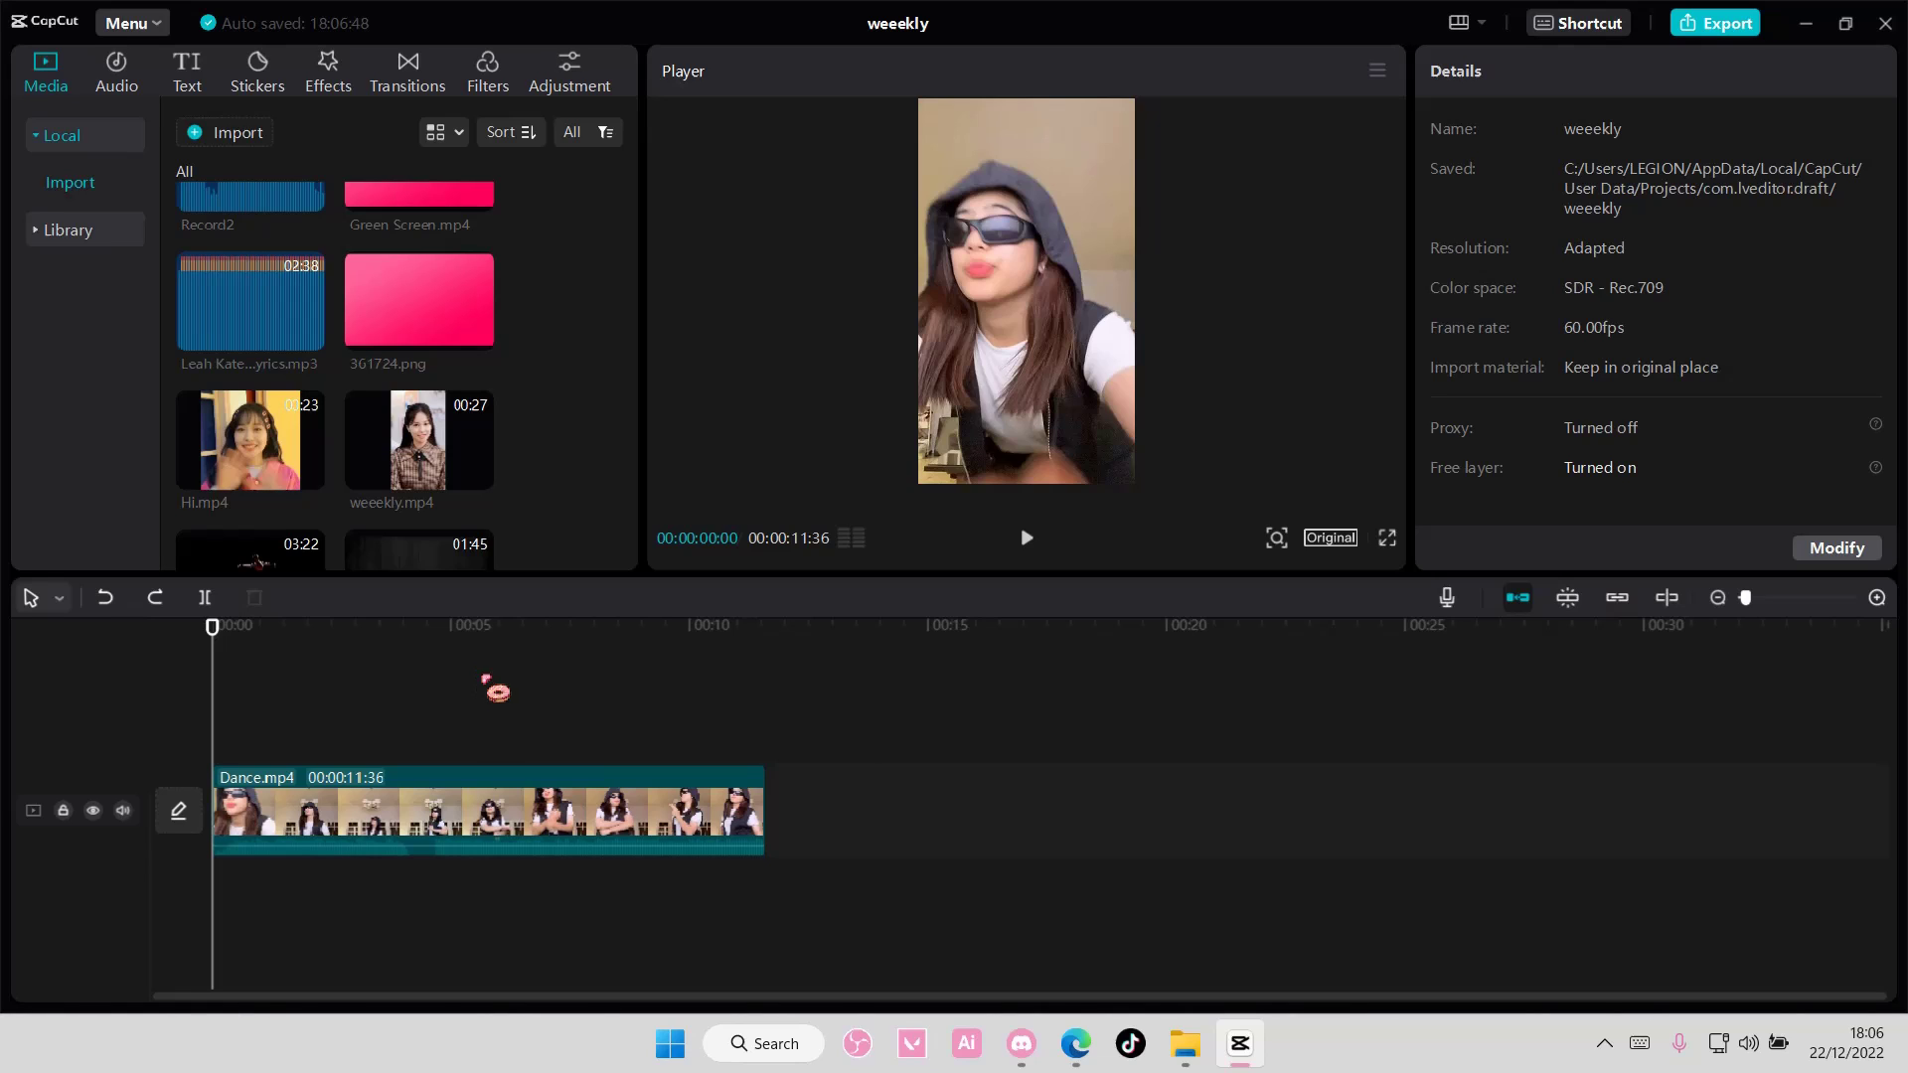
Step: Add a default text clip above the dance clip at the start of the timeline and enlarge it in the preview
{"action": "left_click", "coordinate": [527, 795]}
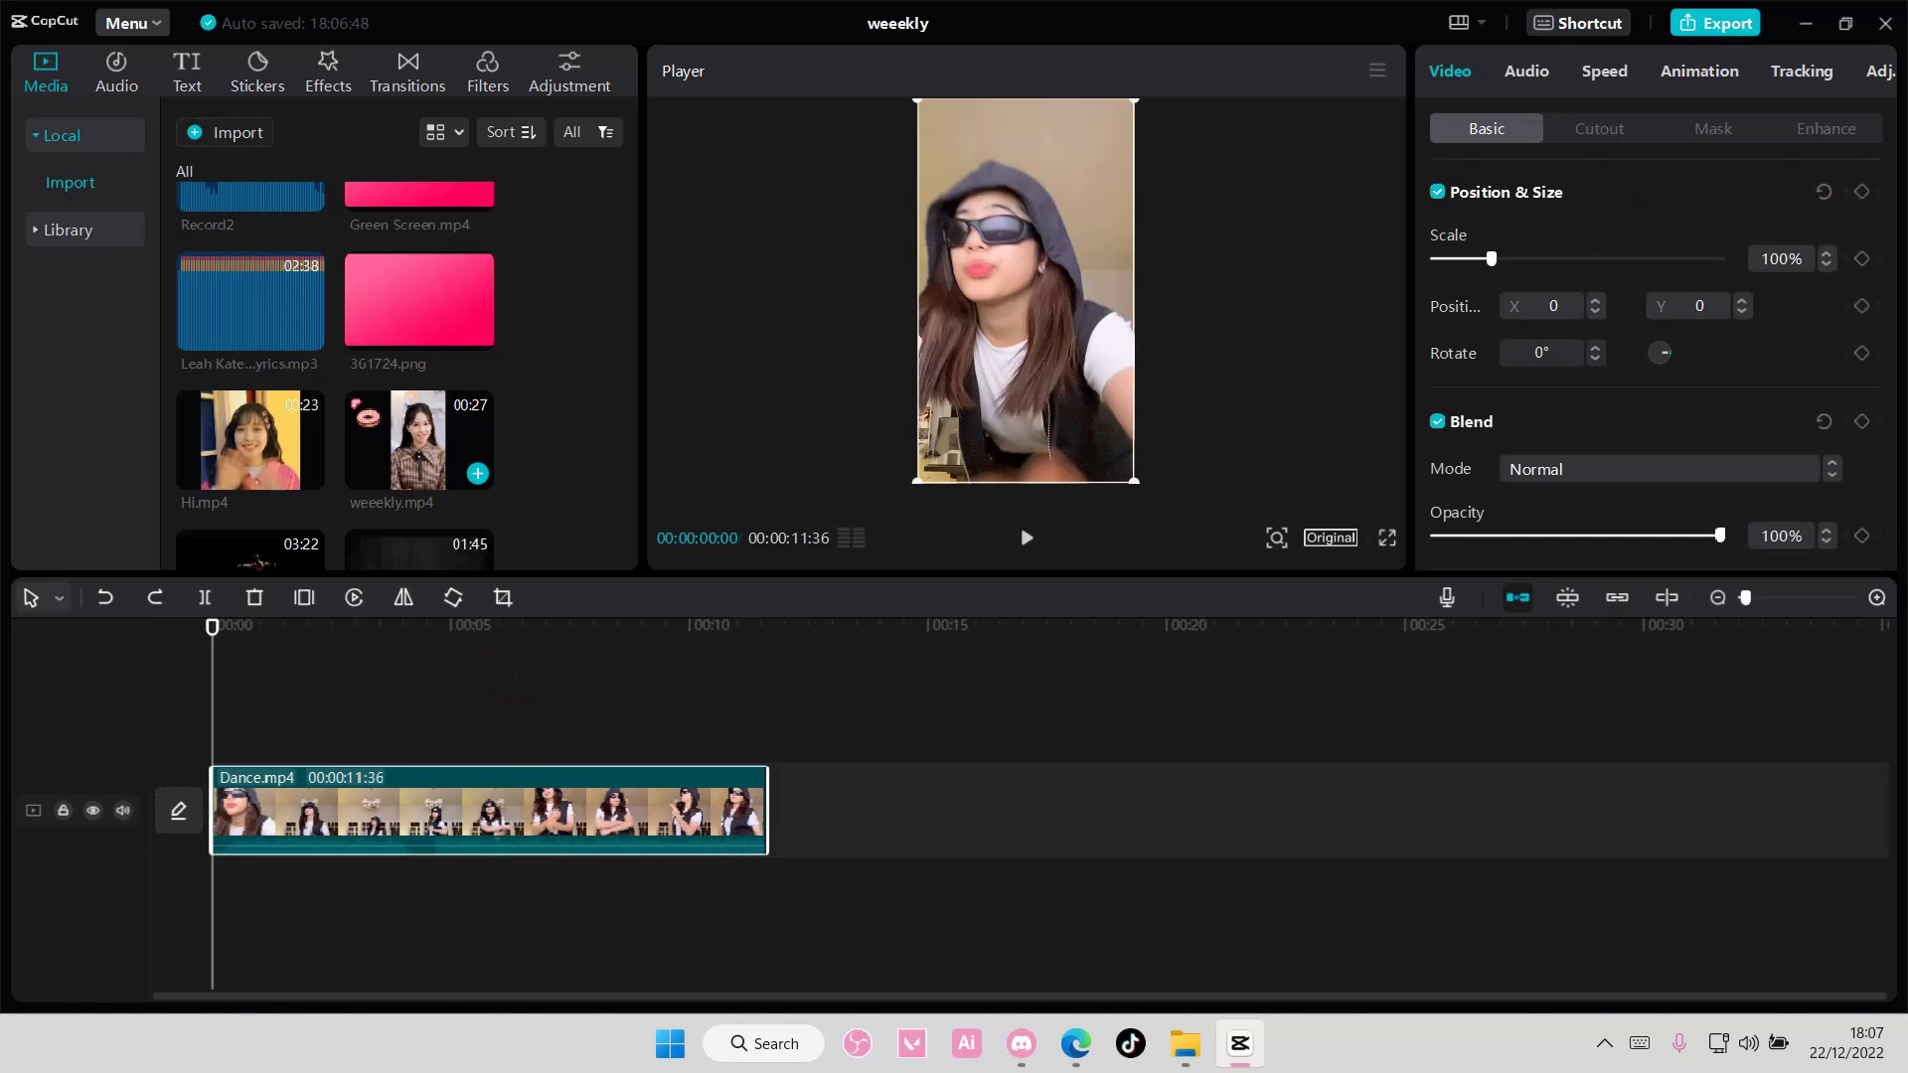
{"action": "left_click", "coordinate": [199, 79]}
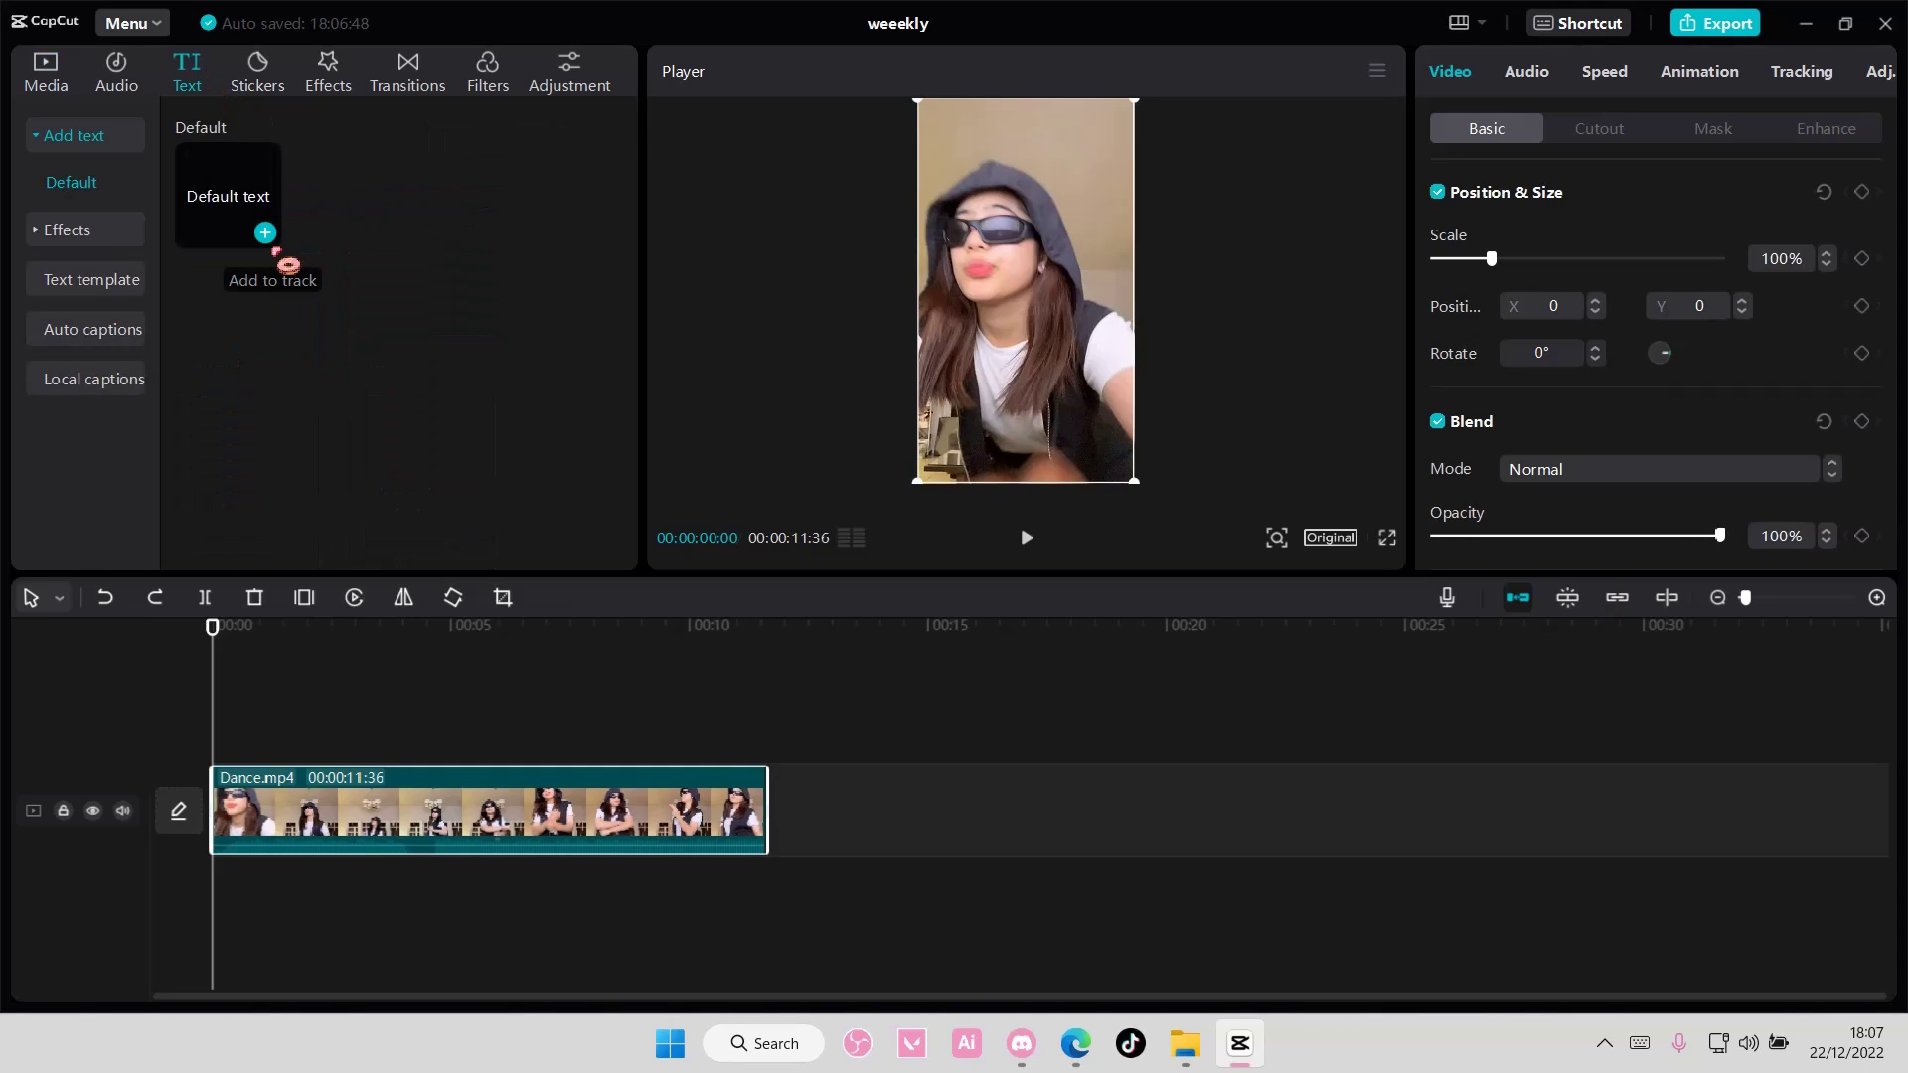
{"action": "left_click", "coordinate": [265, 234]}
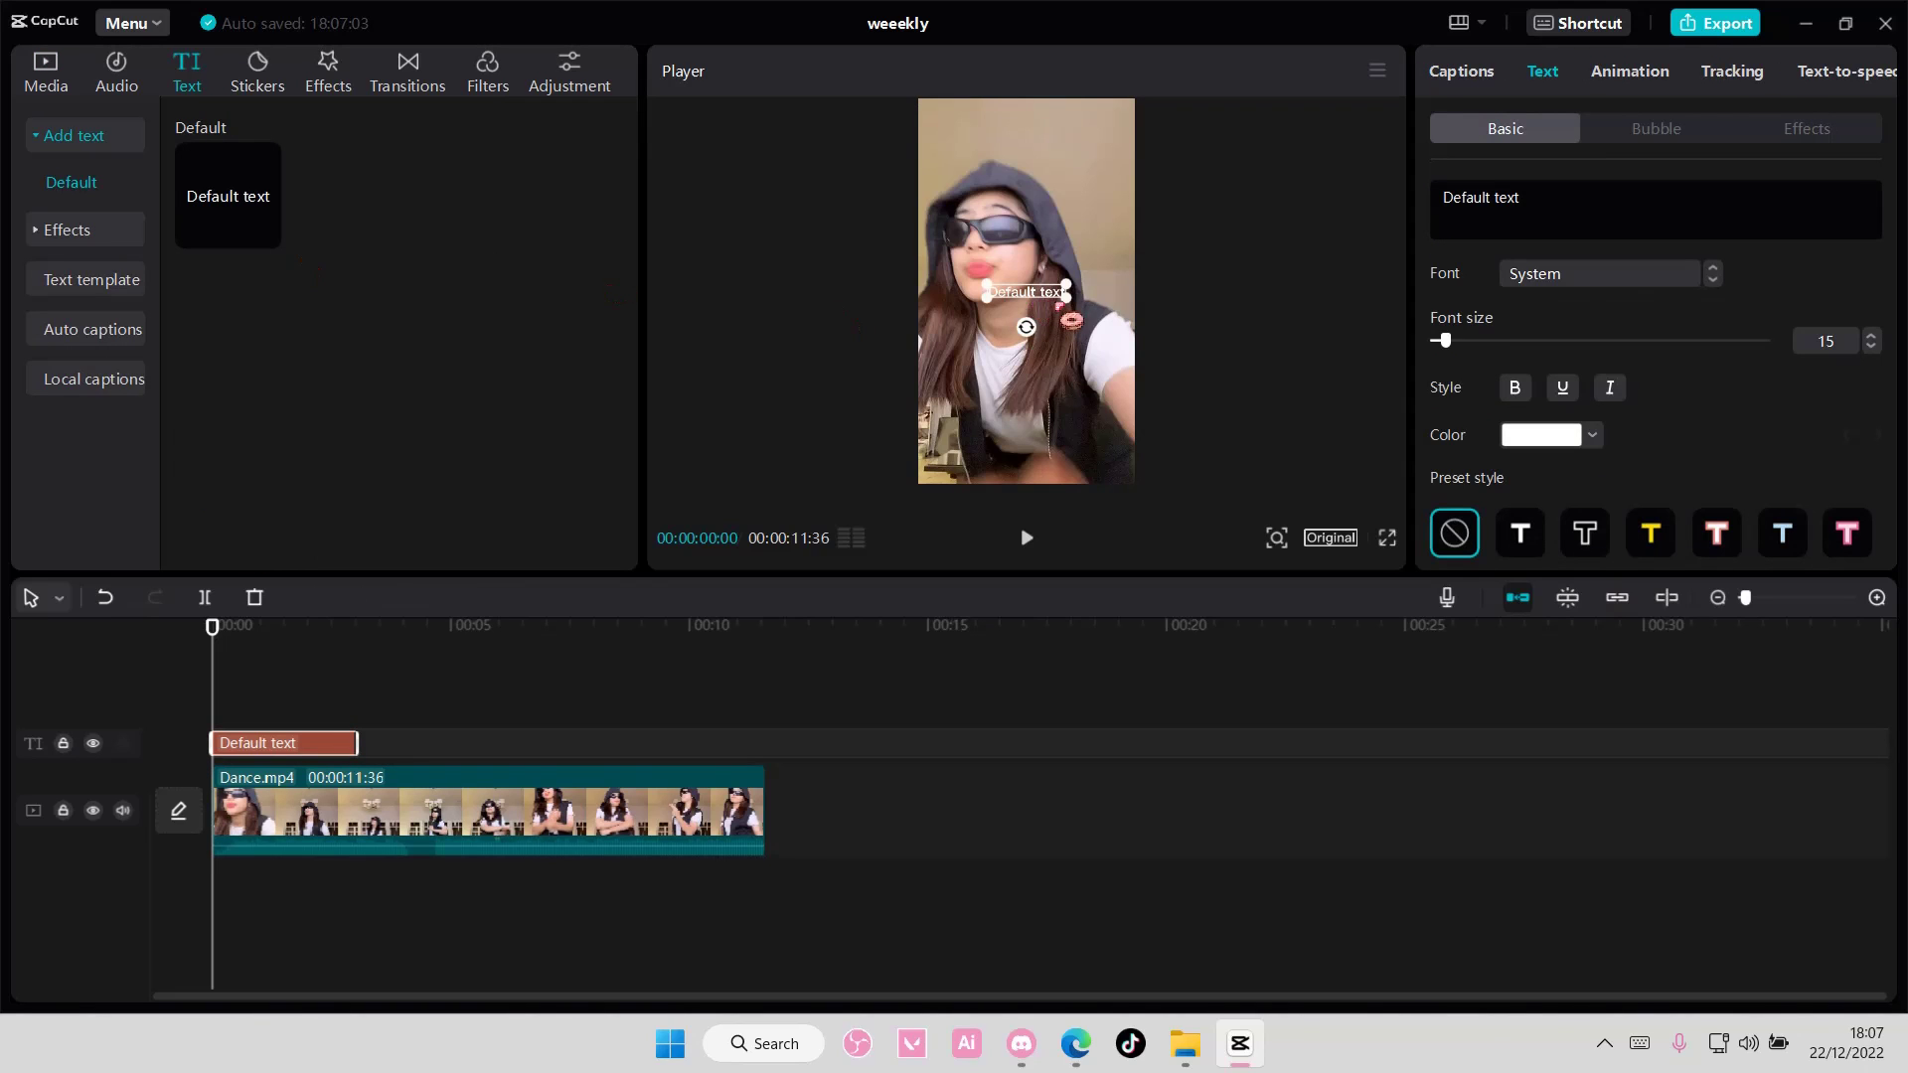
{"action": "left_click", "coordinate": [1061, 310]}
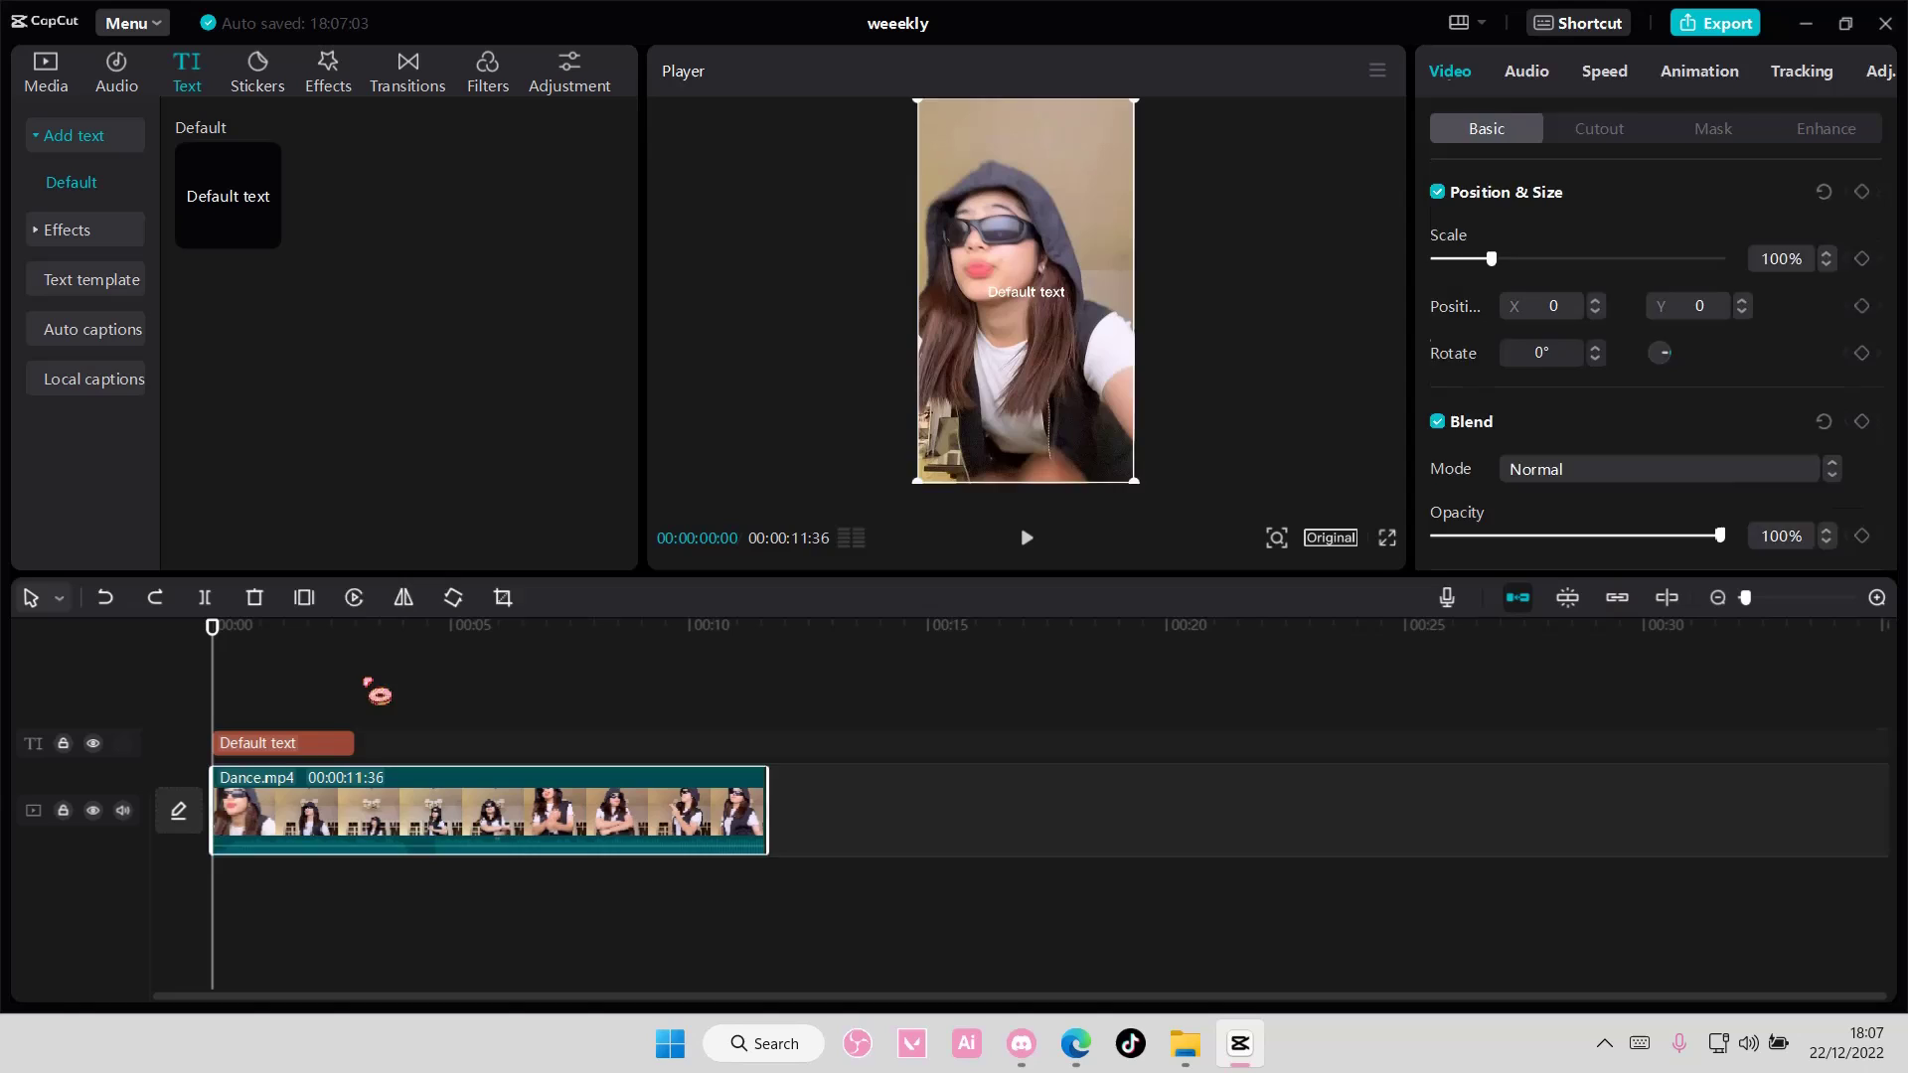
{"action": "left_click", "coordinate": [320, 740]}
{"action": "left_click_drag", "start_coordinate": [1065, 301], "coordinate": [1095, 318]}
Step: Replace the text with "O" at font size 47, then shrink it and place it over the dancer's face
{"action": "left_click_drag", "start_coordinate": [1623, 195], "coordinate": [1190, 183]}
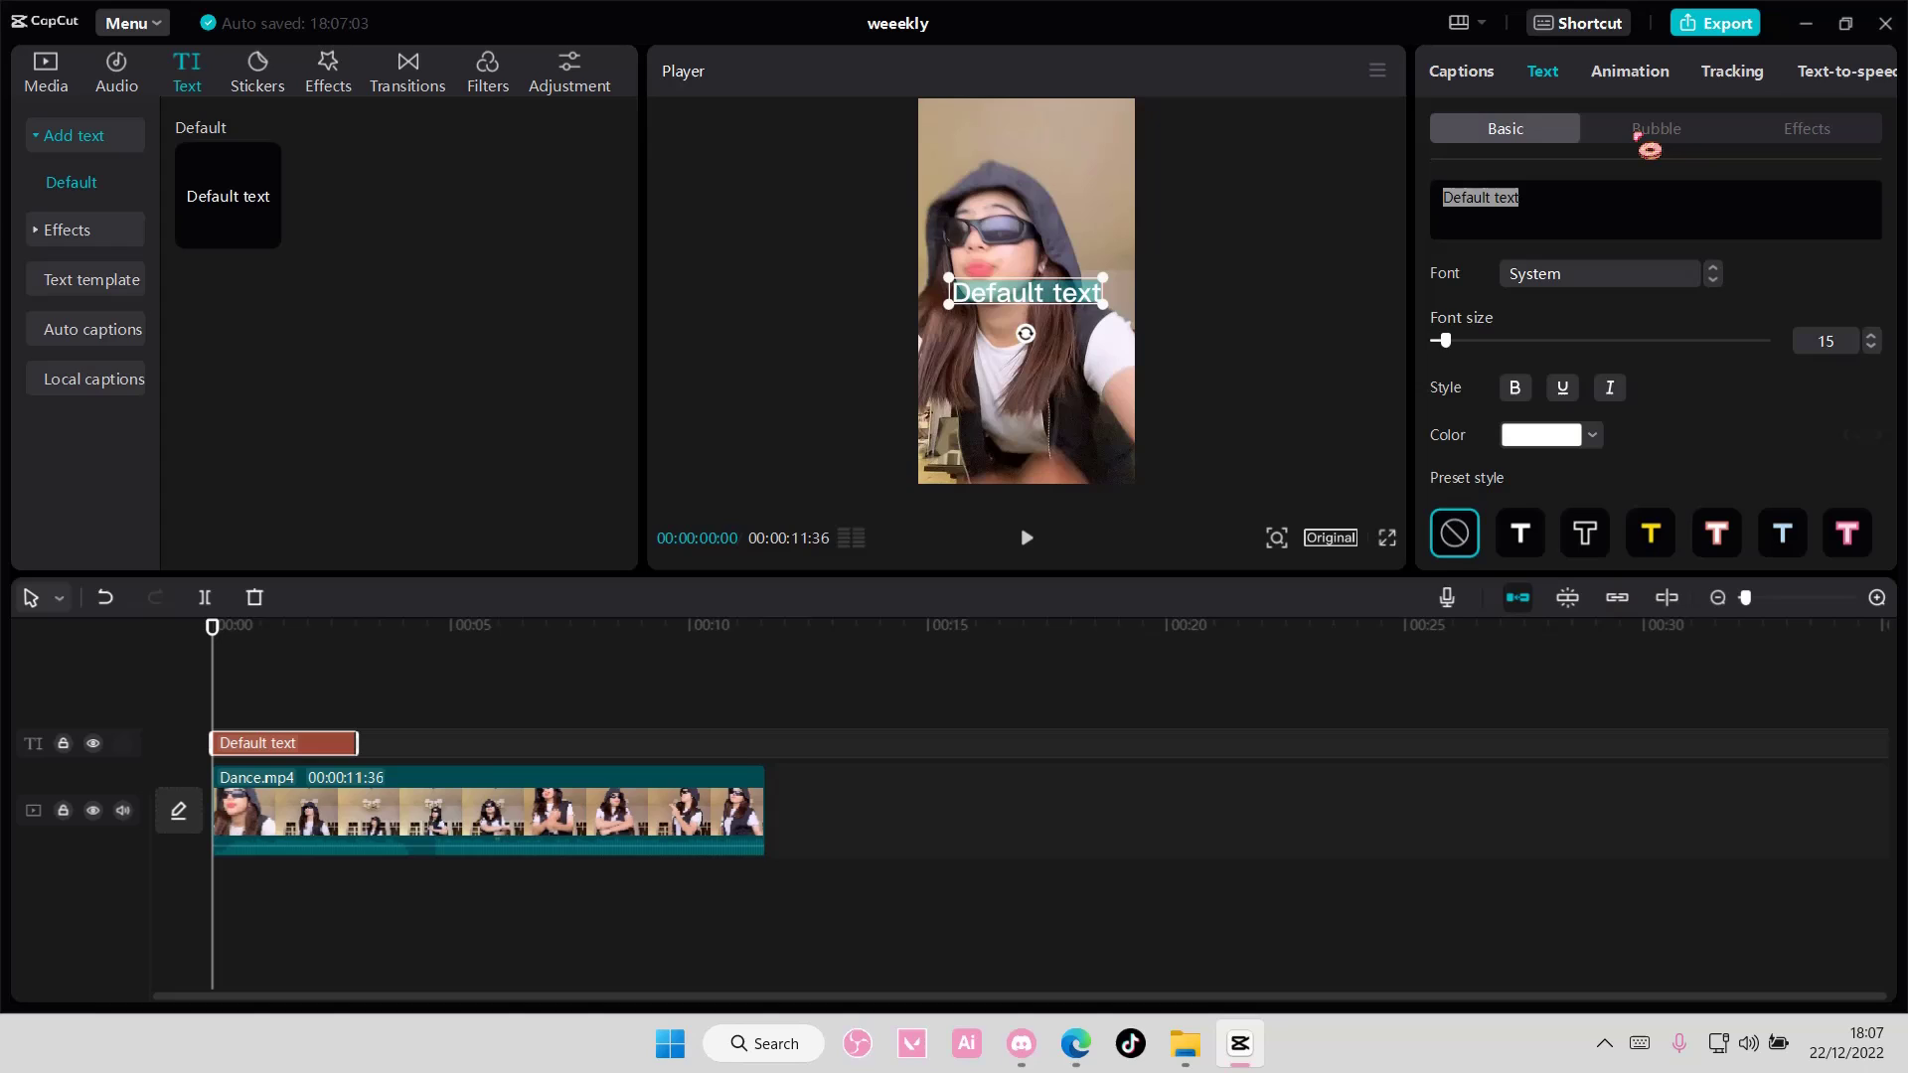
{"action": "type", "text": "O"}
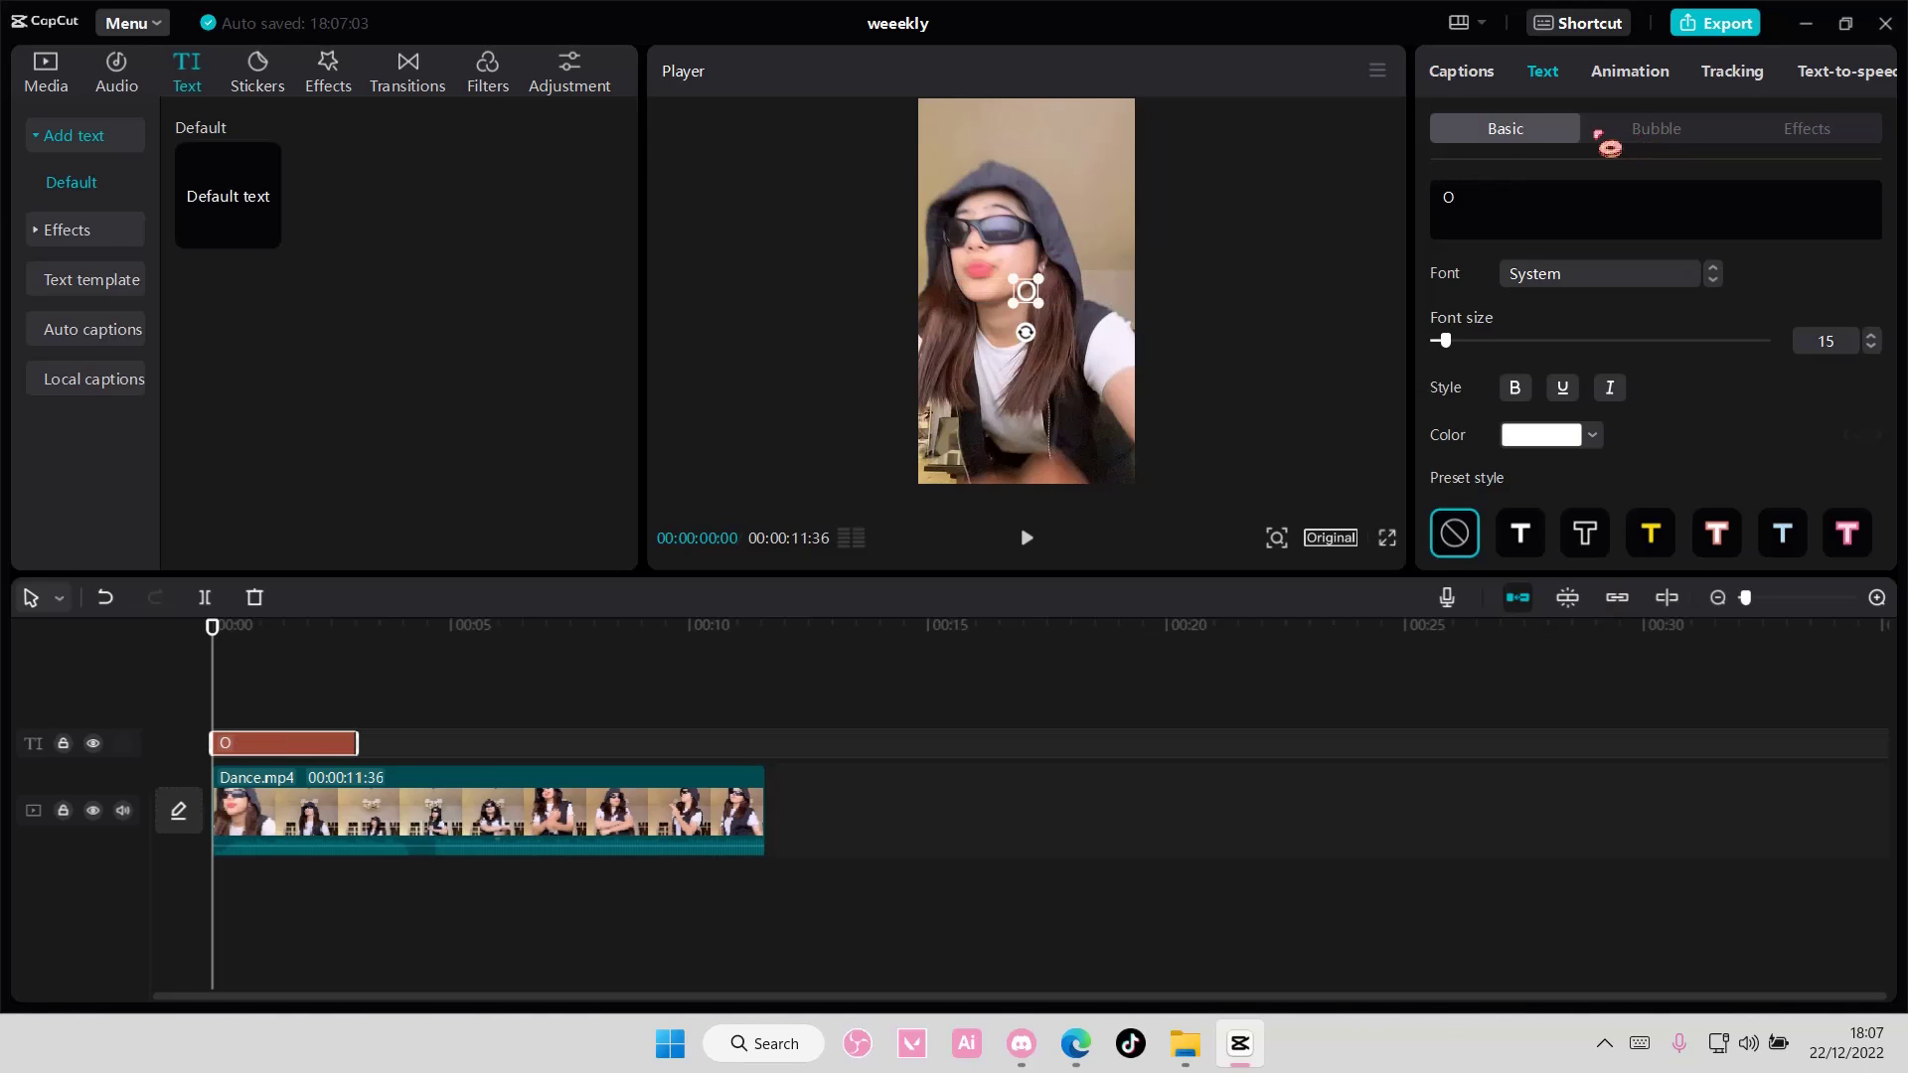
{"action": "left_click_drag", "start_coordinate": [1453, 355], "coordinate": [1484, 354]}
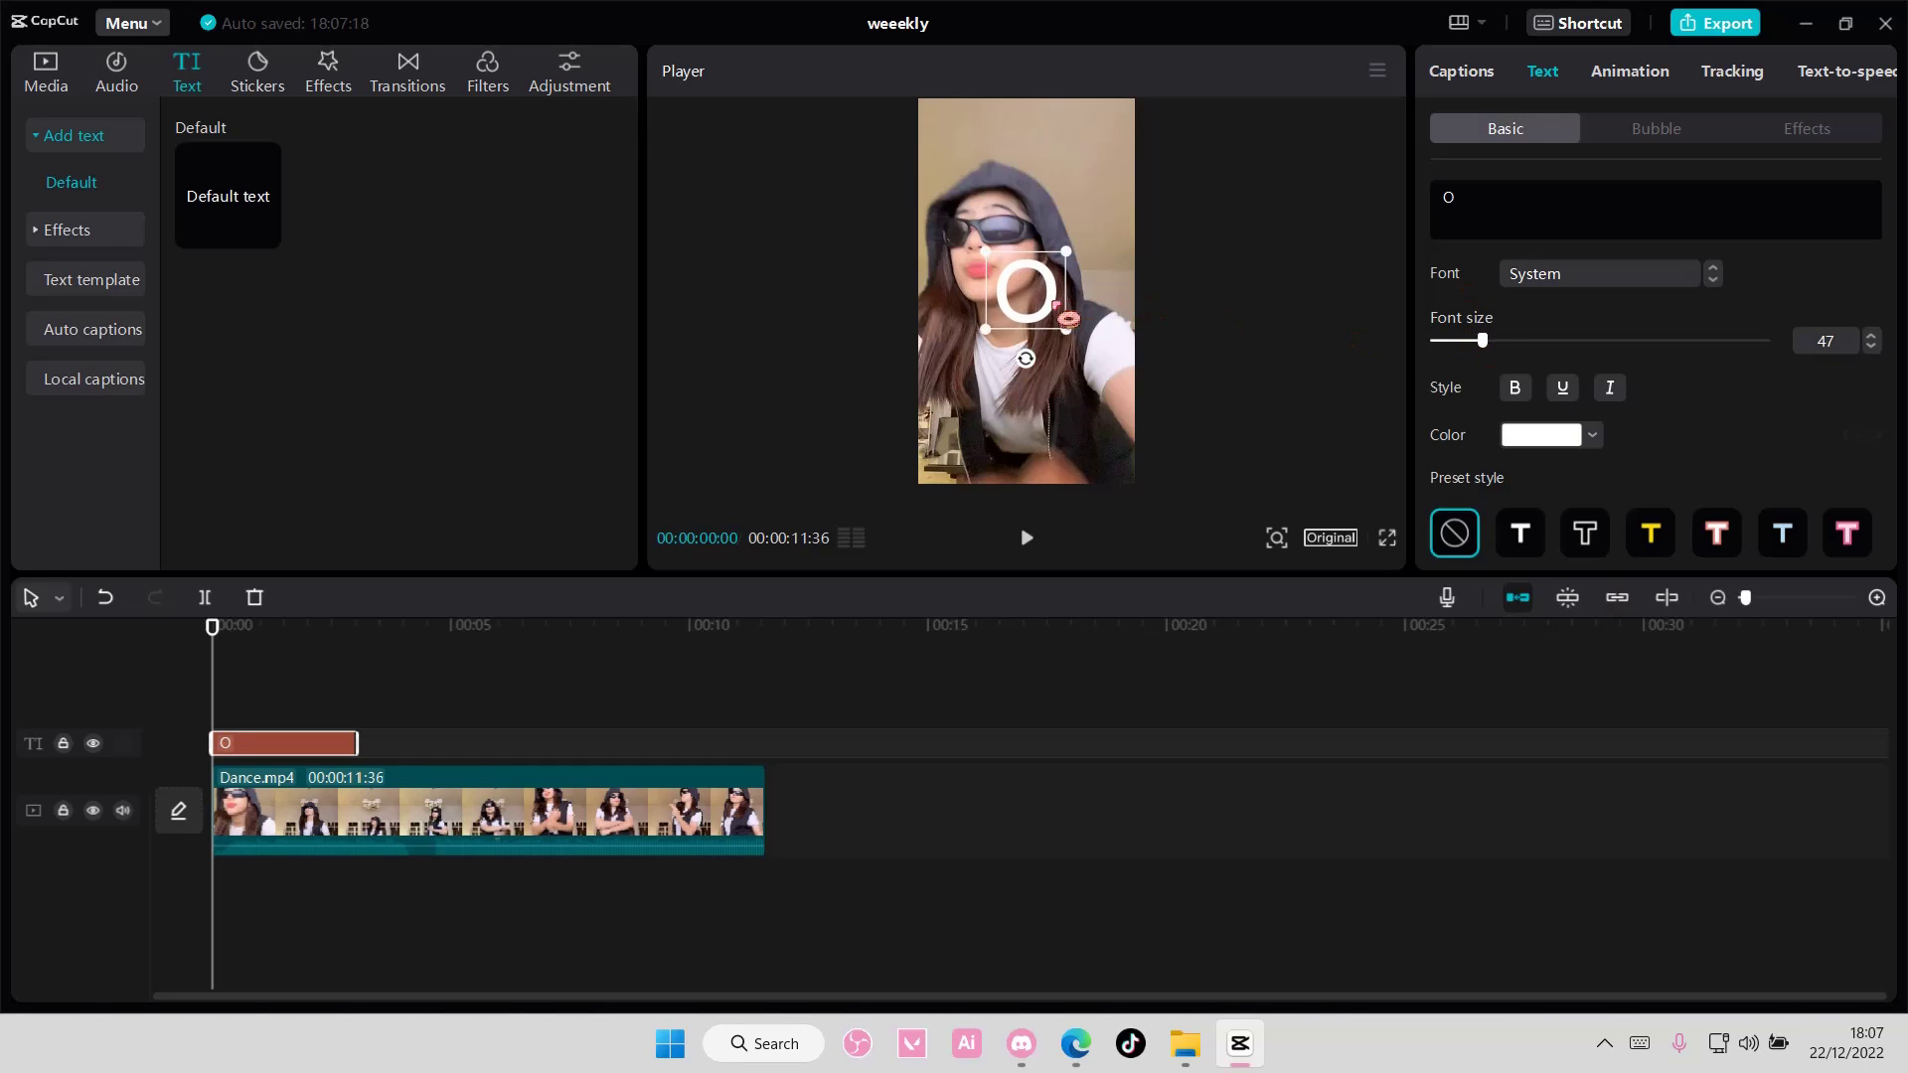
{"action": "left_click_drag", "start_coordinate": [1068, 318], "coordinate": [1000, 274]}
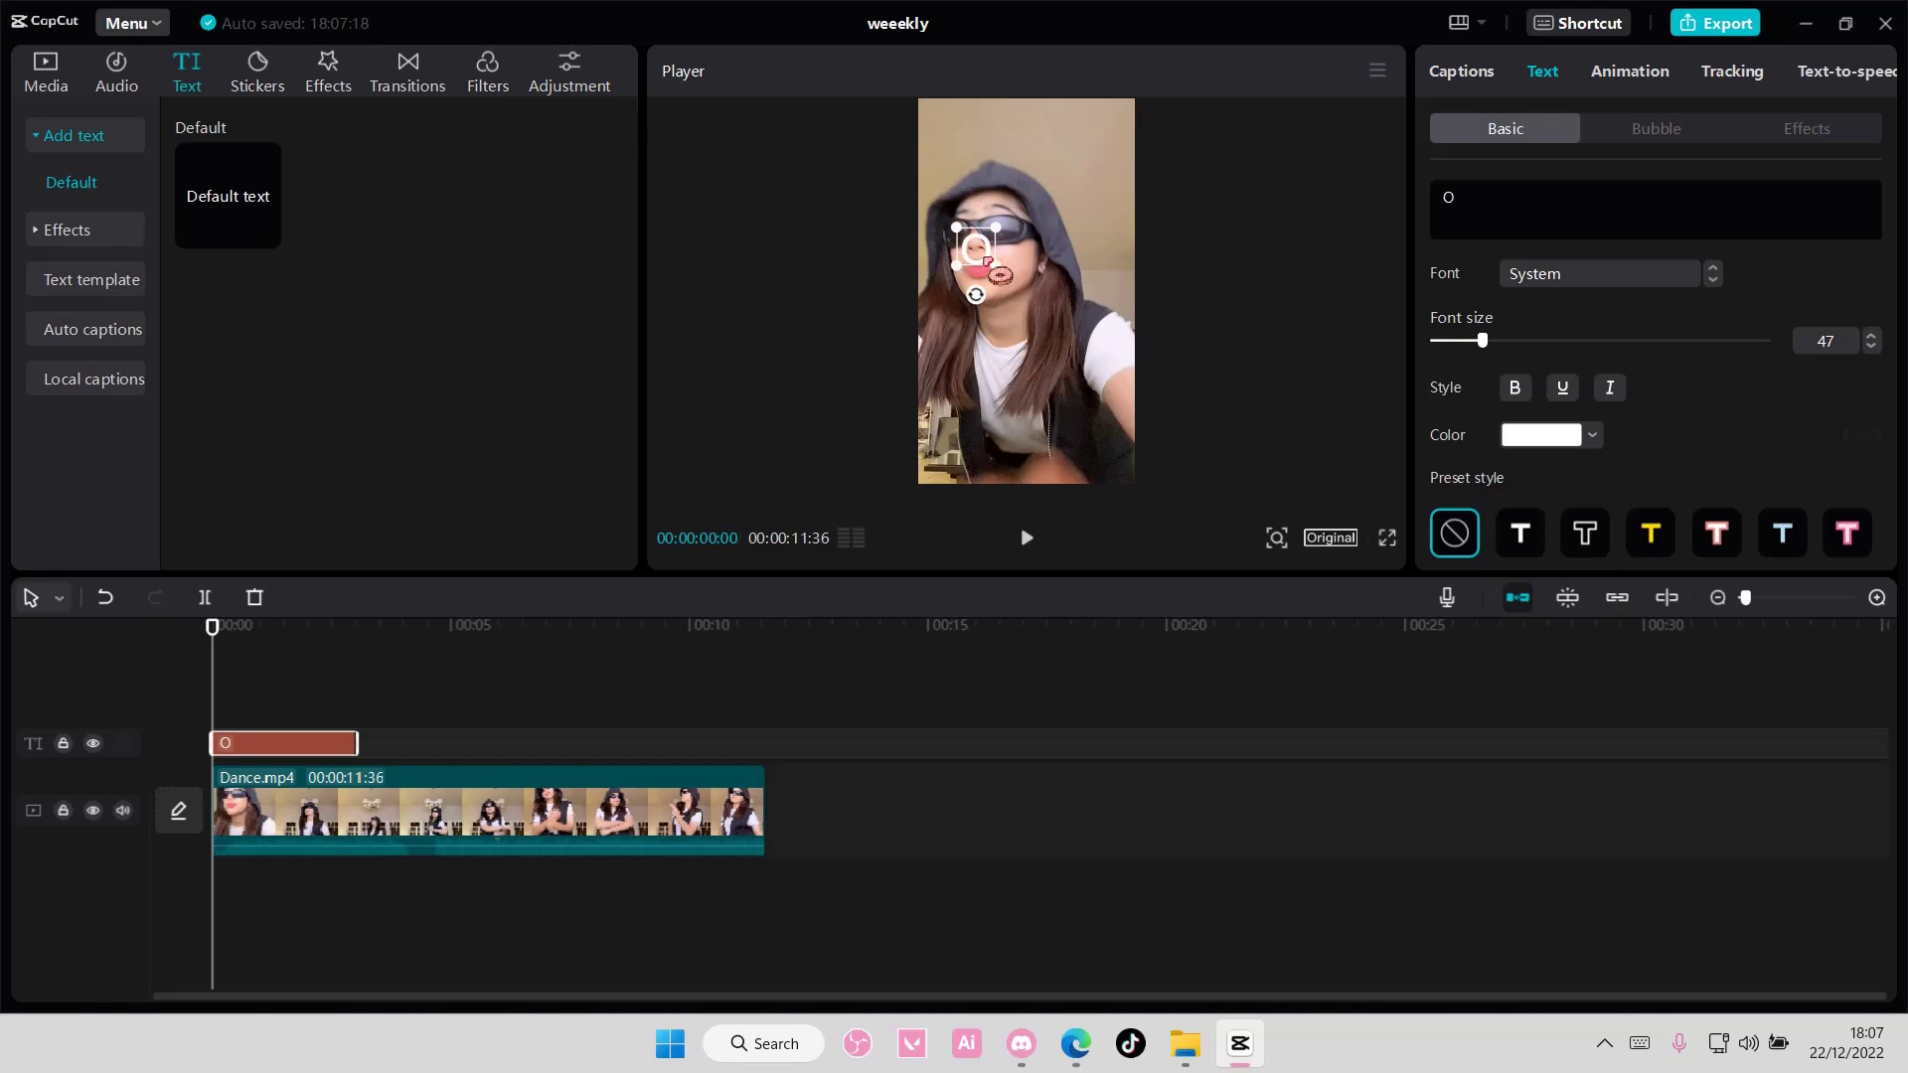
Step: Replace the text with a single period and set its font size to 115 to form a dot
{"action": "left_click", "coordinate": [1490, 199]}
{"action": "key", "text": "BackSpace"}
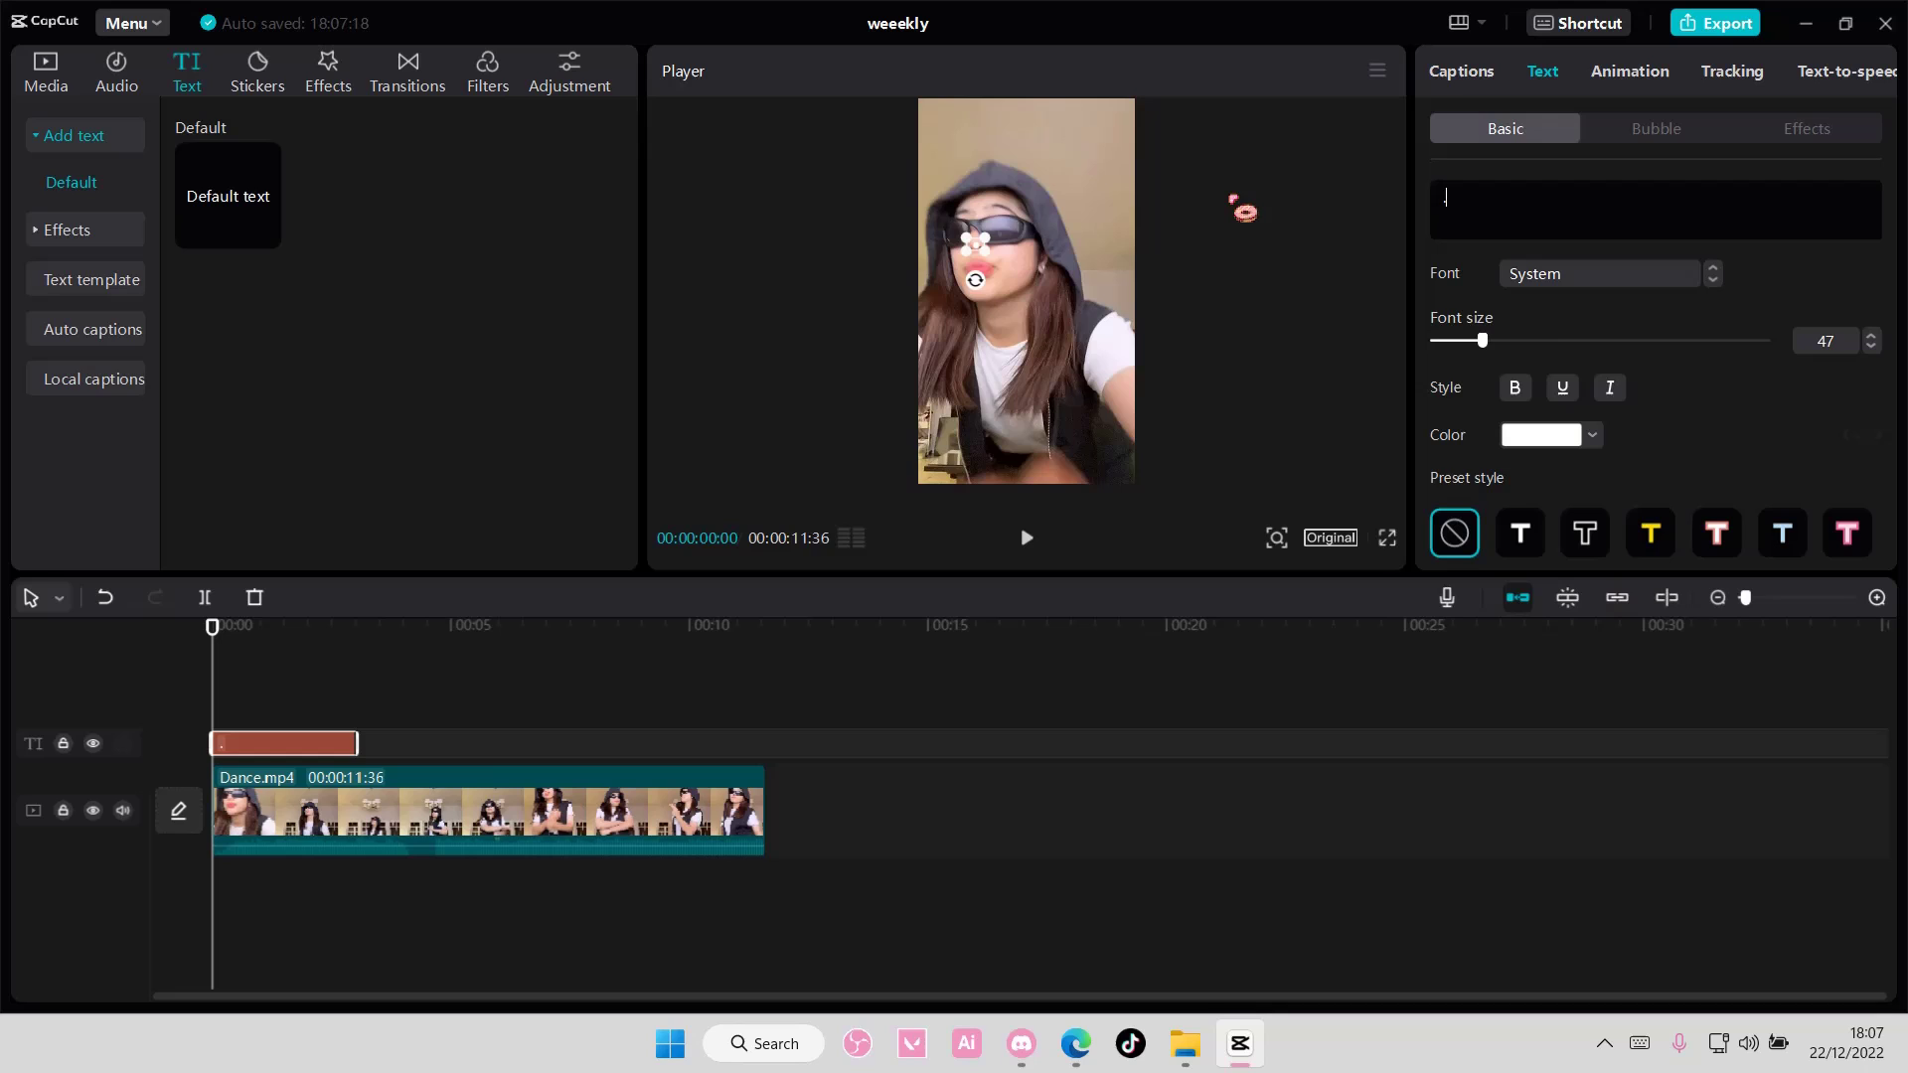
{"action": "left_click_drag", "start_coordinate": [1490, 346], "coordinate": [1557, 364]}
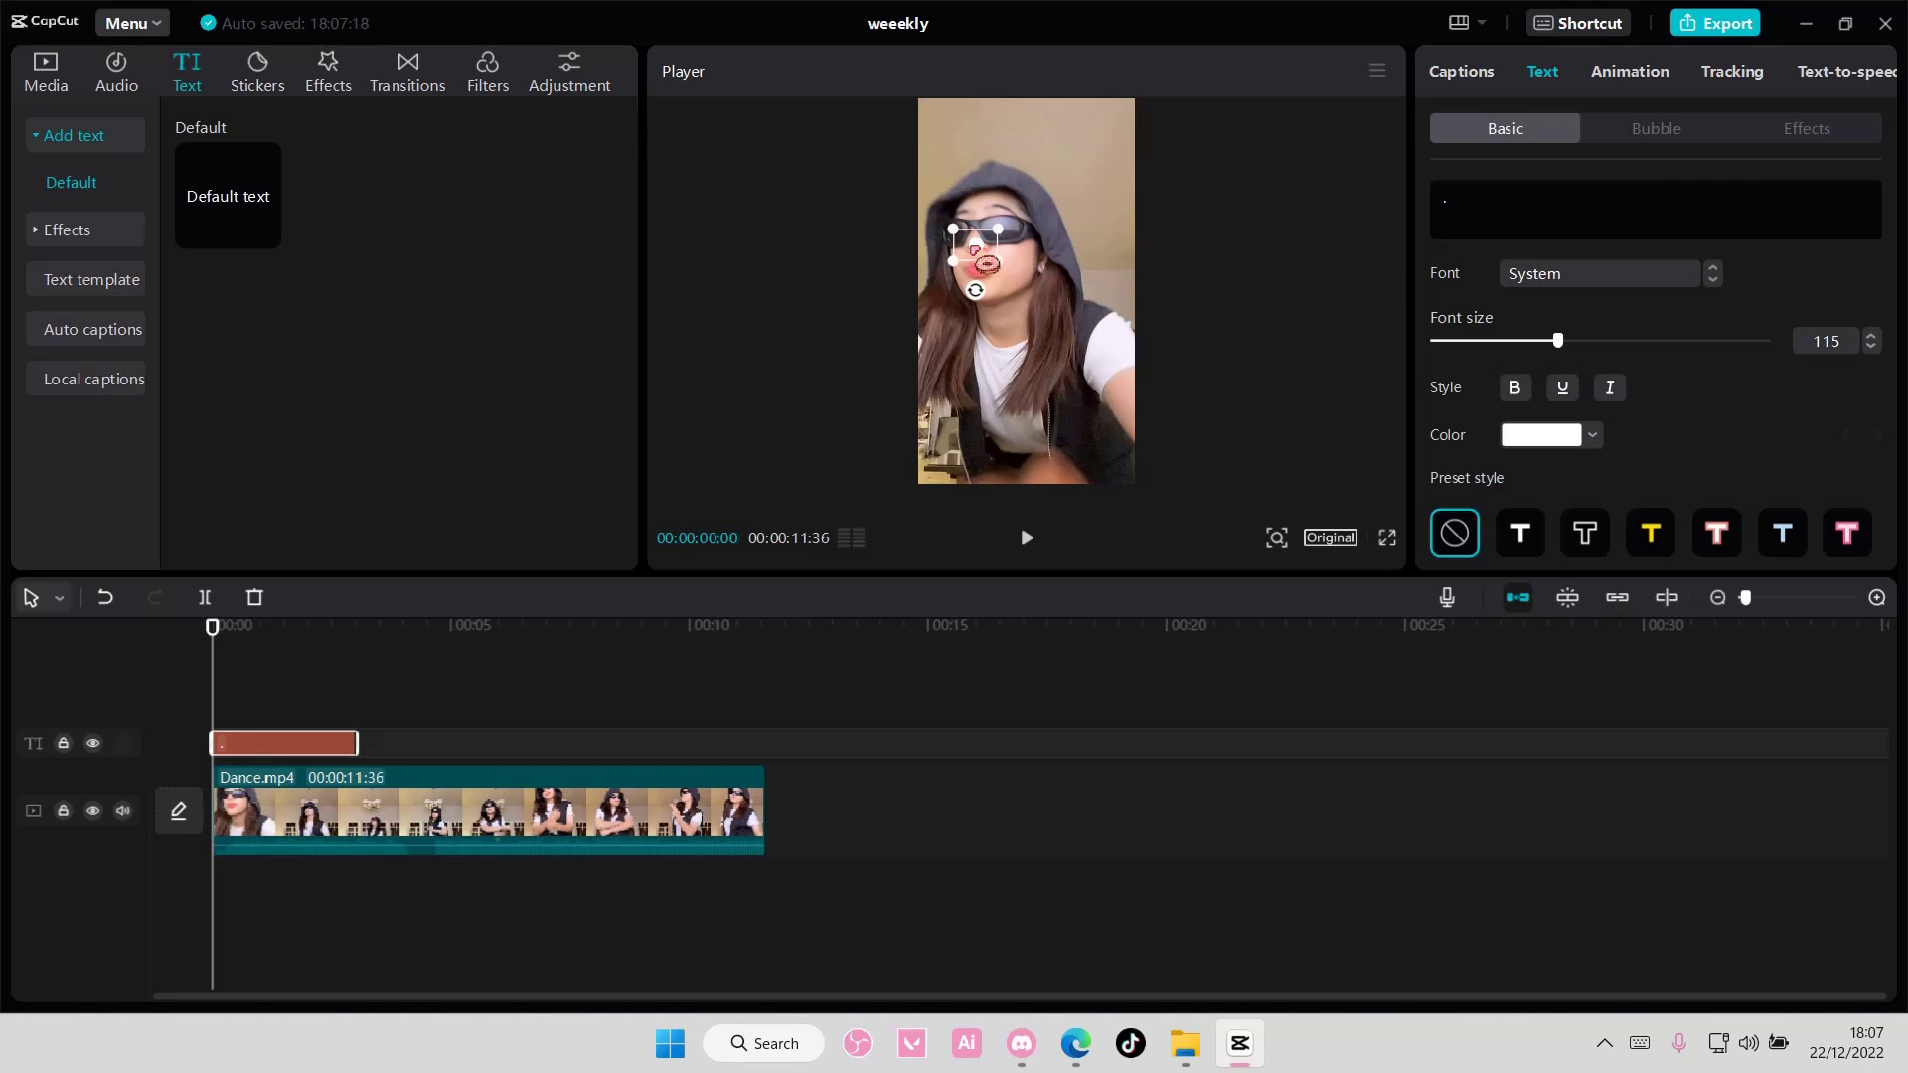
Step: Scale the dance clip to 135% and trim its opening so the clip lasts about 10 seconds
{"action": "left_click", "coordinate": [380, 812]}
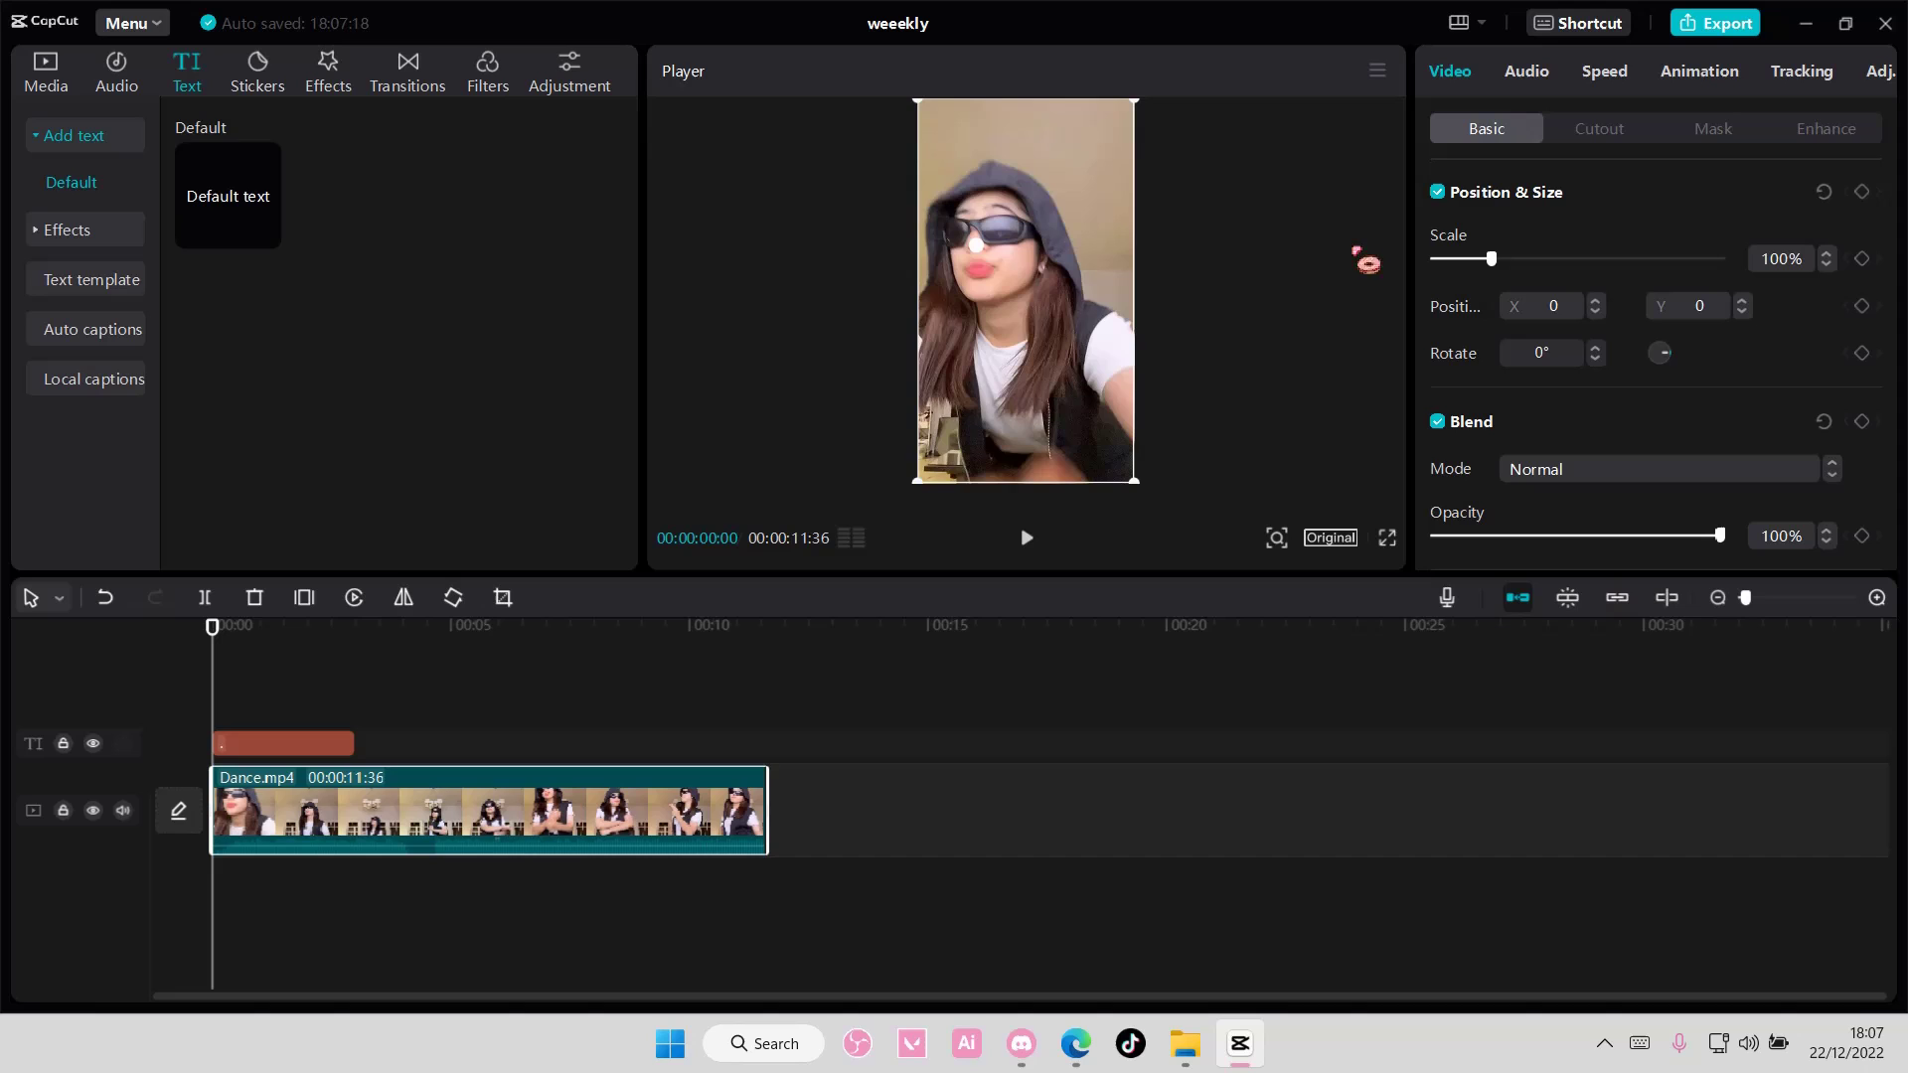
{"action": "left_click_drag", "start_coordinate": [1491, 260], "coordinate": [1511, 261]}
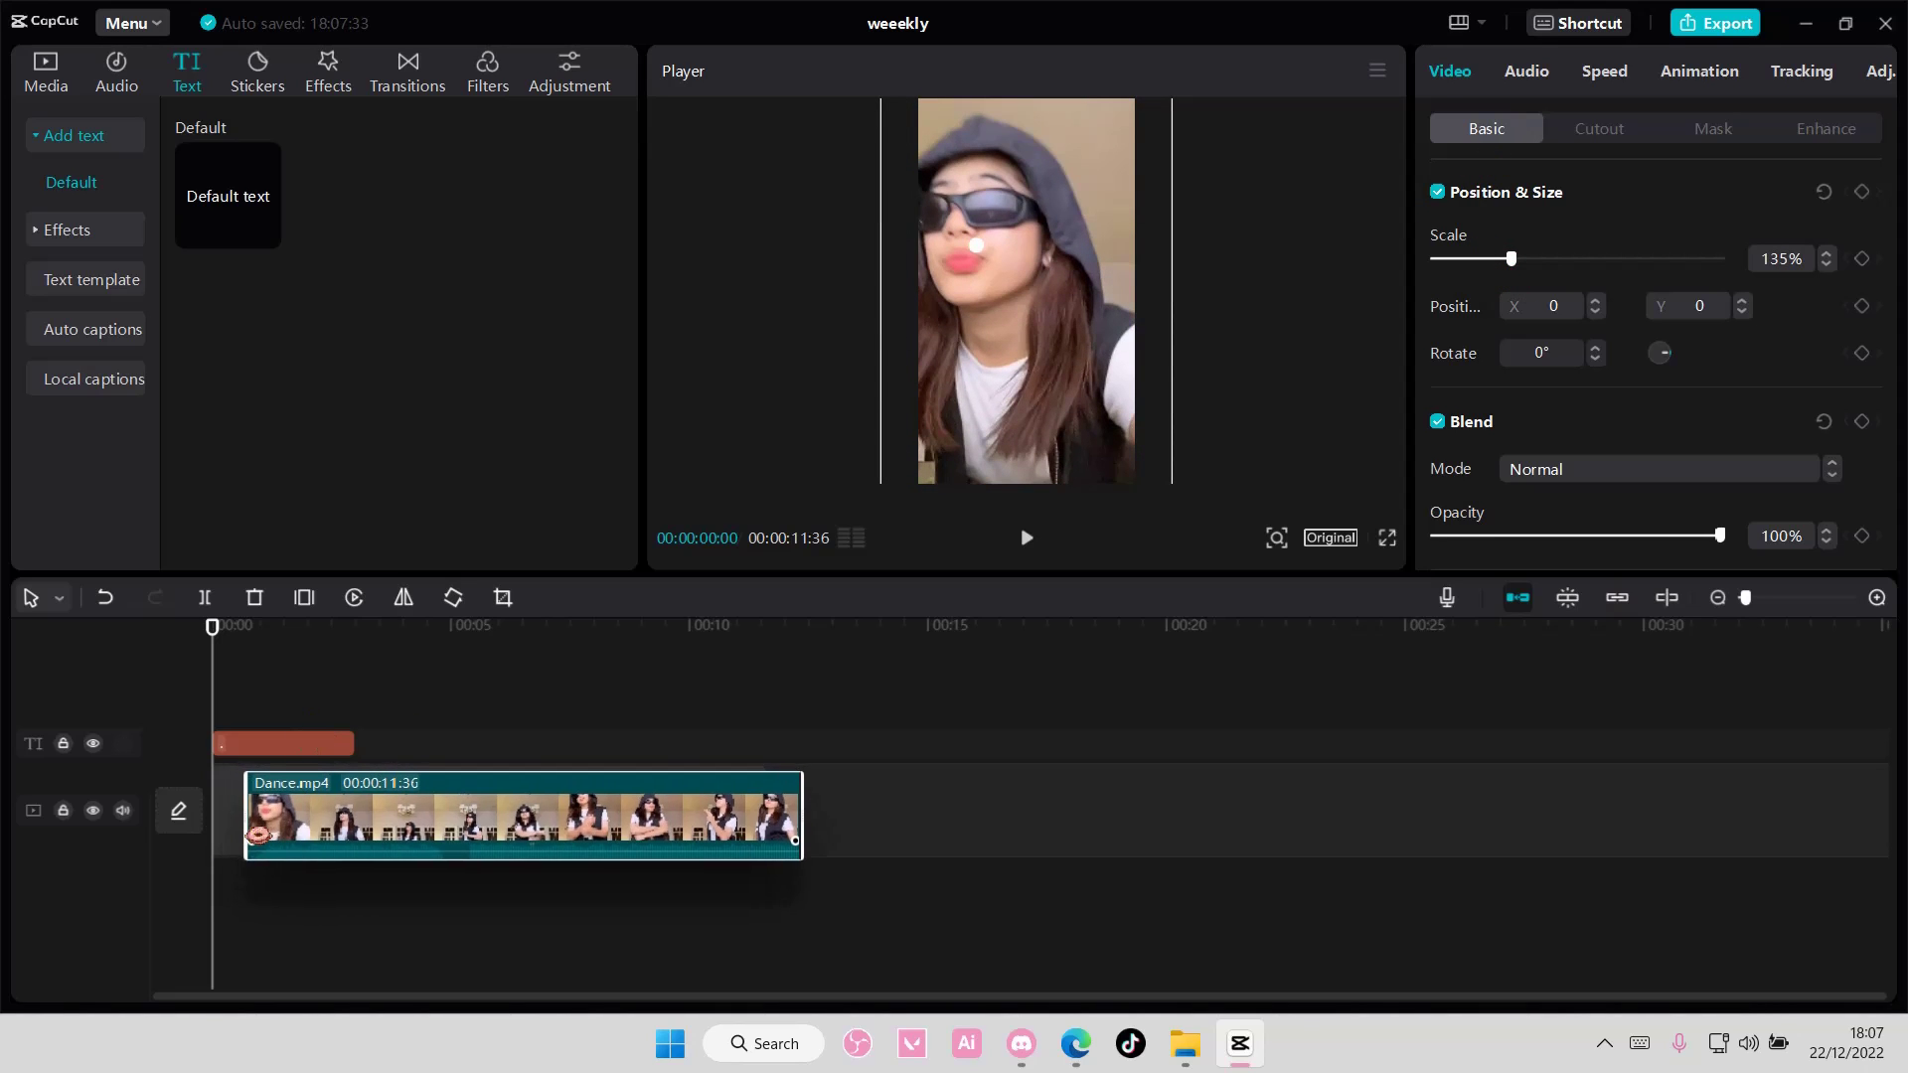
{"action": "left_click_drag", "start_coordinate": [221, 829], "coordinate": [278, 831]}
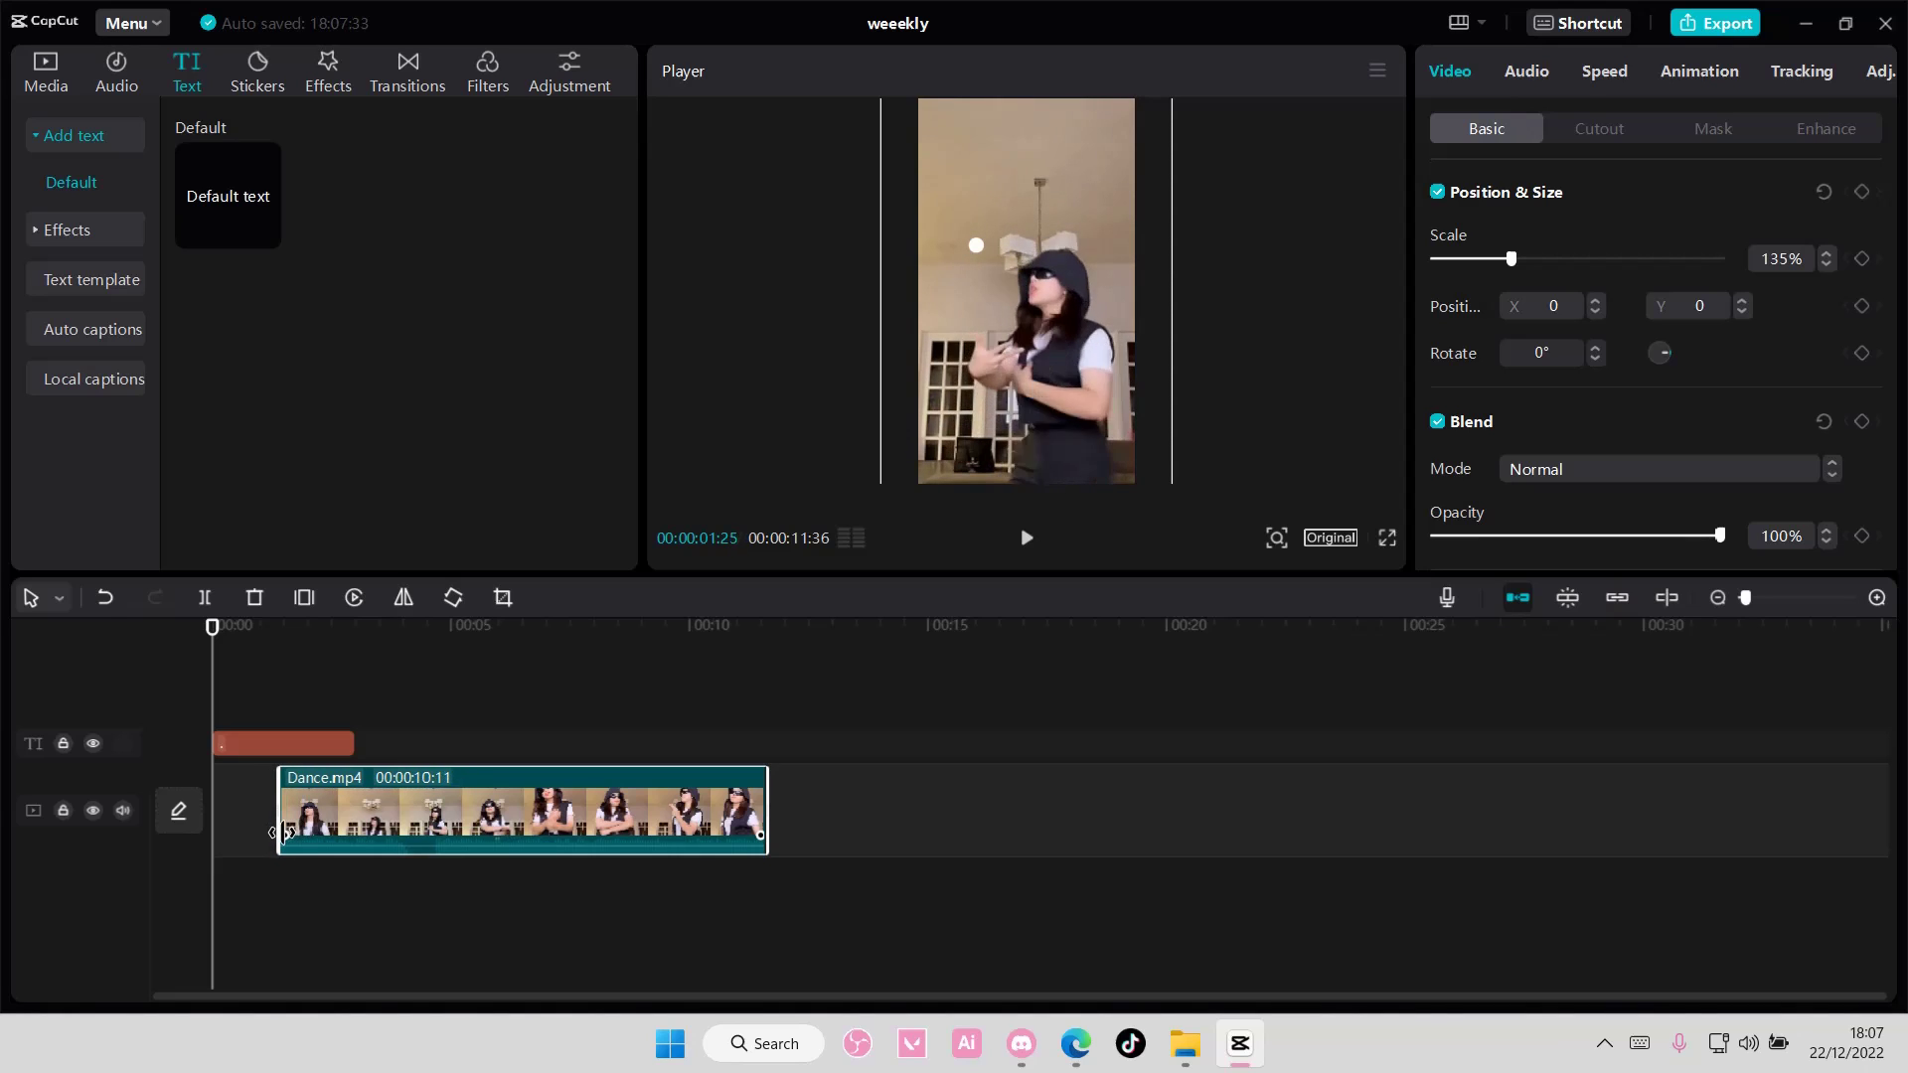
Step: Move the dot onto the dancer's face in the first frame and set the dance clip's scale to 142%
{"action": "left_click", "coordinate": [284, 743]}
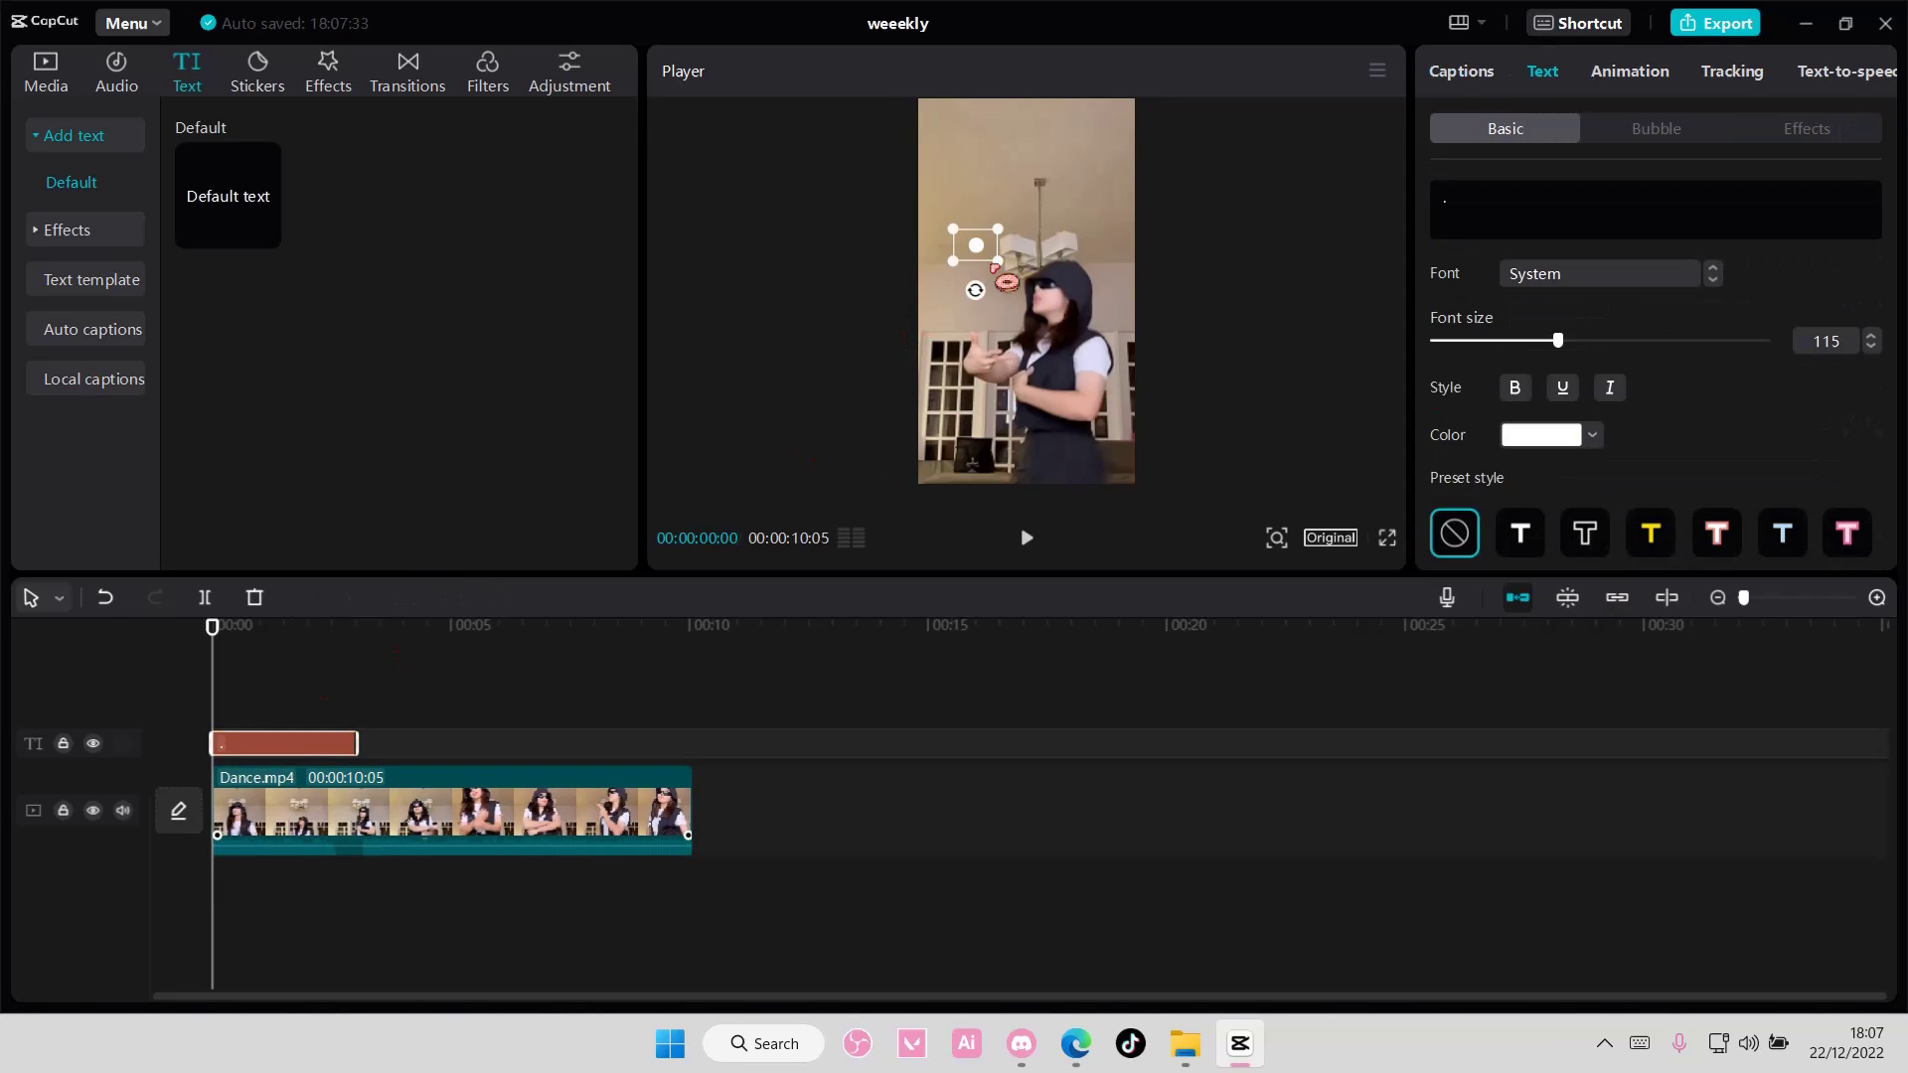
{"action": "left_click_drag", "start_coordinate": [997, 262], "coordinate": [1048, 295]}
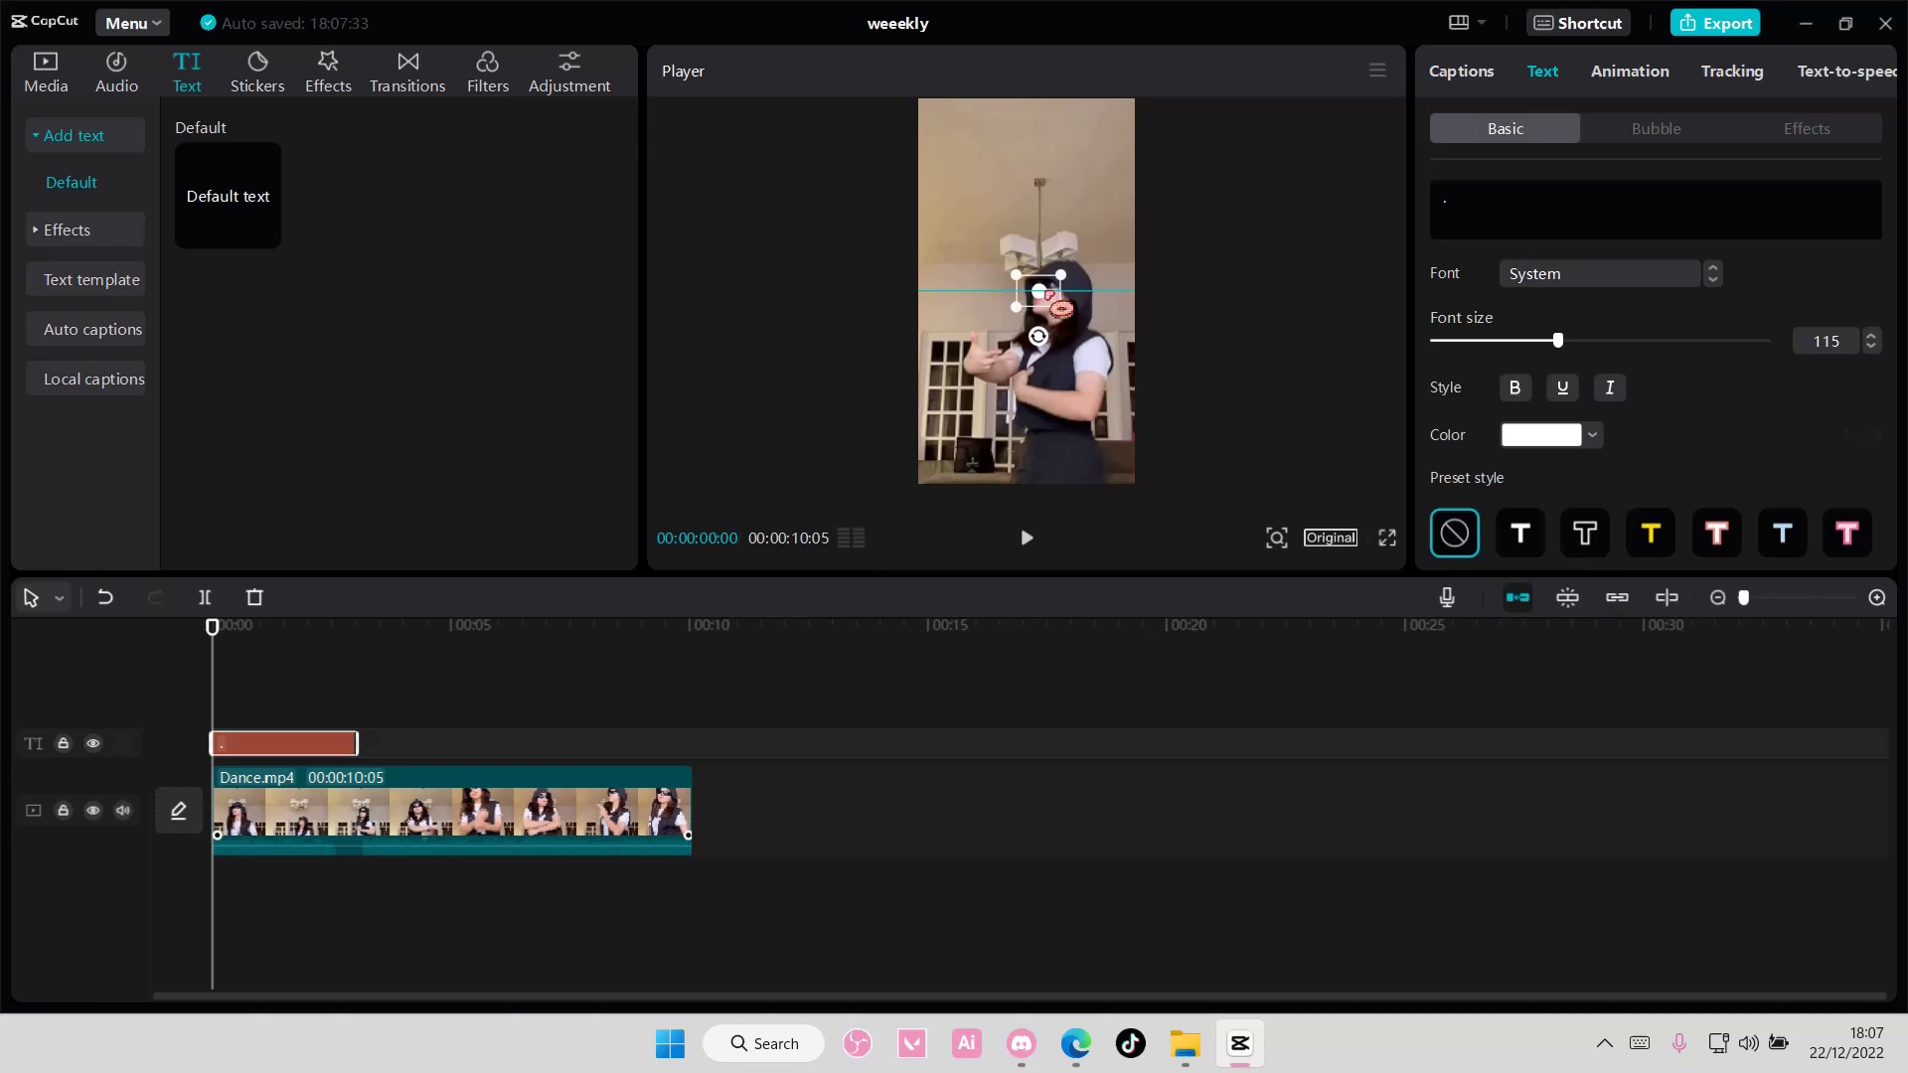
{"action": "left_click", "coordinate": [440, 798]}
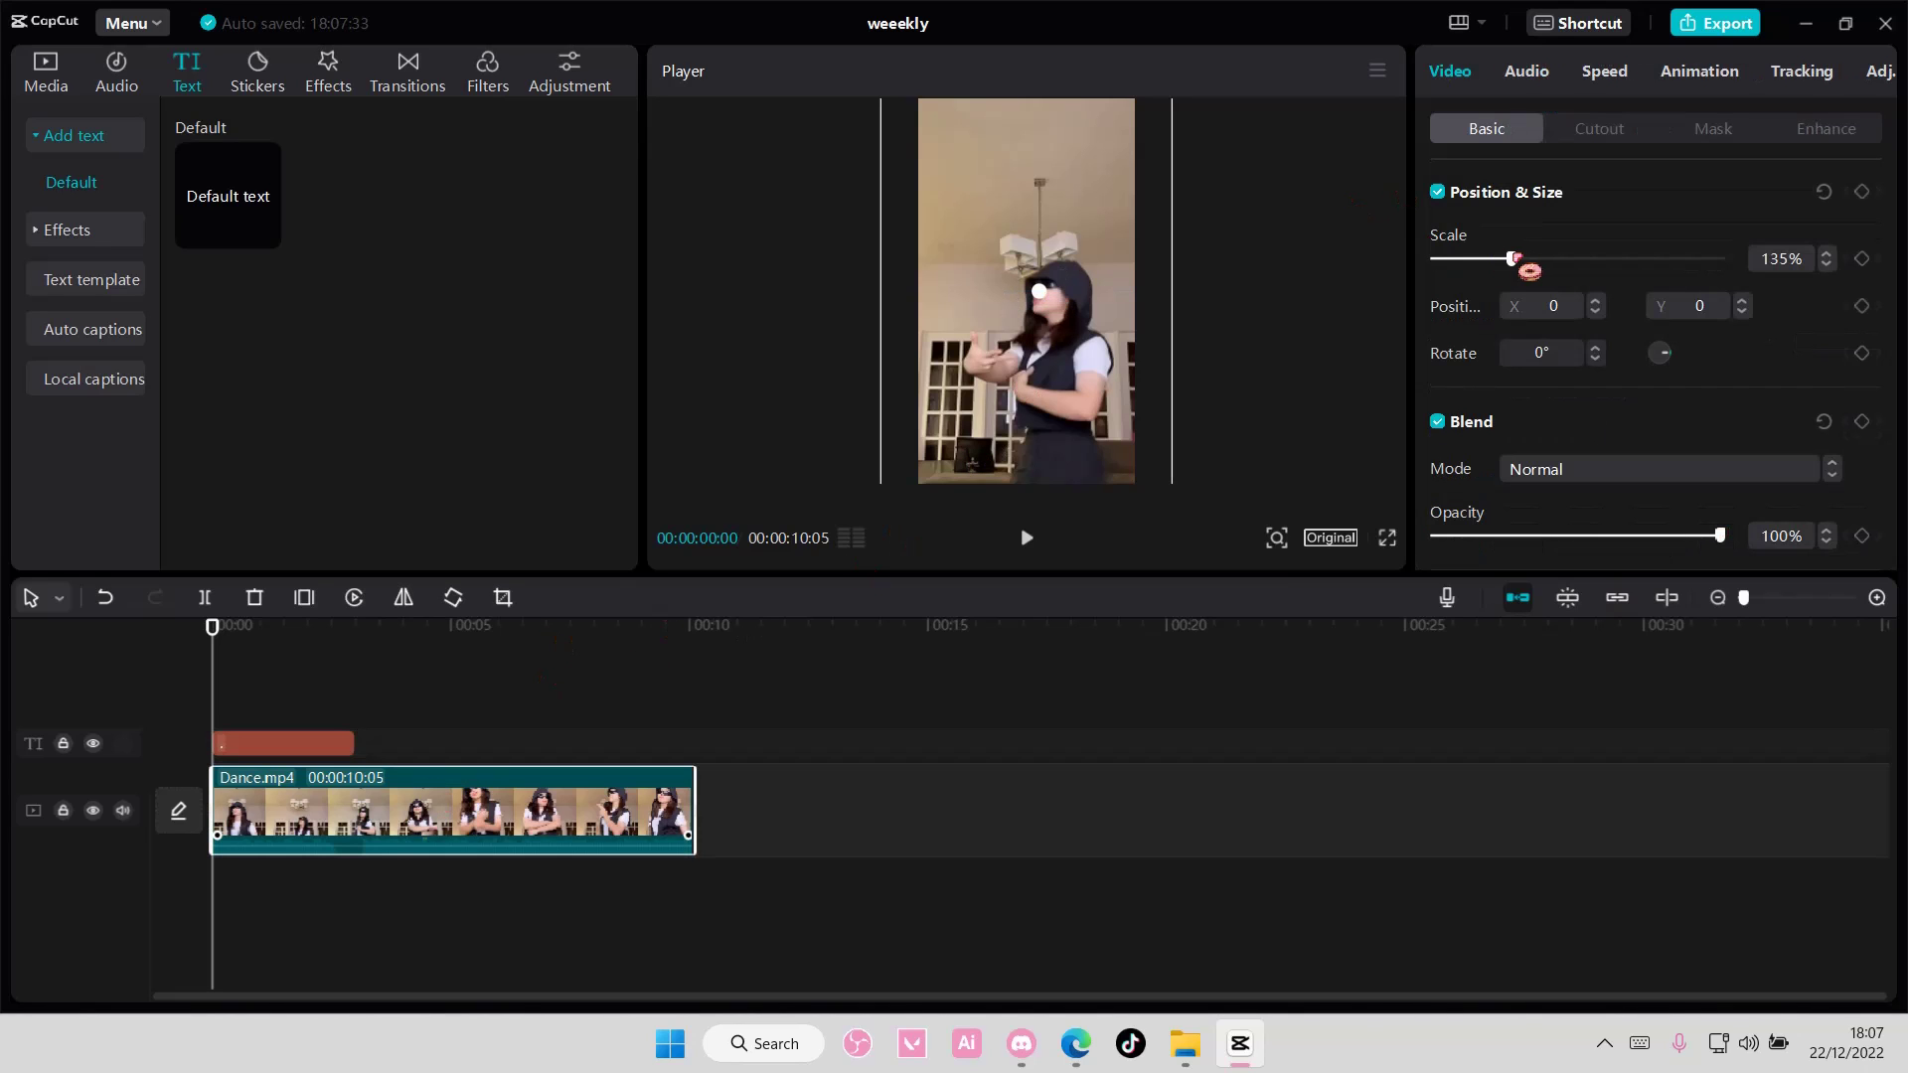
{"action": "left_click_drag", "start_coordinate": [1522, 263], "coordinate": [1527, 263]}
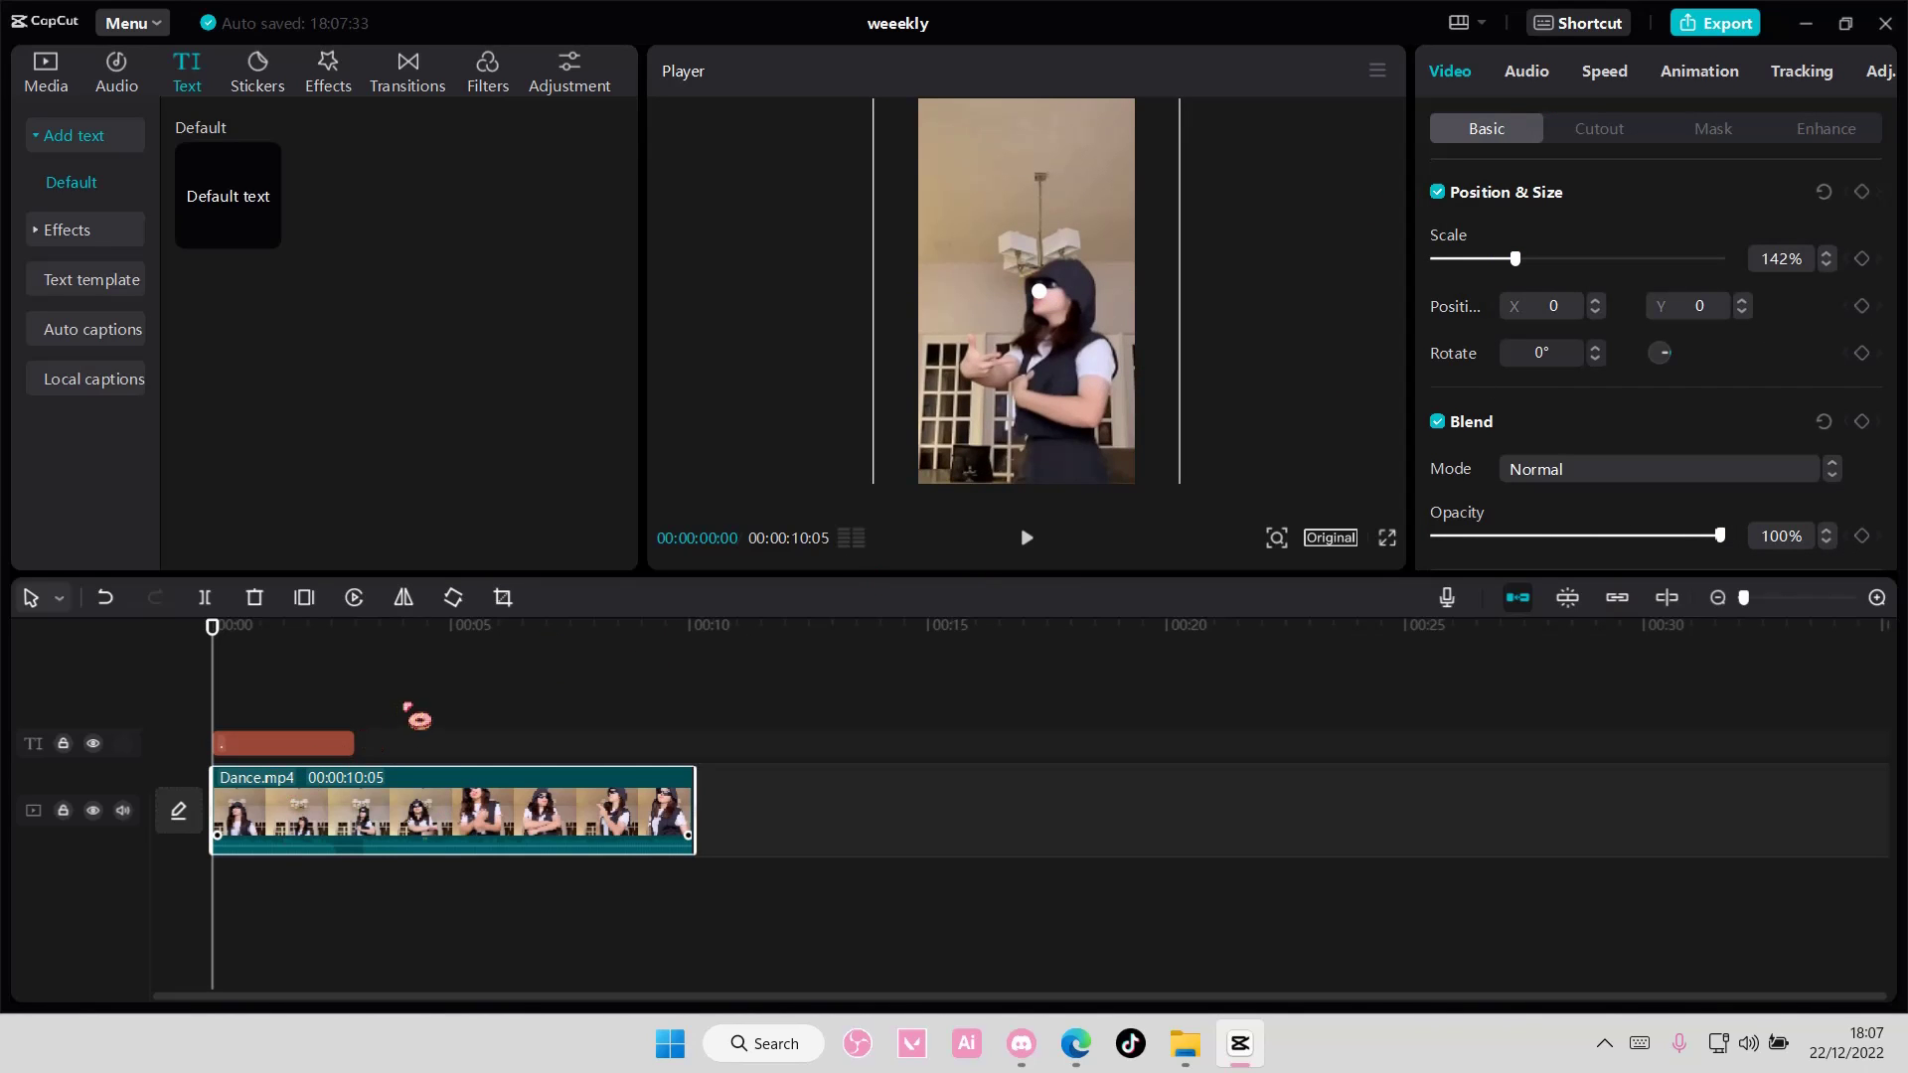
Step: Extend the dot's text clip to the end of the dance clip and lock the text track
{"action": "left_click_drag", "start_coordinate": [351, 743], "coordinate": [692, 745]}
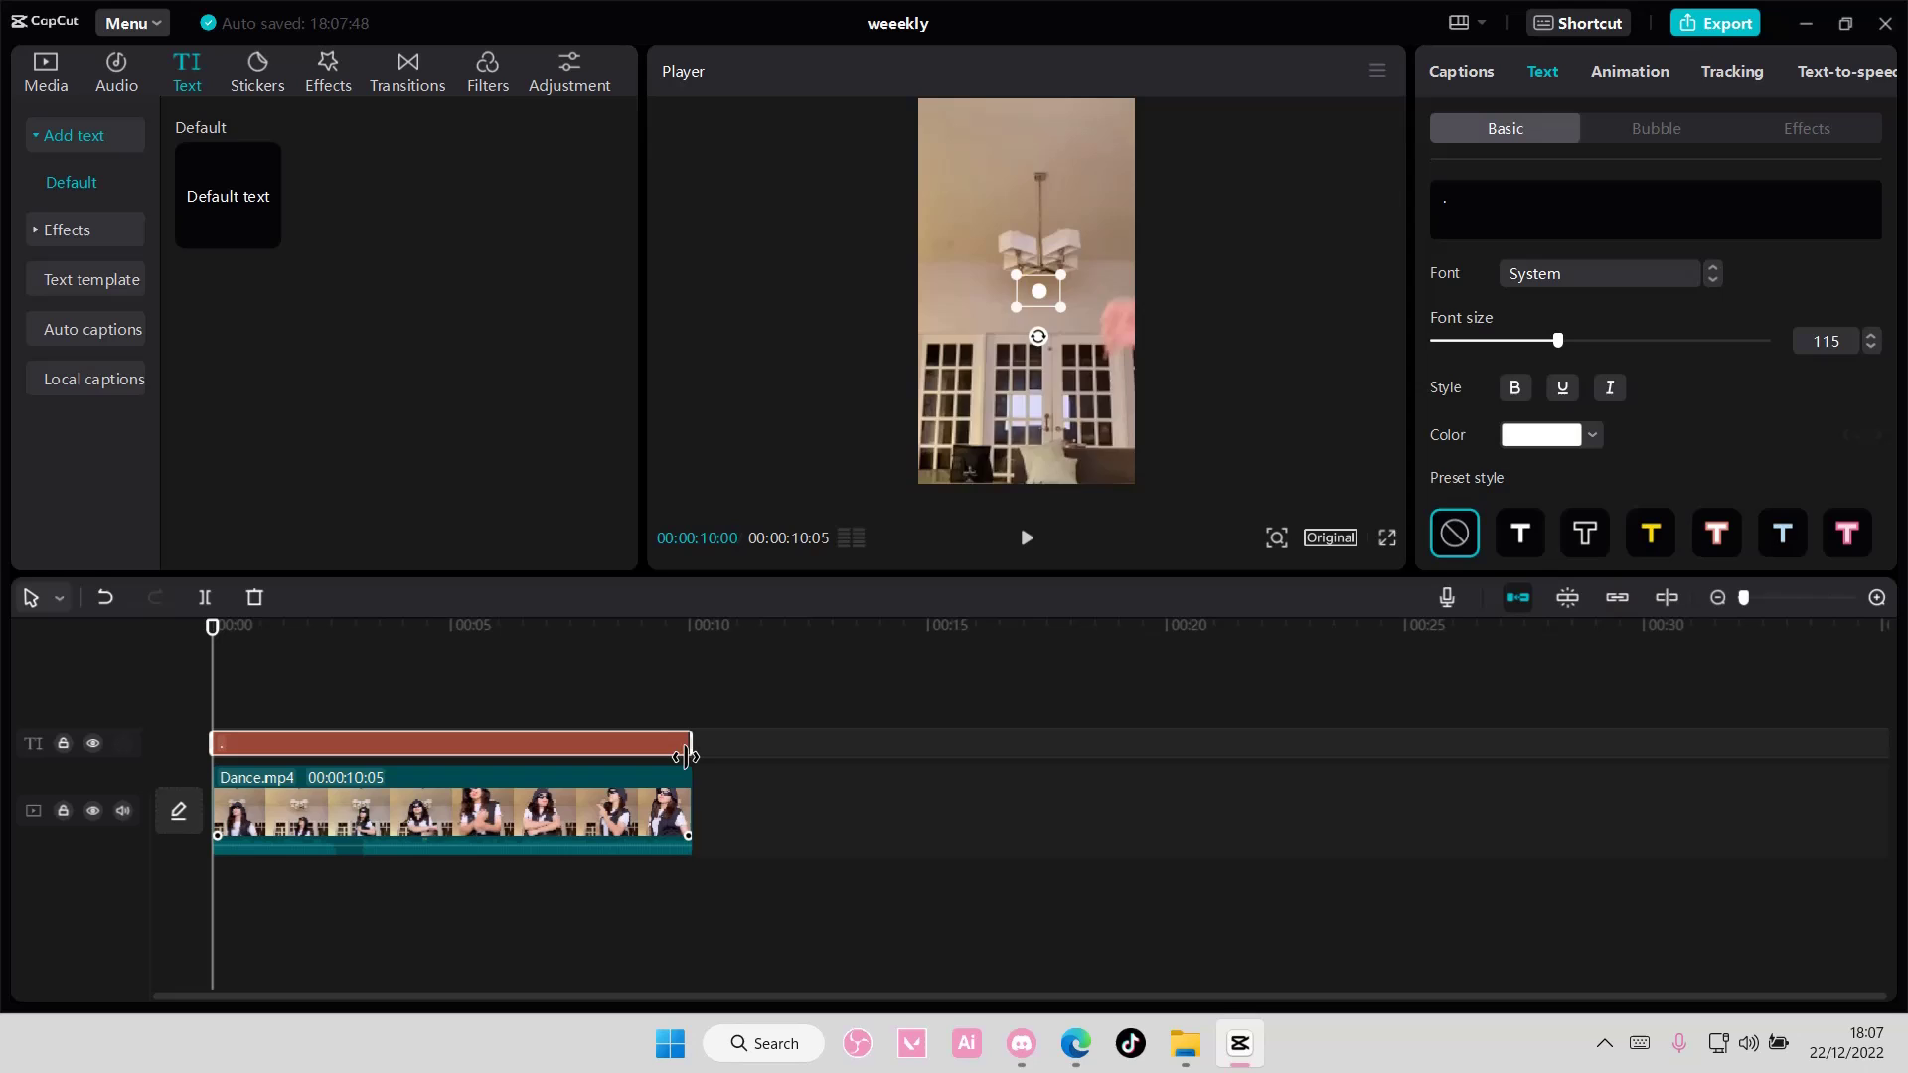
{"action": "left_click", "coordinate": [636, 817]}
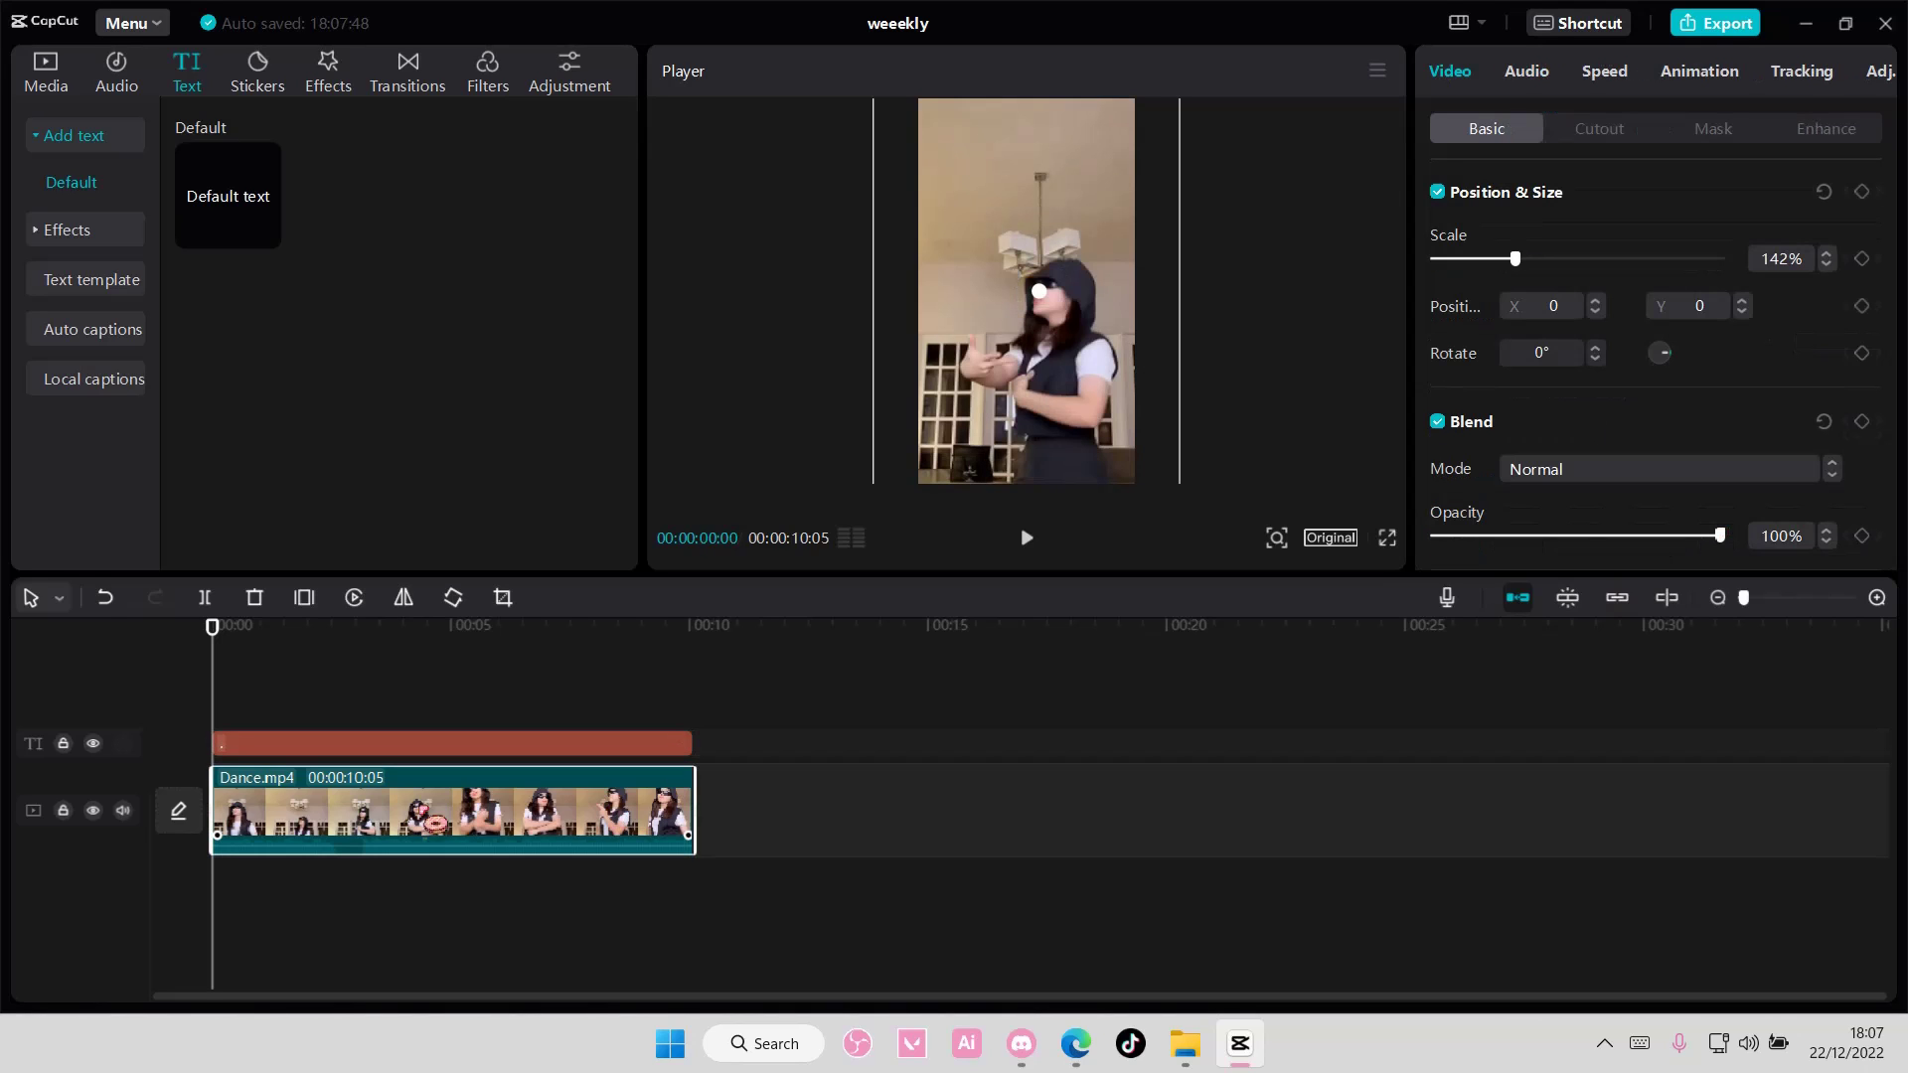
{"action": "left_click", "coordinate": [64, 744]}
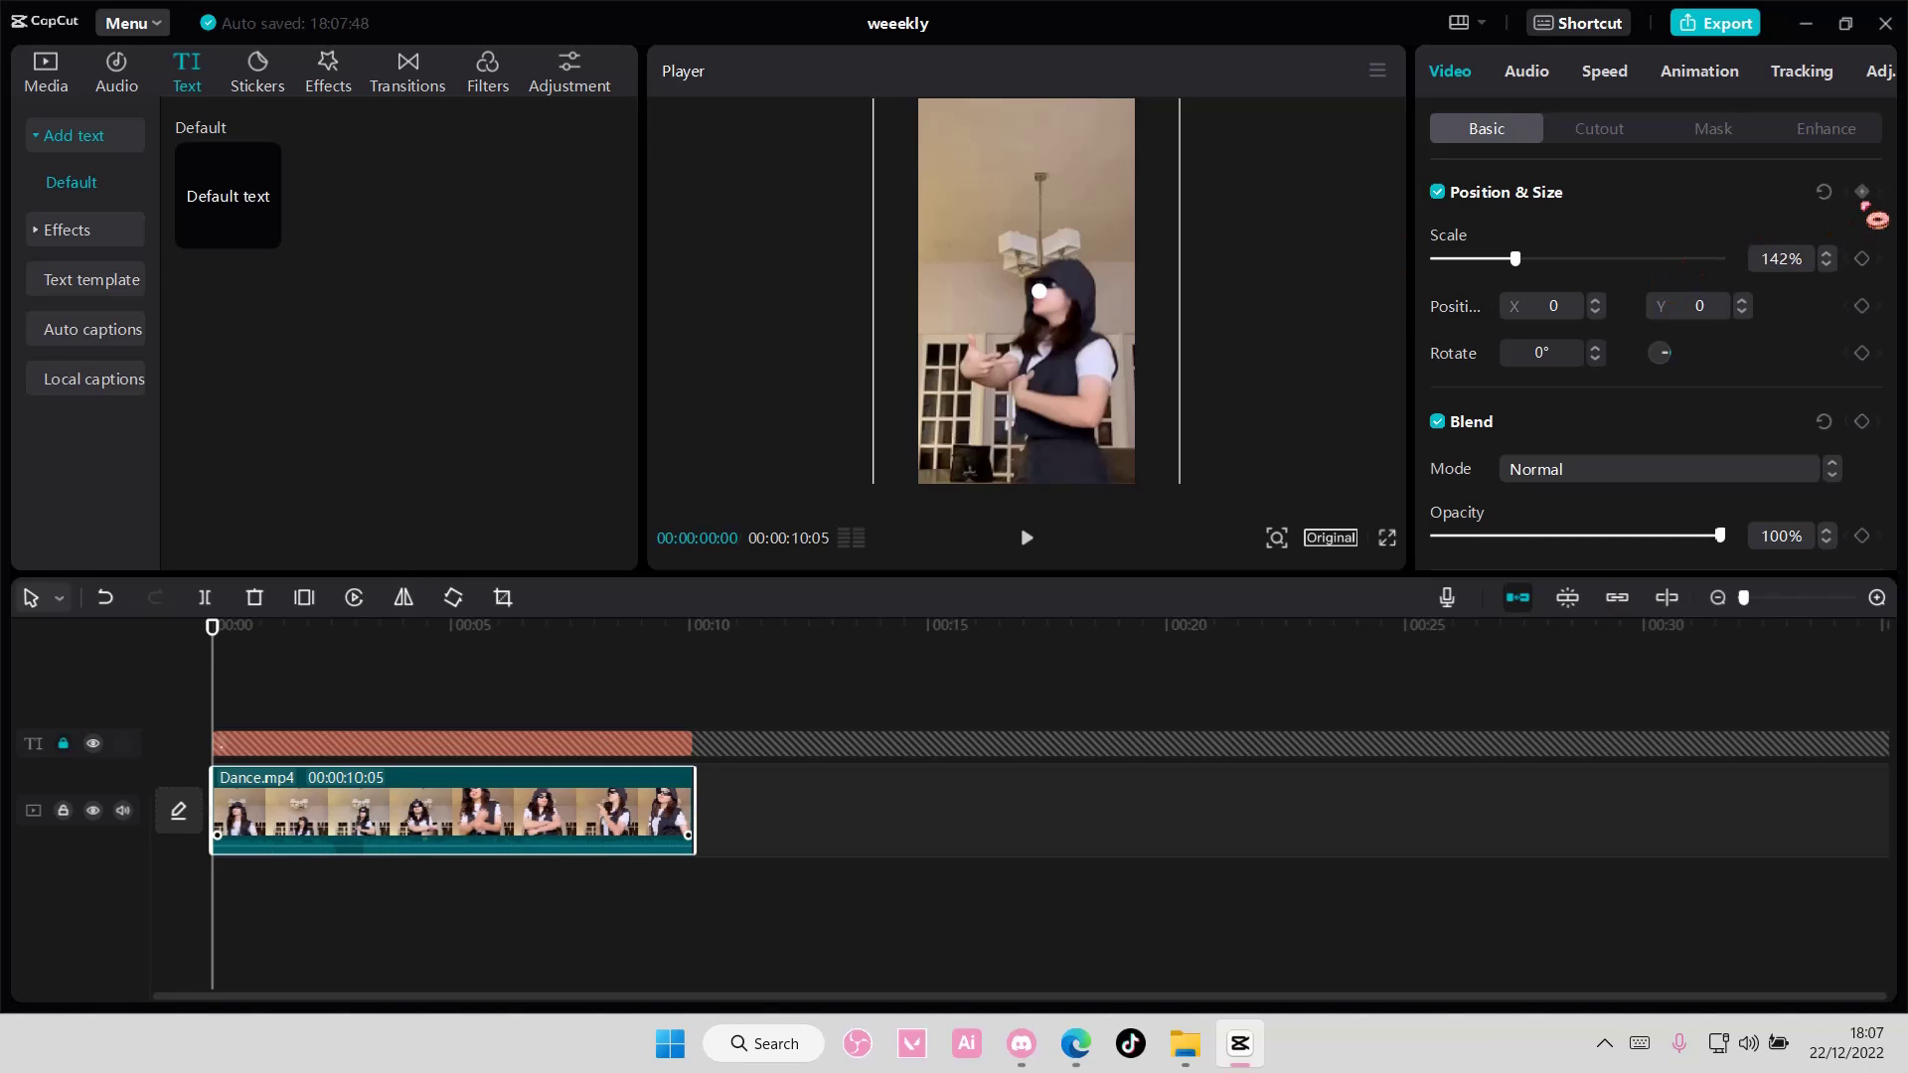
Step: Keyframe the dance clip's position and size at the start, with position keyframes of Y 125 at 00:00:00:05 and X 0, Y 0 at 00:00:00:14
{"action": "left_click", "coordinate": [1861, 192]}
{"action": "left_click_drag", "start_coordinate": [211, 651], "coordinate": [215, 651]}
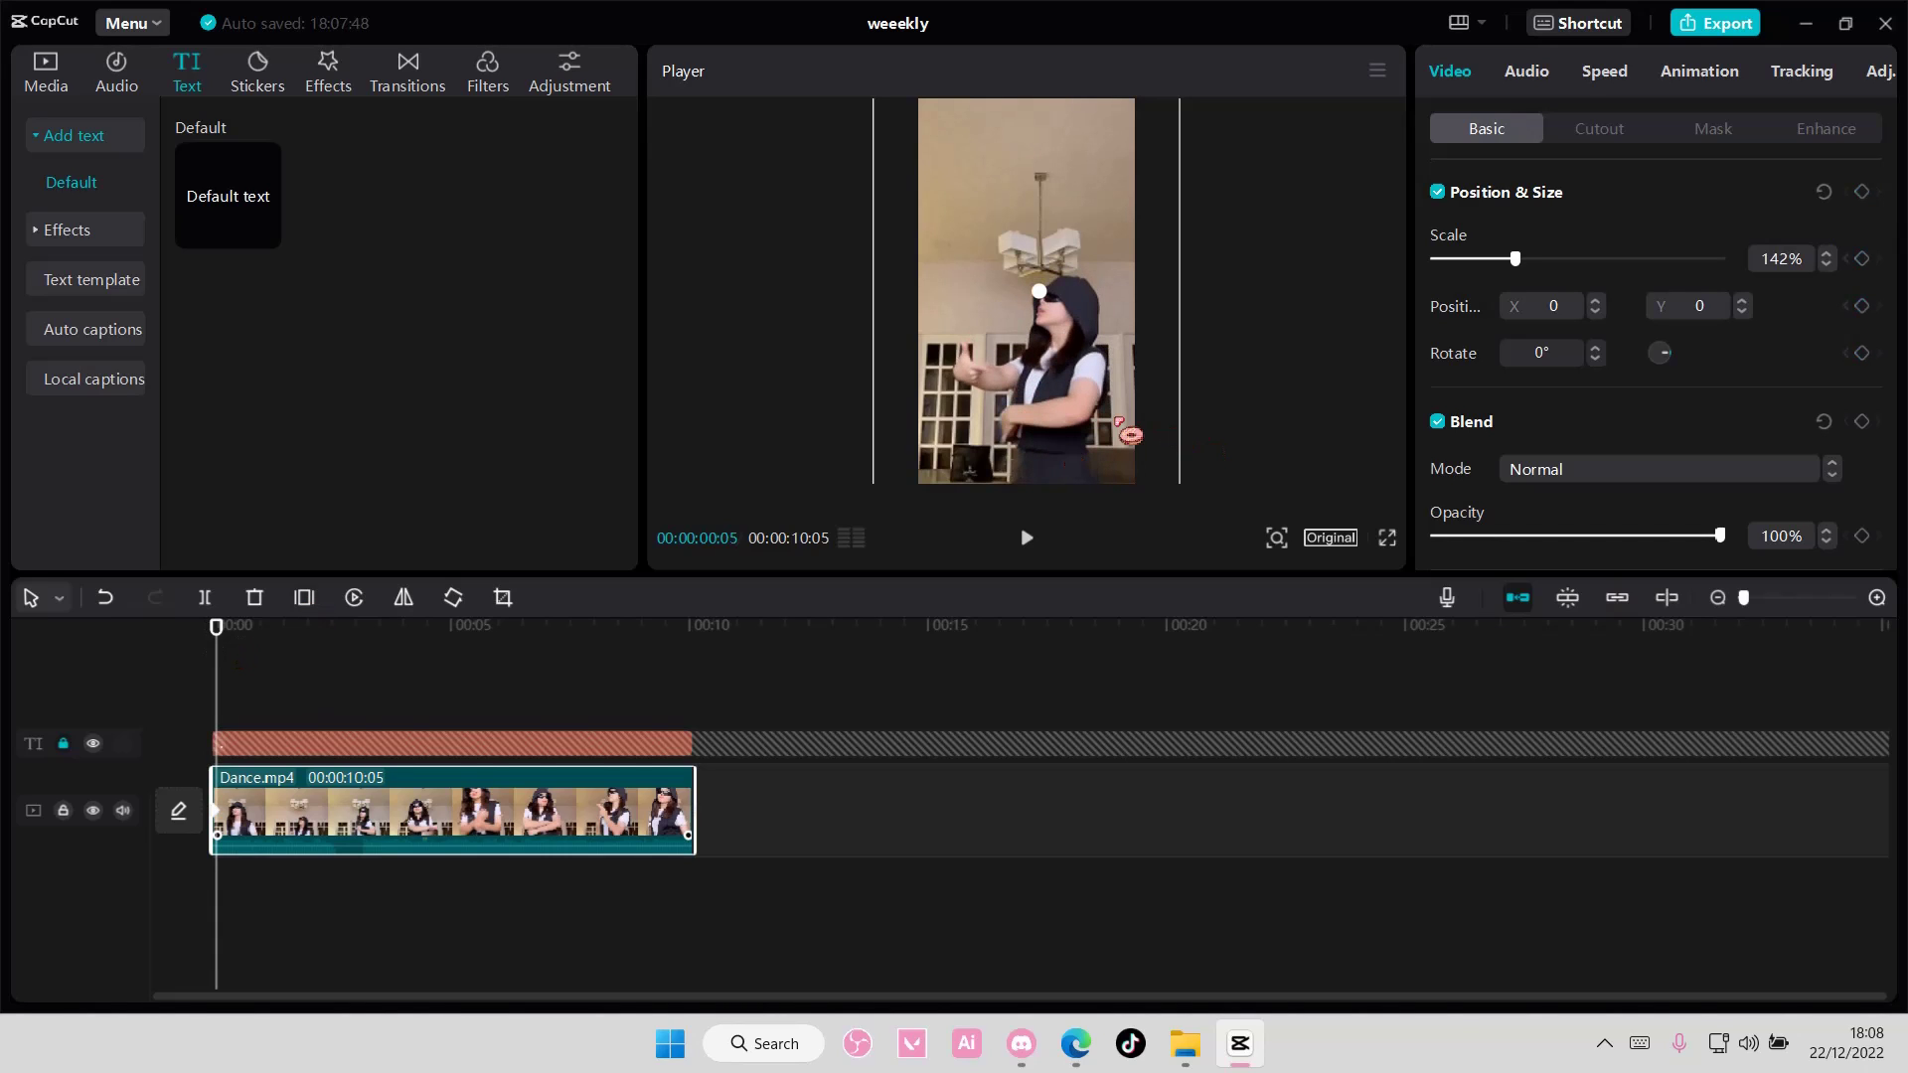
{"action": "left_click_drag", "start_coordinate": [1114, 420], "coordinate": [1099, 438]}
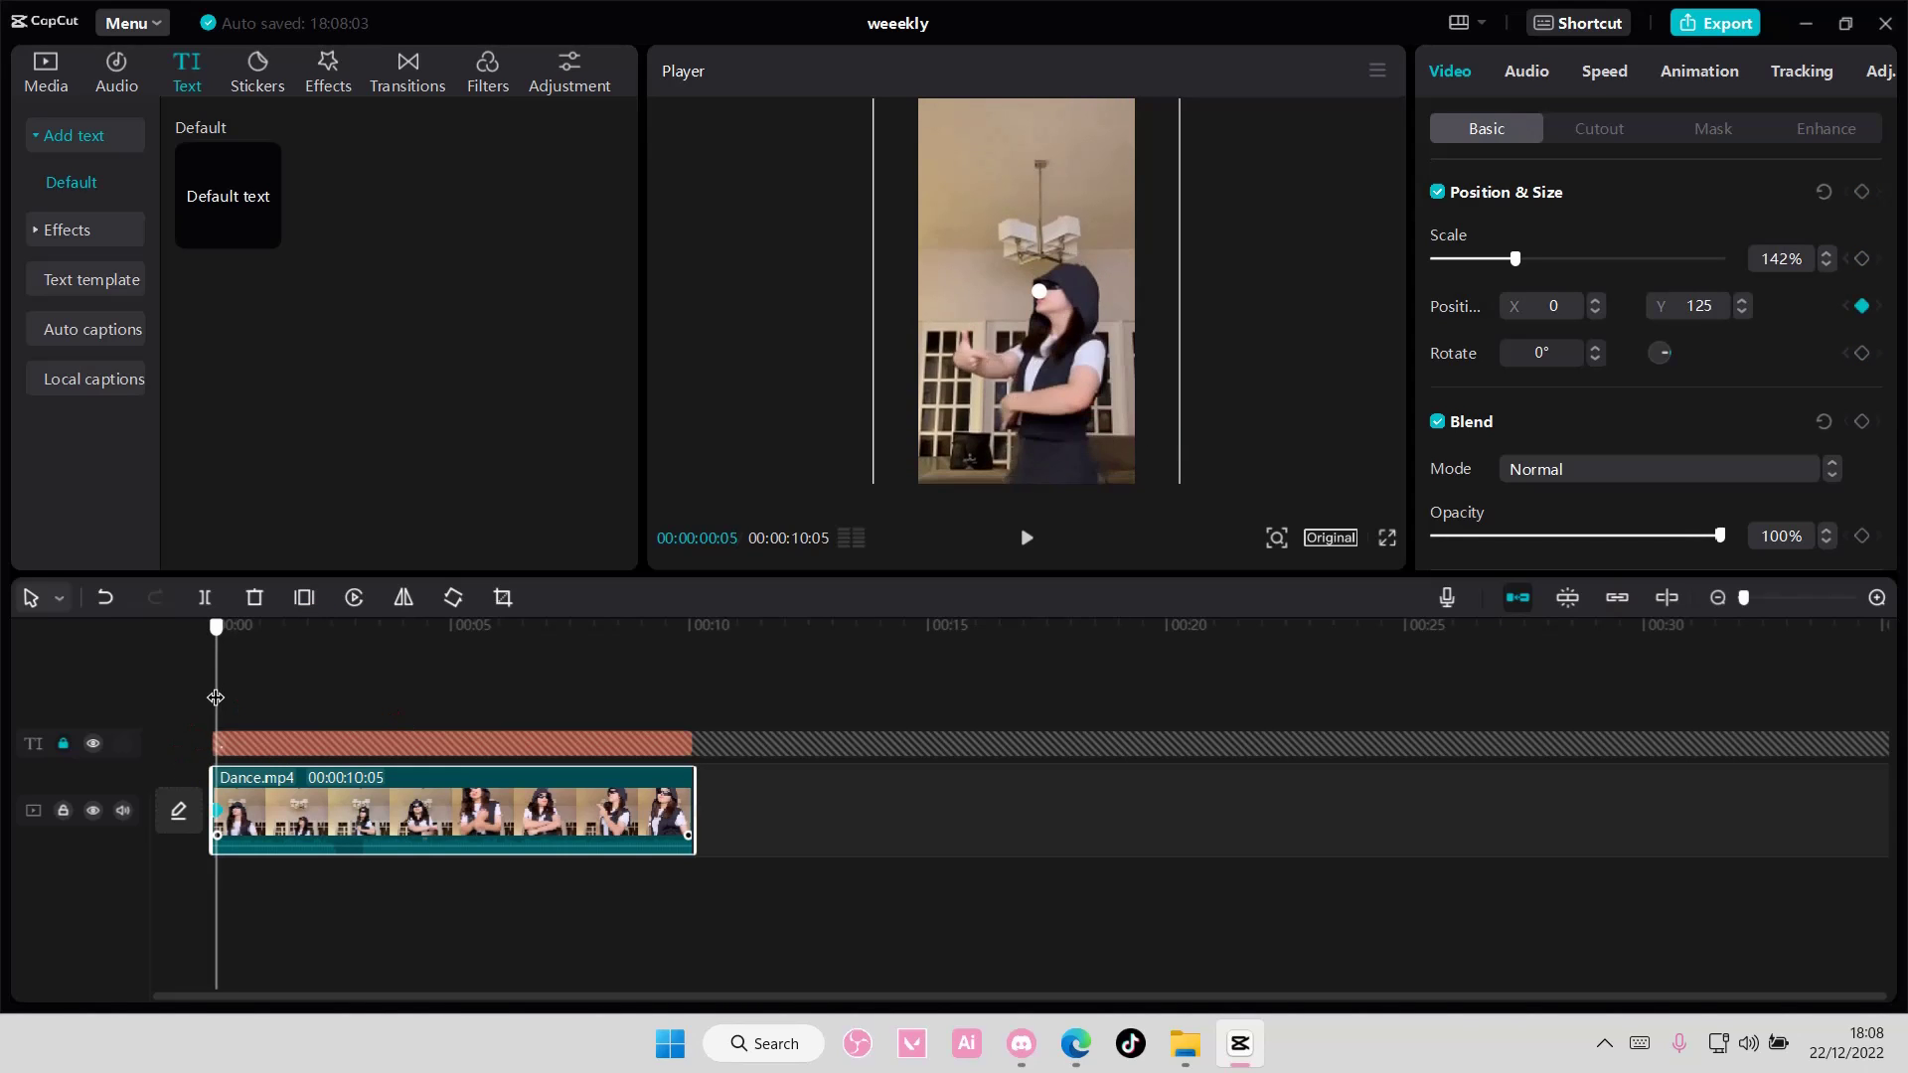
{"action": "left_click_drag", "start_coordinate": [216, 698], "coordinate": [224, 701]}
{"action": "left_click_drag", "start_coordinate": [994, 433], "coordinate": [994, 433]}
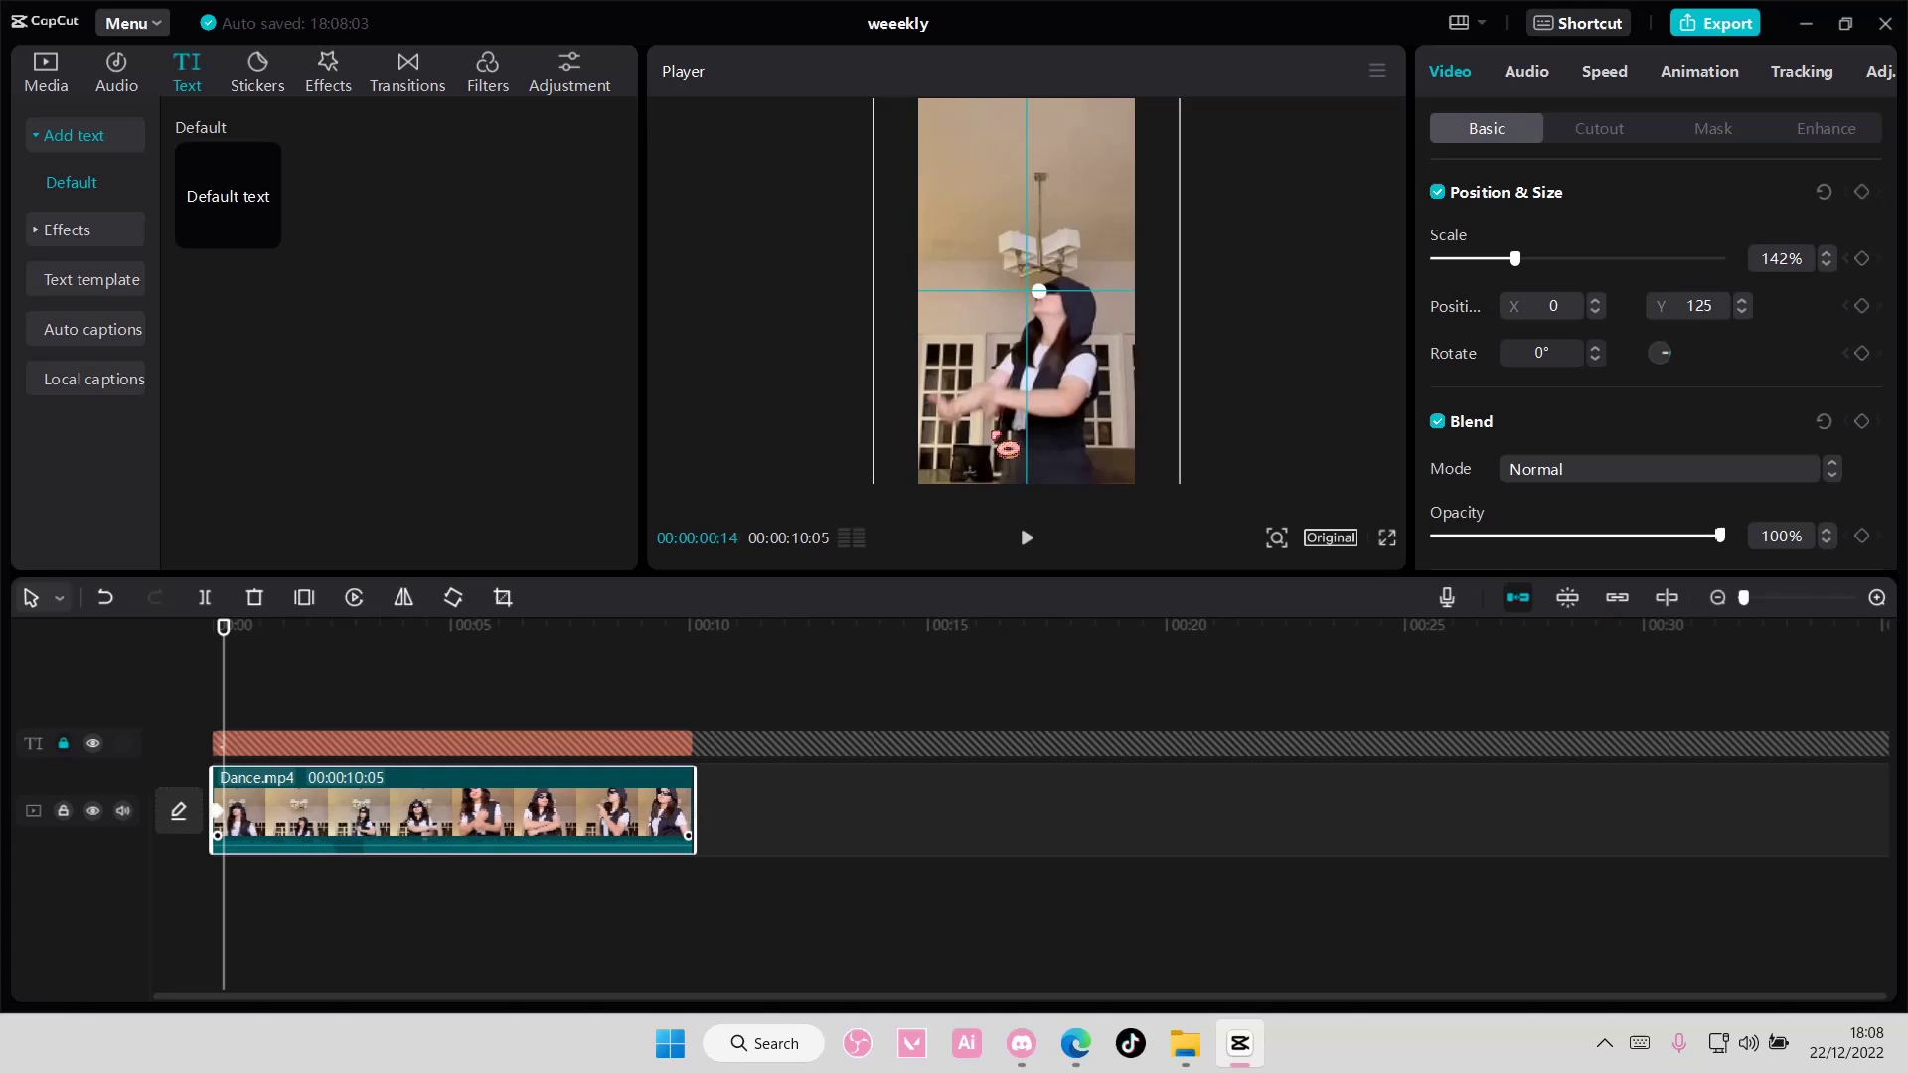
Step: Align the face with the dot using position keyframes of X -109, Y 115 at 00:00:00:28 and X -129, Y 299 at 00:00:00:39
{"action": "left_click", "coordinate": [230, 686]}
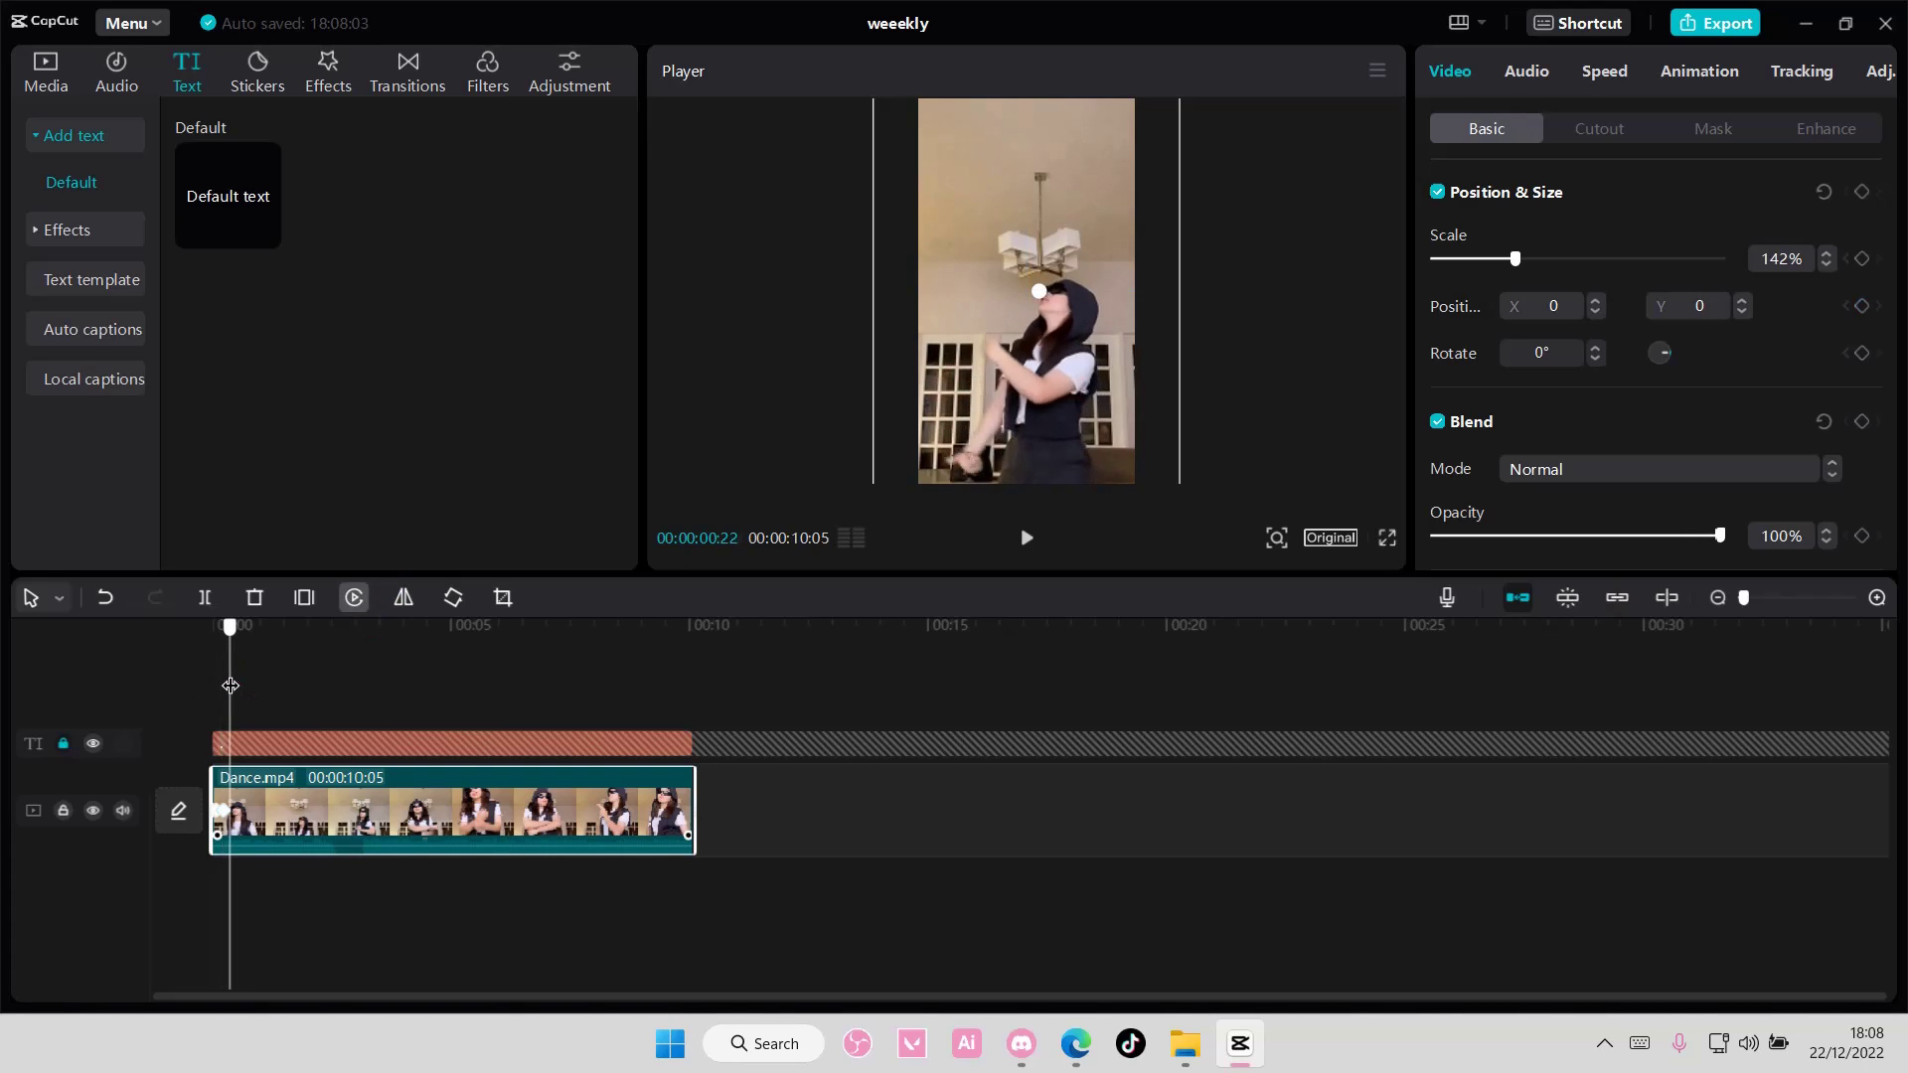
{"action": "left_click_drag", "start_coordinate": [231, 686], "coordinate": [234, 686]}
{"action": "left_click_drag", "start_coordinate": [1051, 360], "coordinate": [1041, 349]}
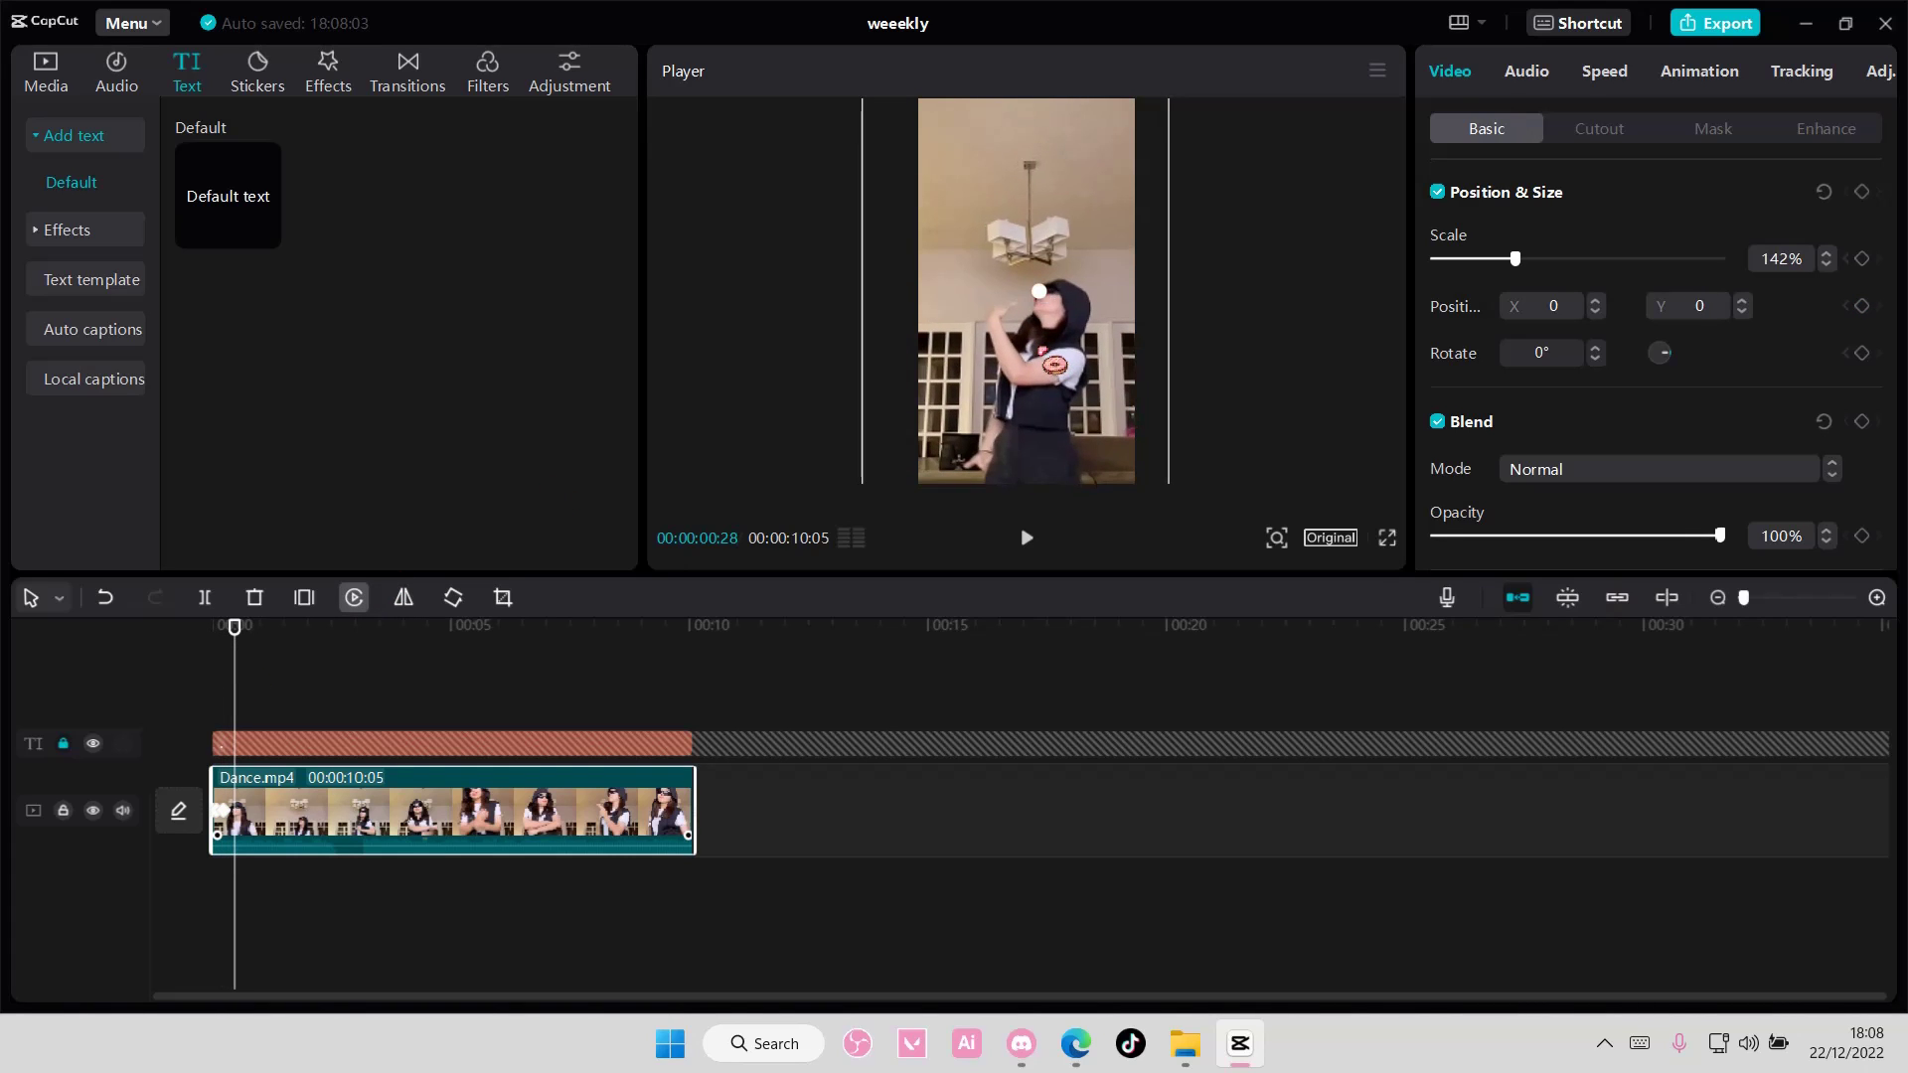
{"action": "left_click_drag", "start_coordinate": [234, 652], "coordinate": [242, 652]}
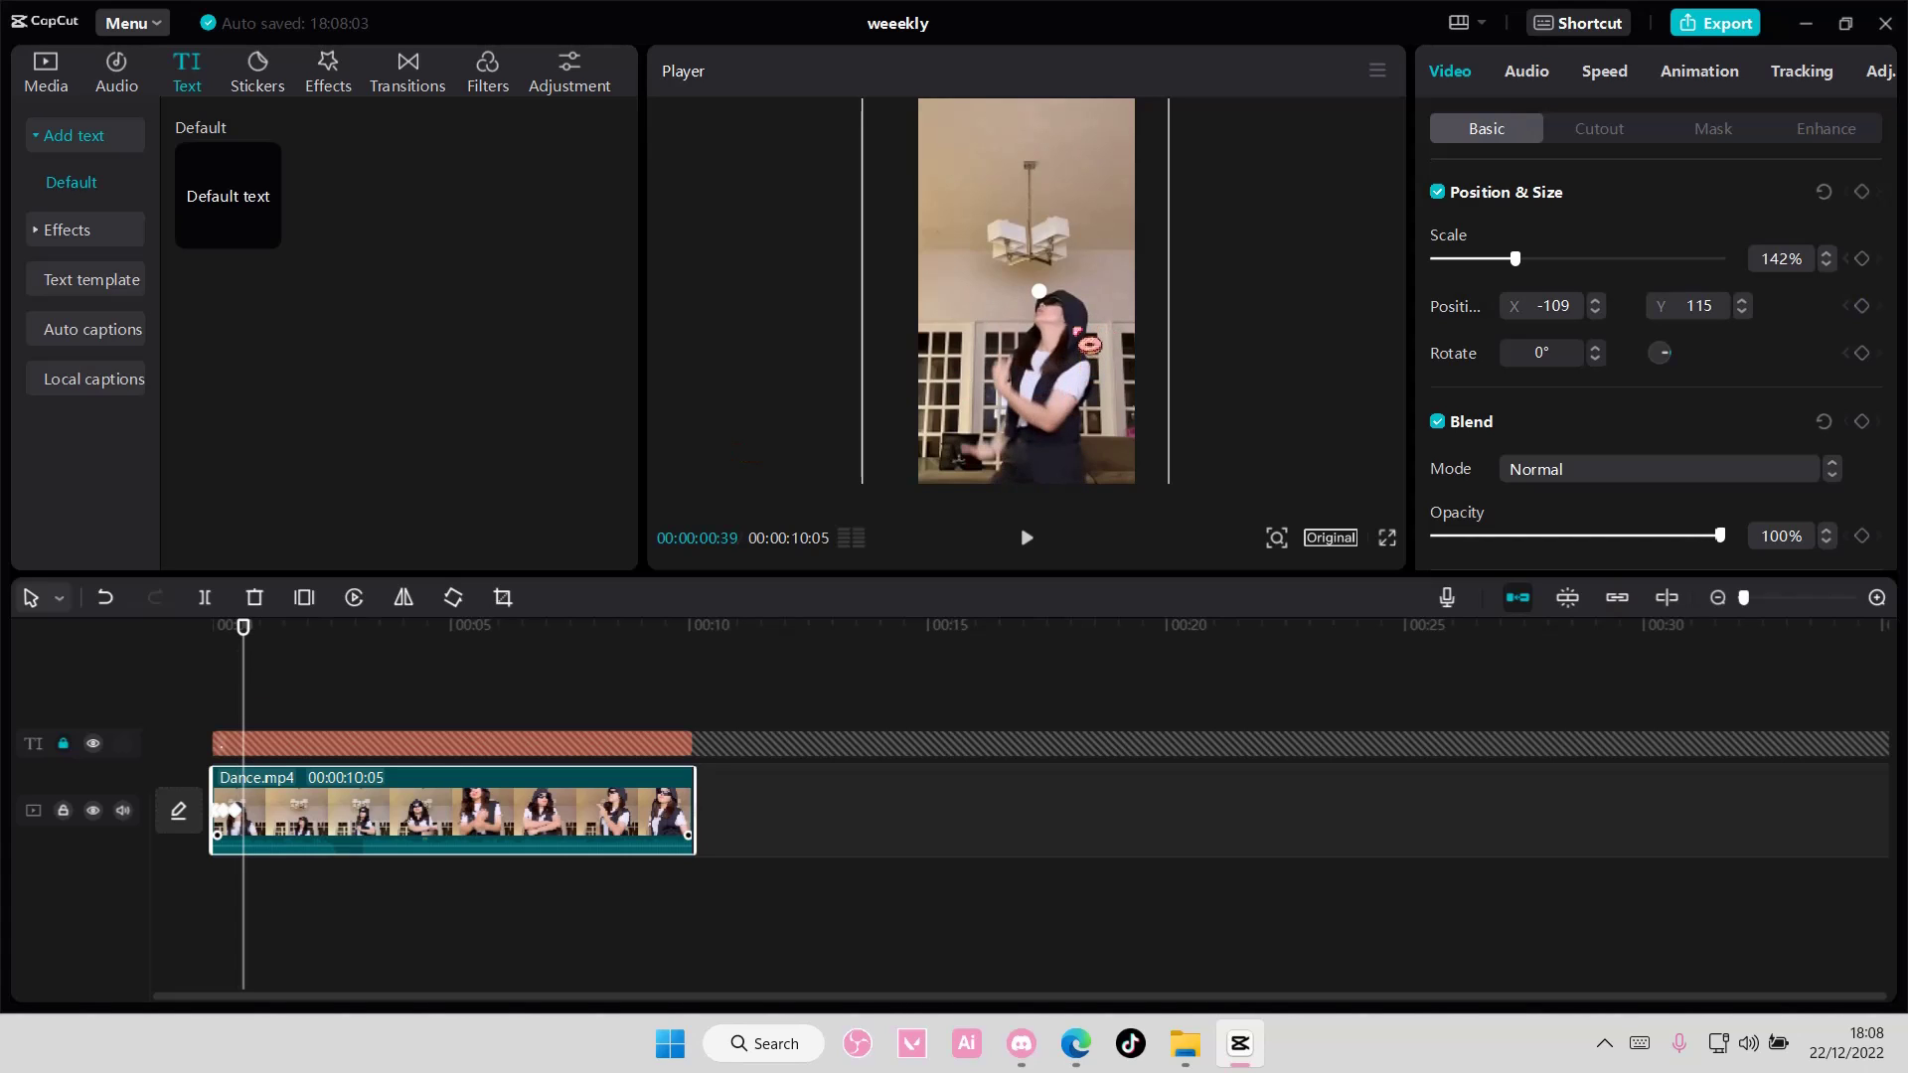
{"action": "left_click_drag", "start_coordinate": [1081, 349], "coordinate": [1077, 331]}
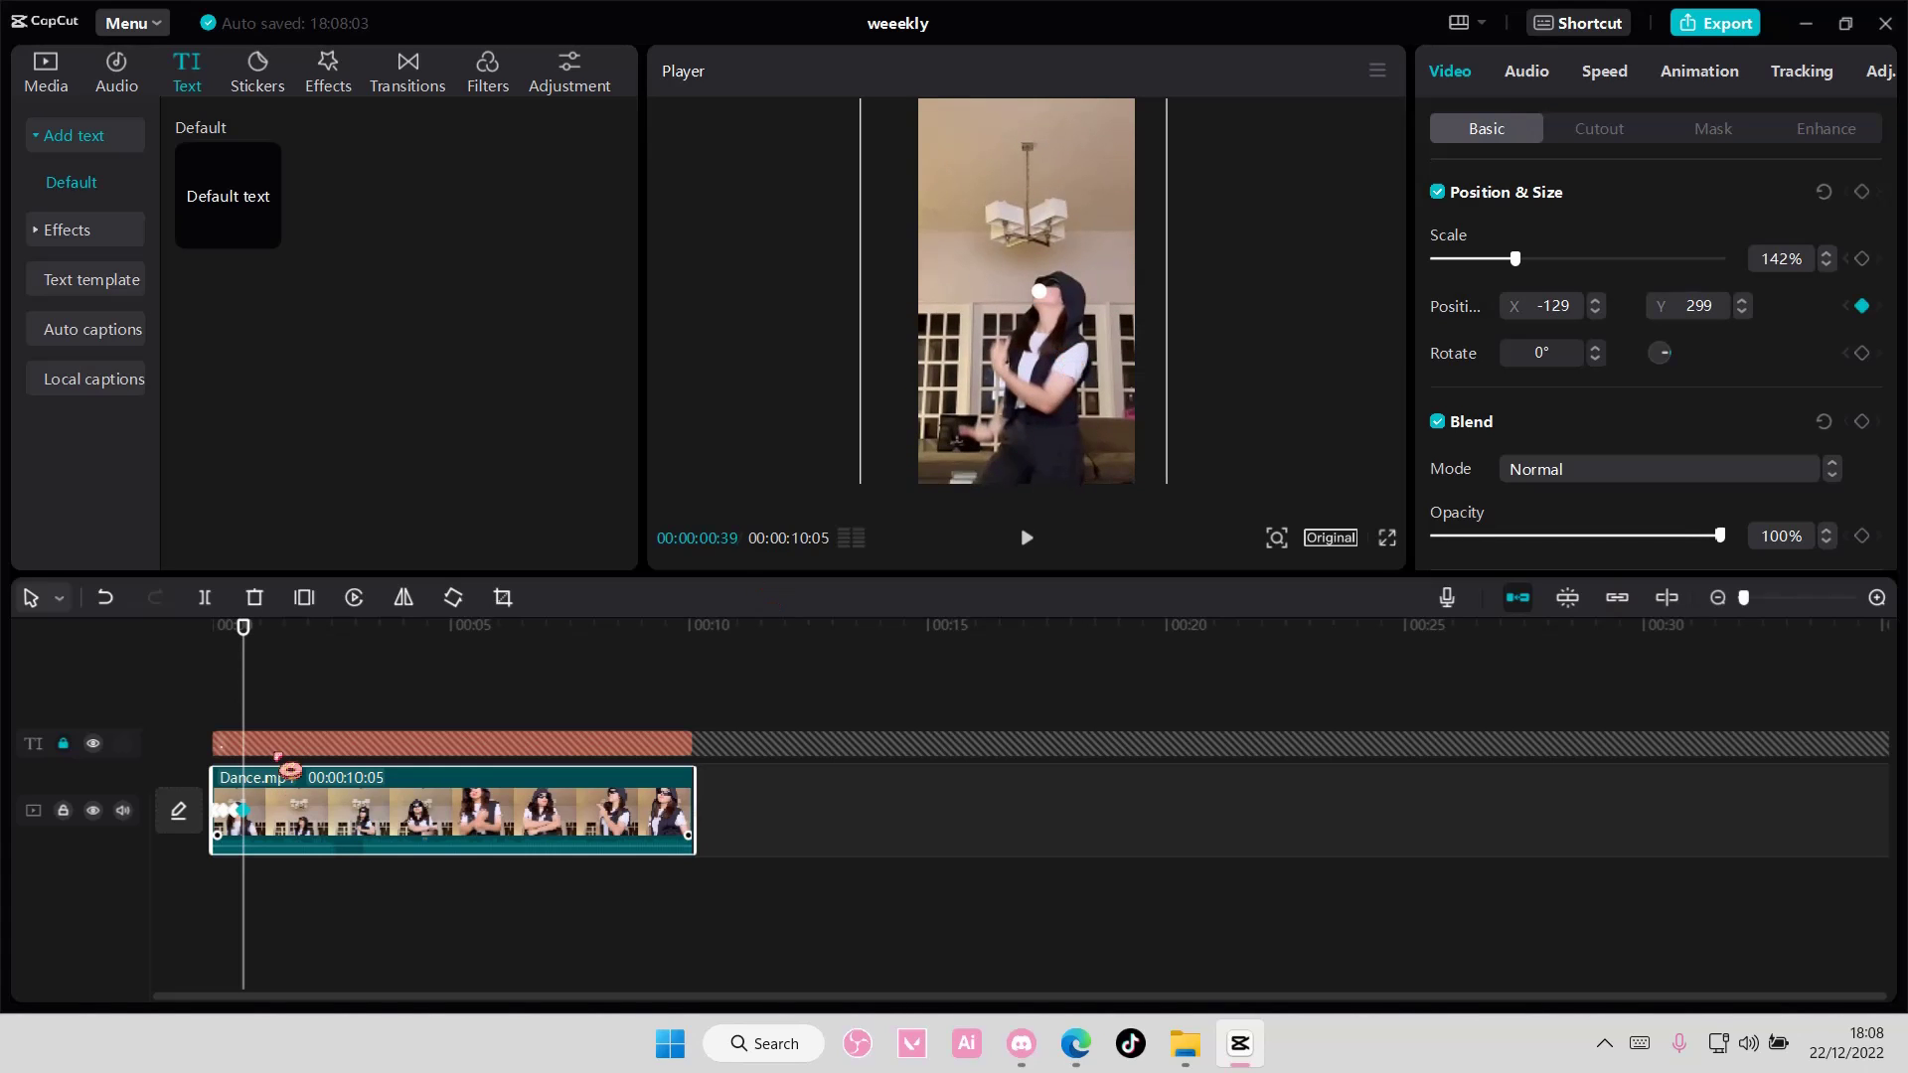
Step: At 00:00:00:58, keyframe the dance clip's position at X -109, Y 484 and its scale at 159%
{"action": "left_click_drag", "start_coordinate": [244, 742], "coordinate": [259, 741]}
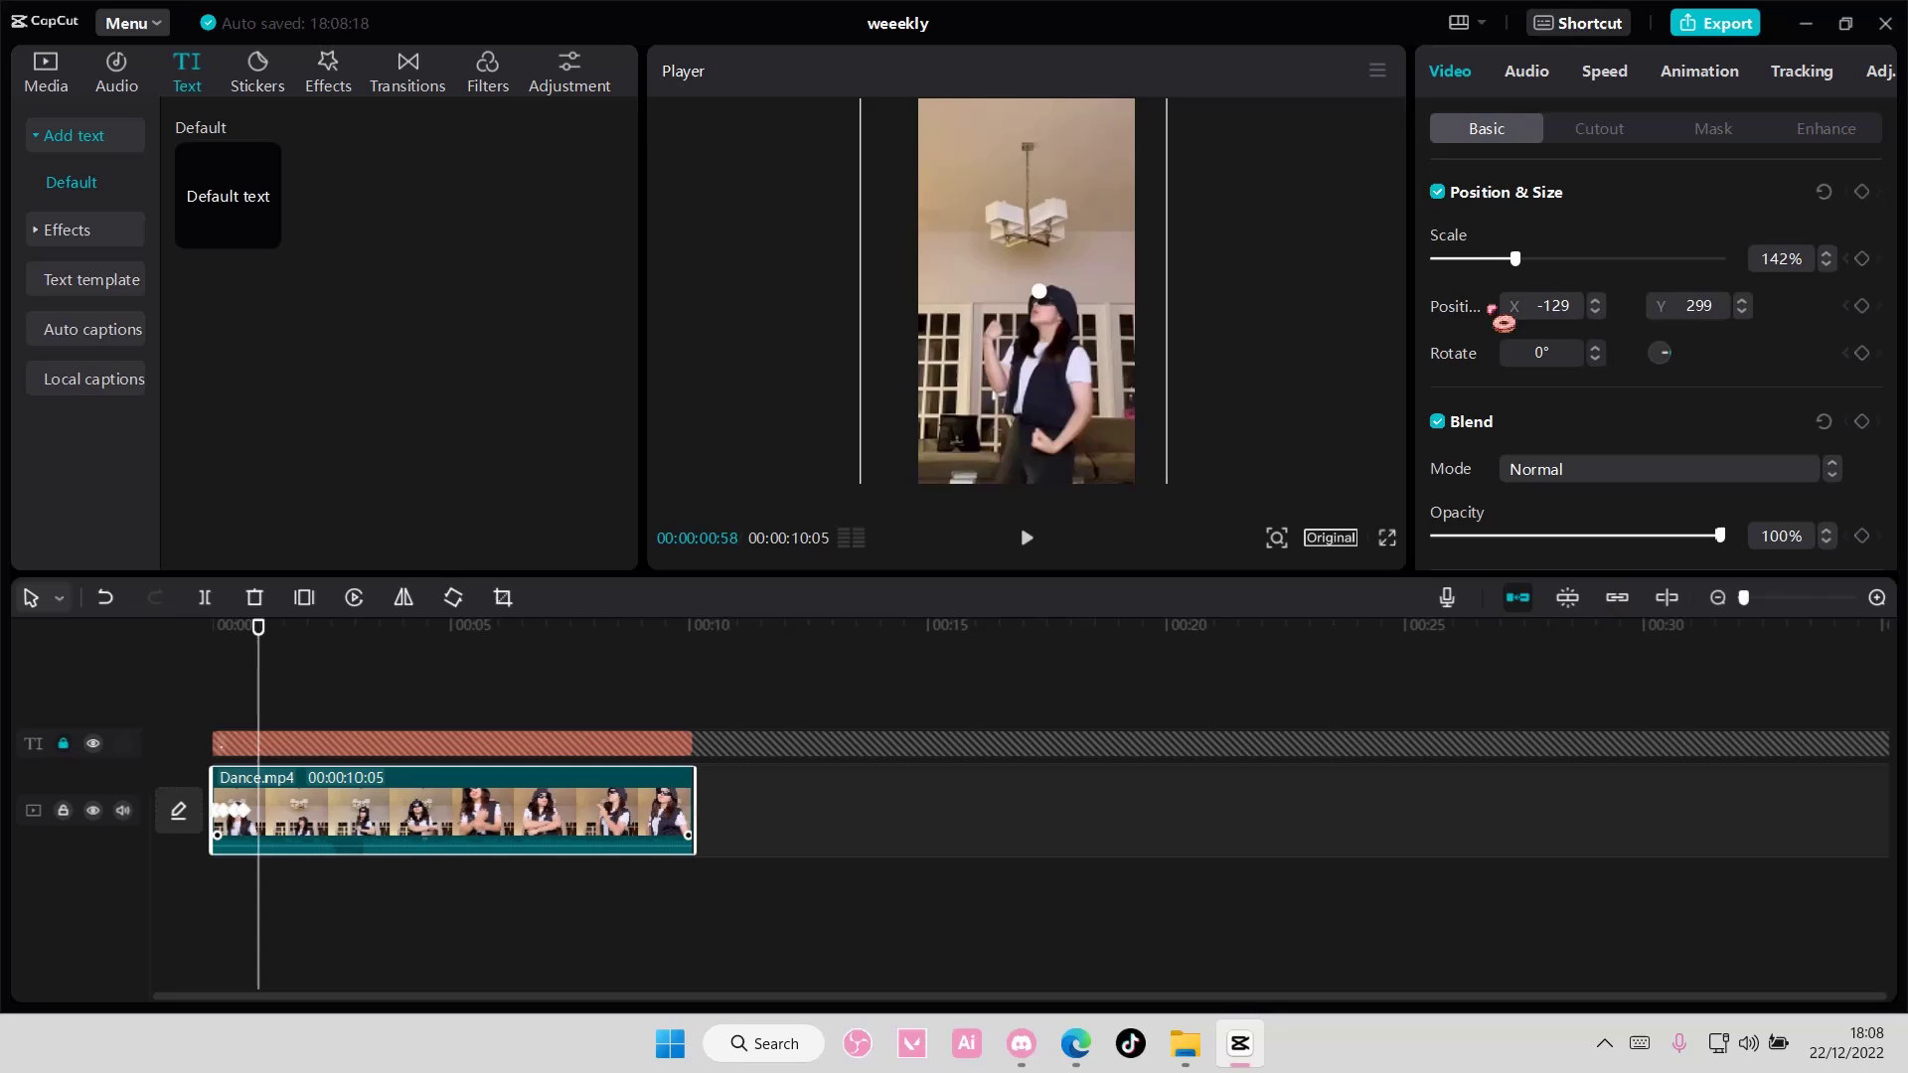
{"action": "left_click_drag", "start_coordinate": [1081, 356], "coordinate": [1083, 337]}
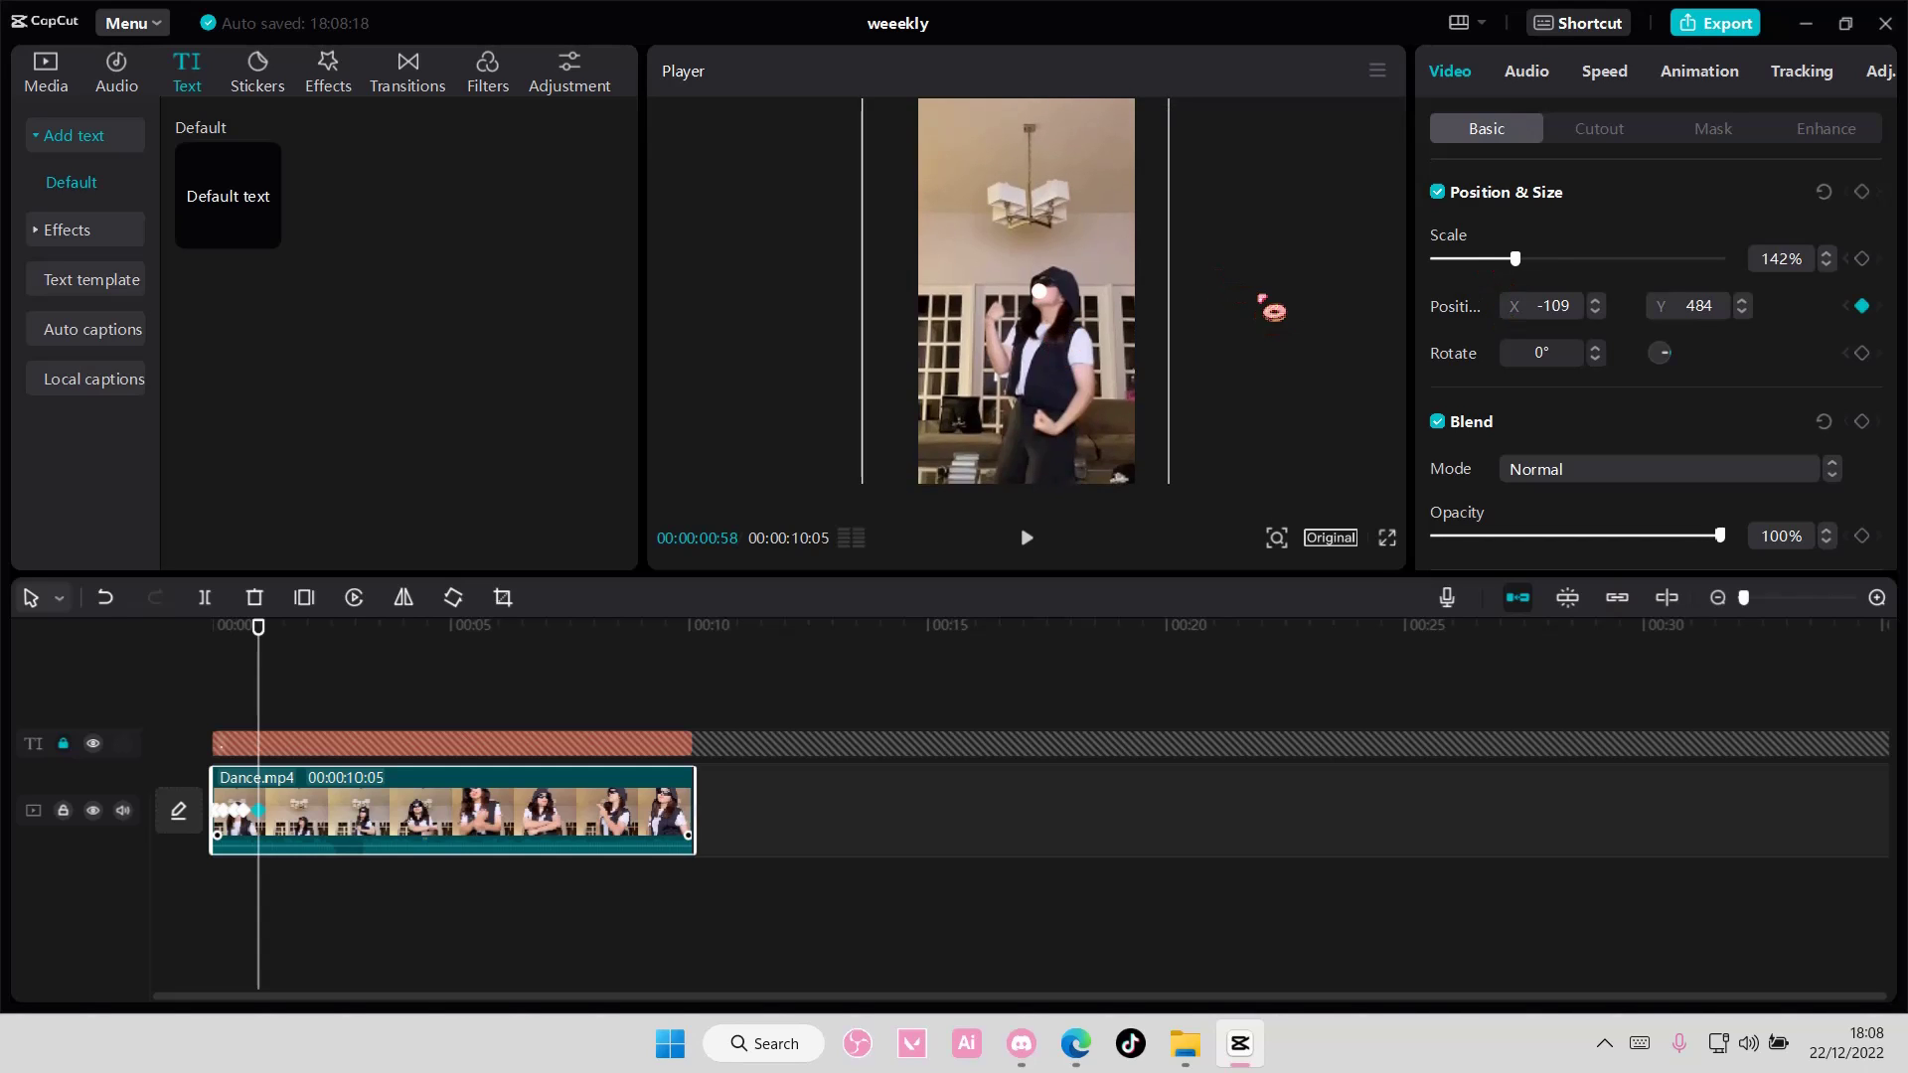
{"action": "left_click_drag", "start_coordinate": [1521, 260], "coordinate": [1530, 262]}
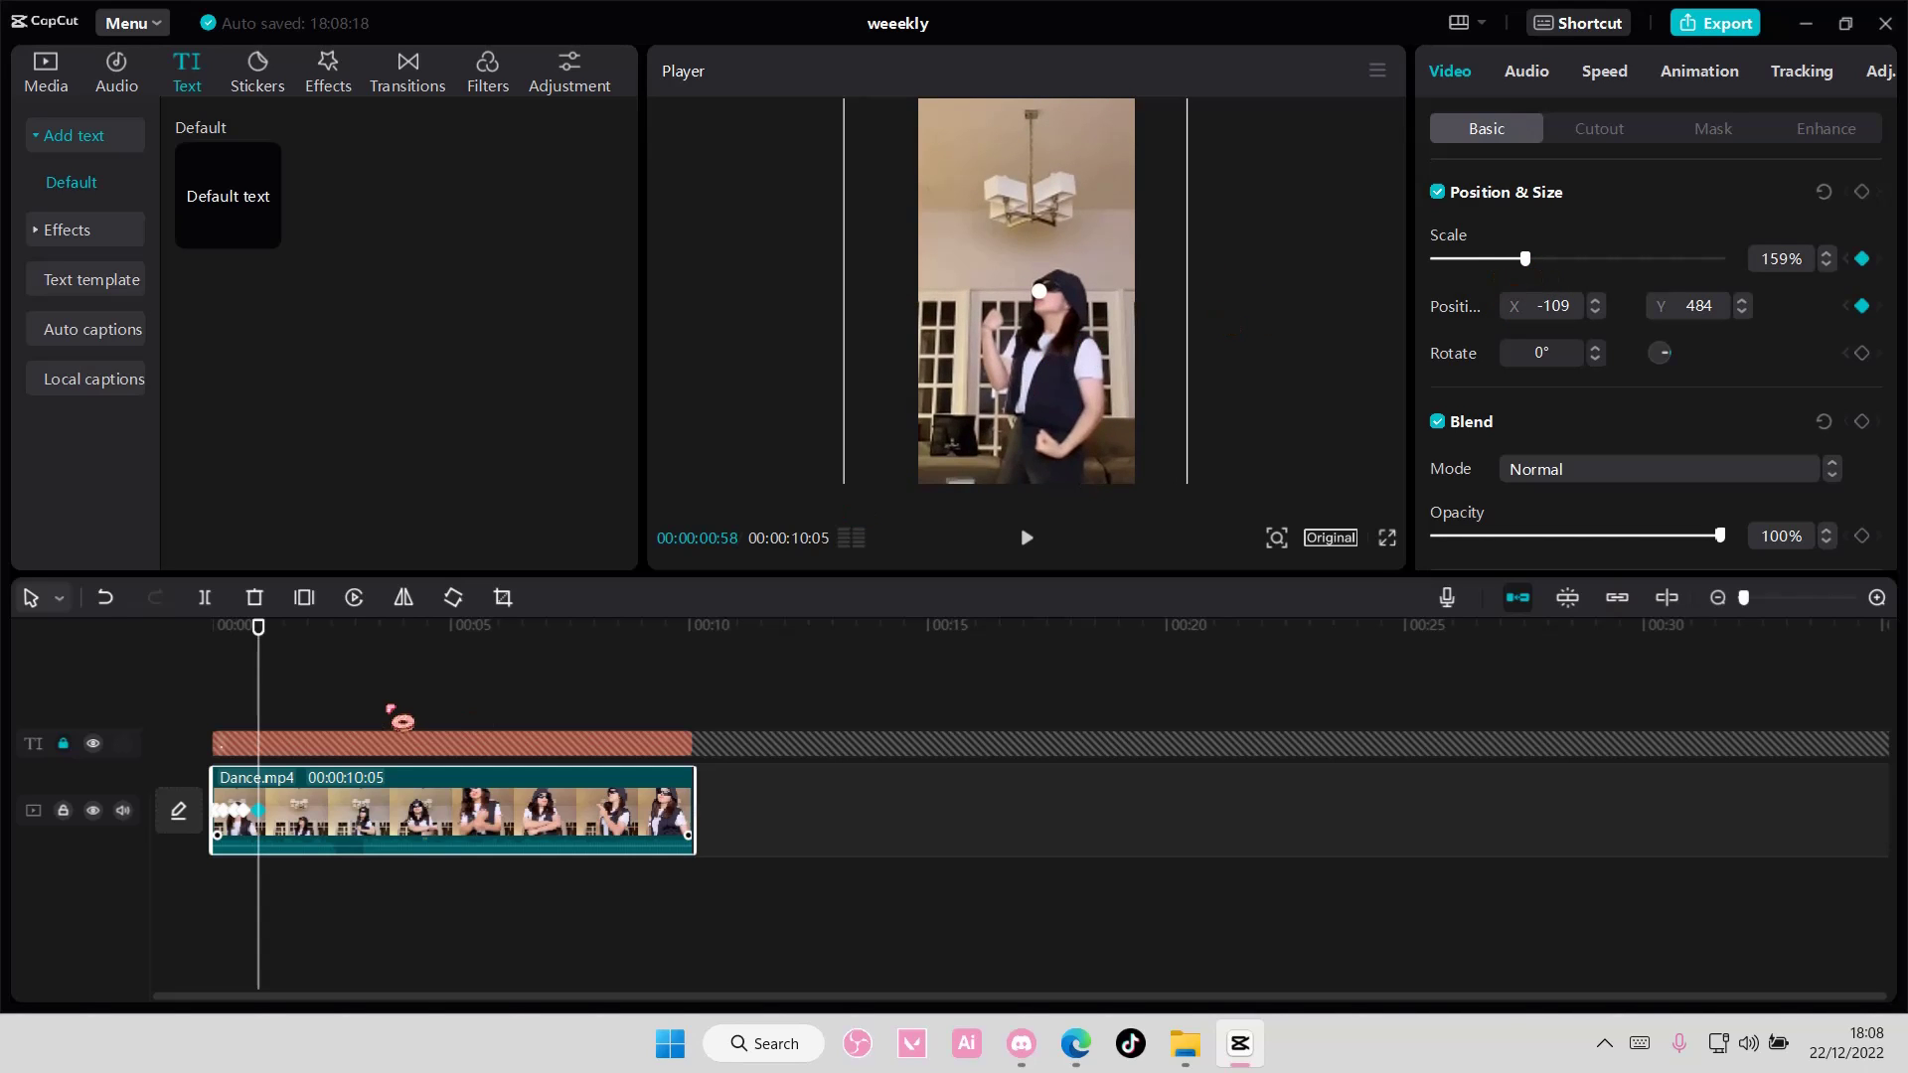
Step: Keyframe the dance clip's position at X -69, Y 569 at 00:00:01:25 and X 69, Y 555 at 00:00:01:38
{"action": "left_click_drag", "start_coordinate": [258, 680], "coordinate": [280, 681]}
{"action": "left_click_drag", "start_coordinate": [945, 370], "coordinate": [903, 429]}
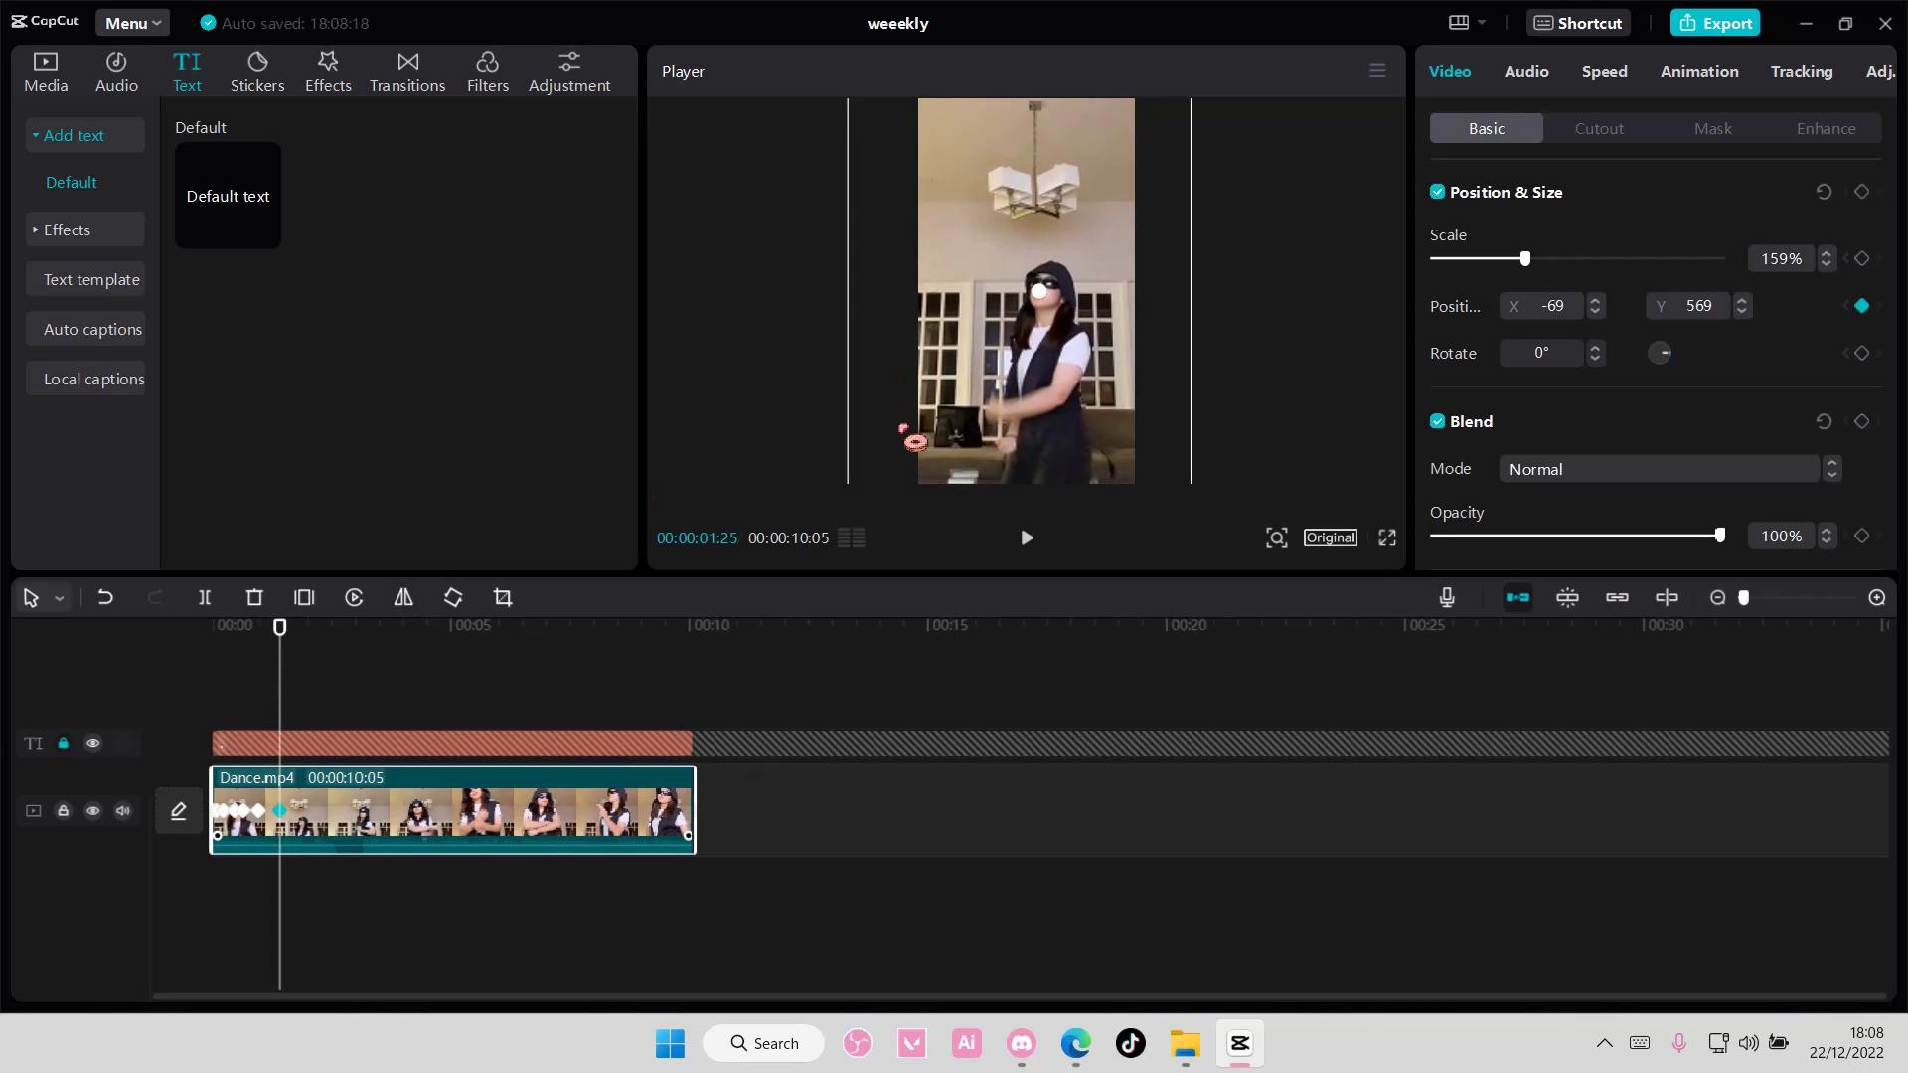
{"action": "left_click", "coordinate": [290, 654]}
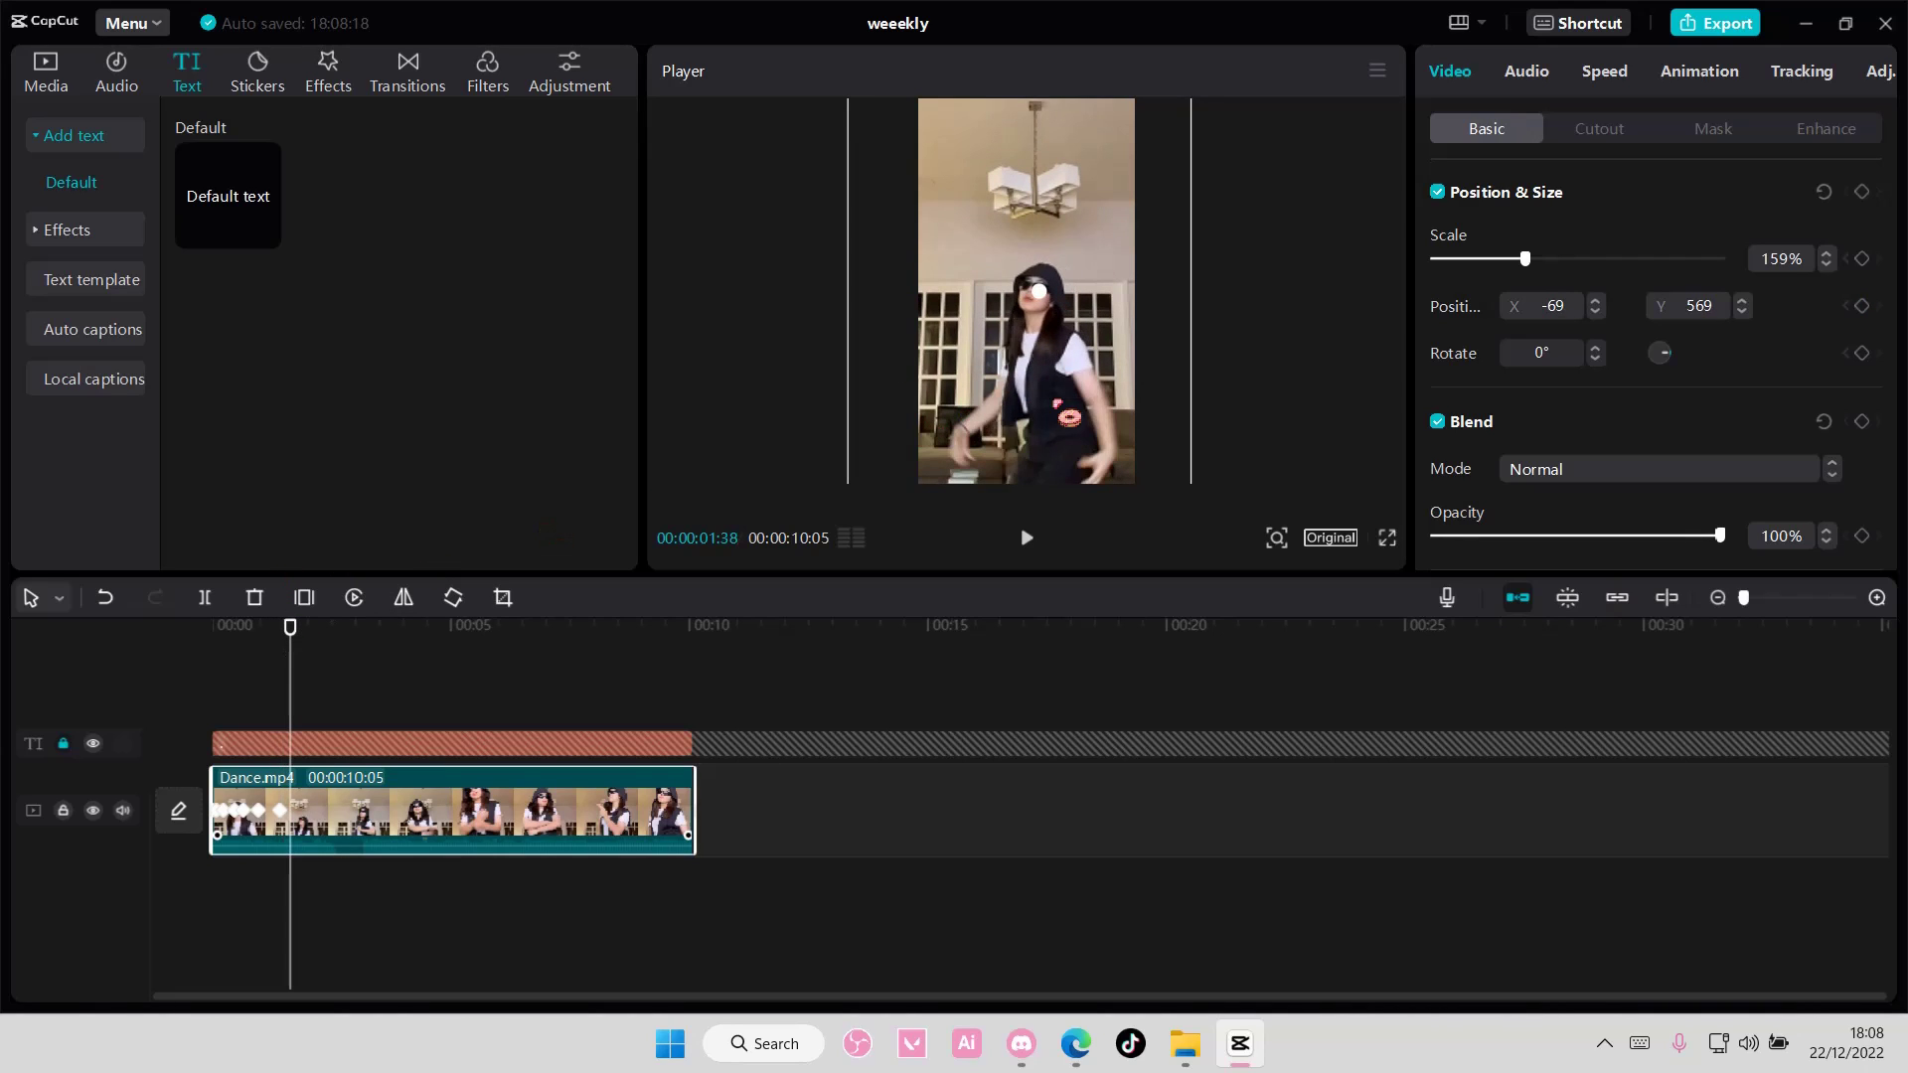
{"action": "left_click_drag", "start_coordinate": [1068, 402], "coordinate": [1078, 409]}
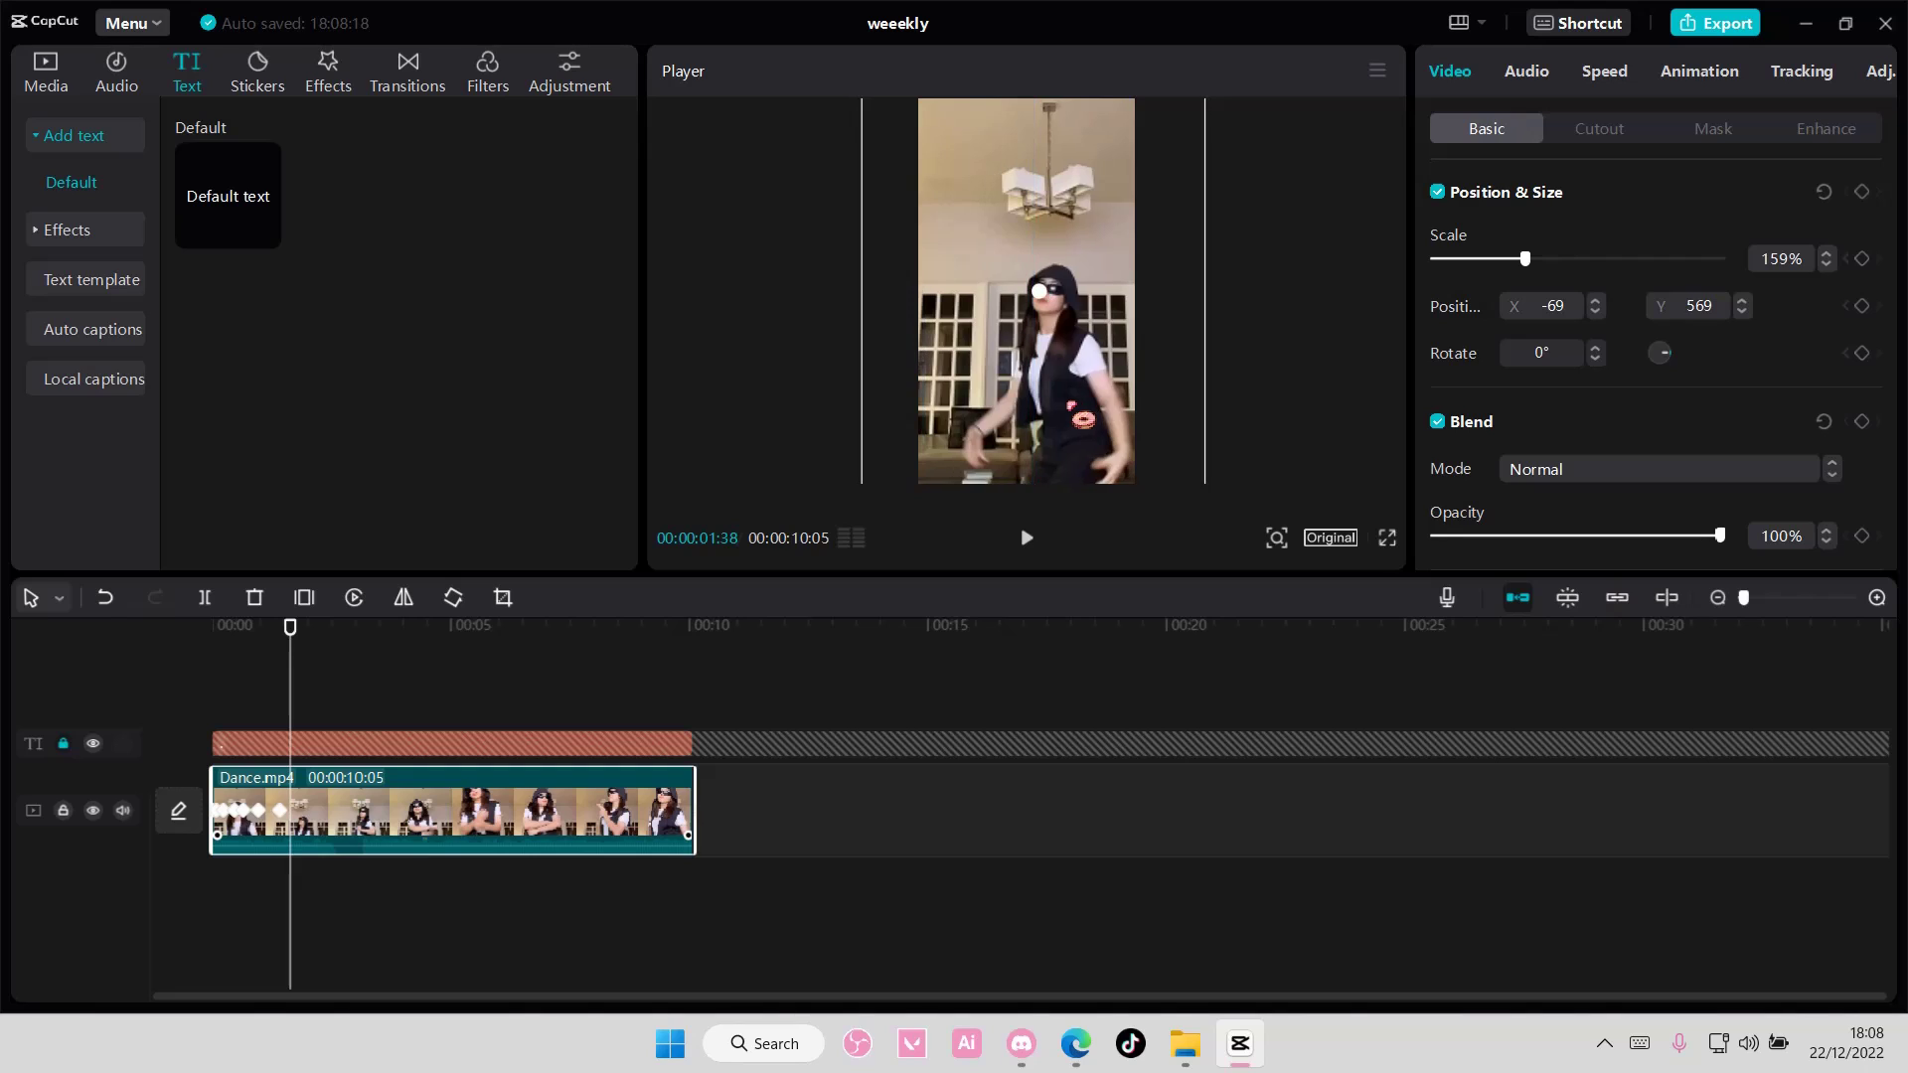
Step: Keyframe the dance clip's position at X 0, Y 384 at 00:00:01:43 so the face stays under the dot
{"action": "left_click", "coordinate": [302, 673]}
{"action": "left_click", "coordinate": [294, 694]}
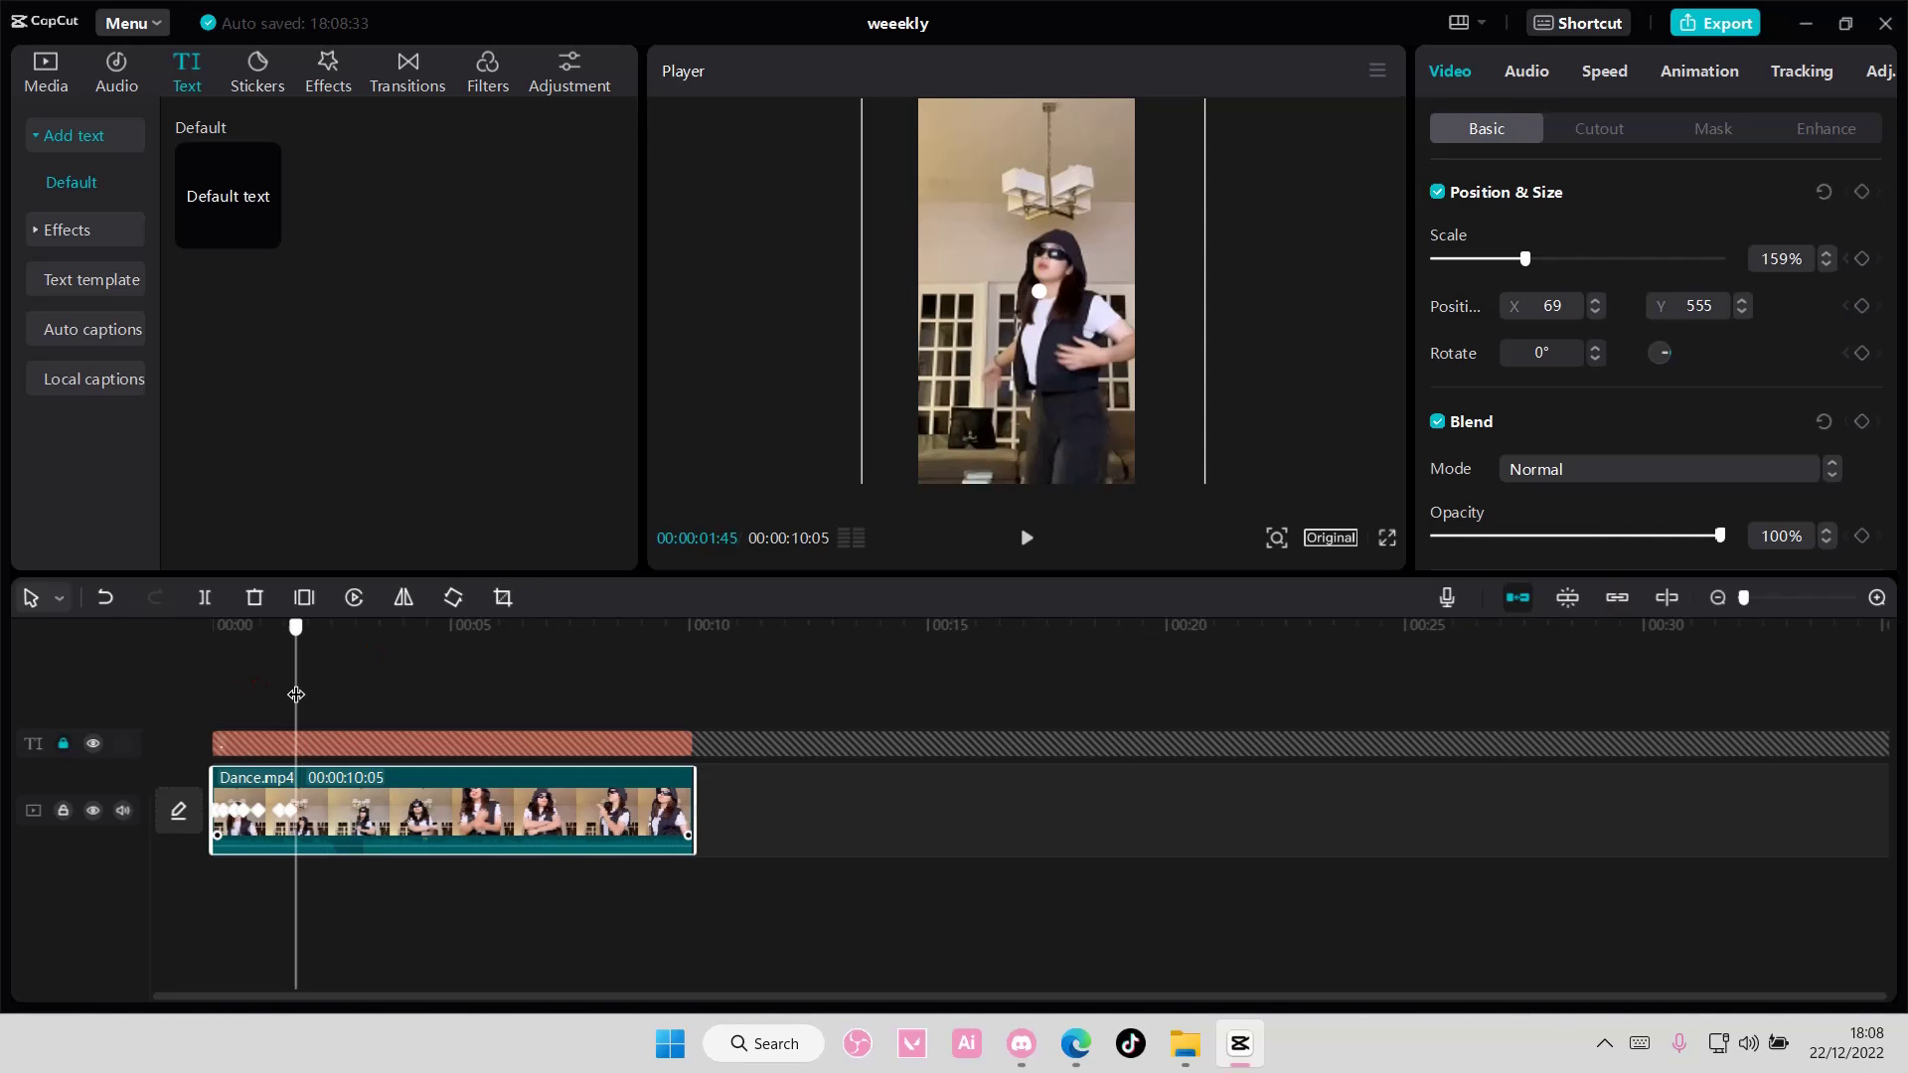
{"action": "left_click_drag", "start_coordinate": [992, 372], "coordinate": [984, 390]}
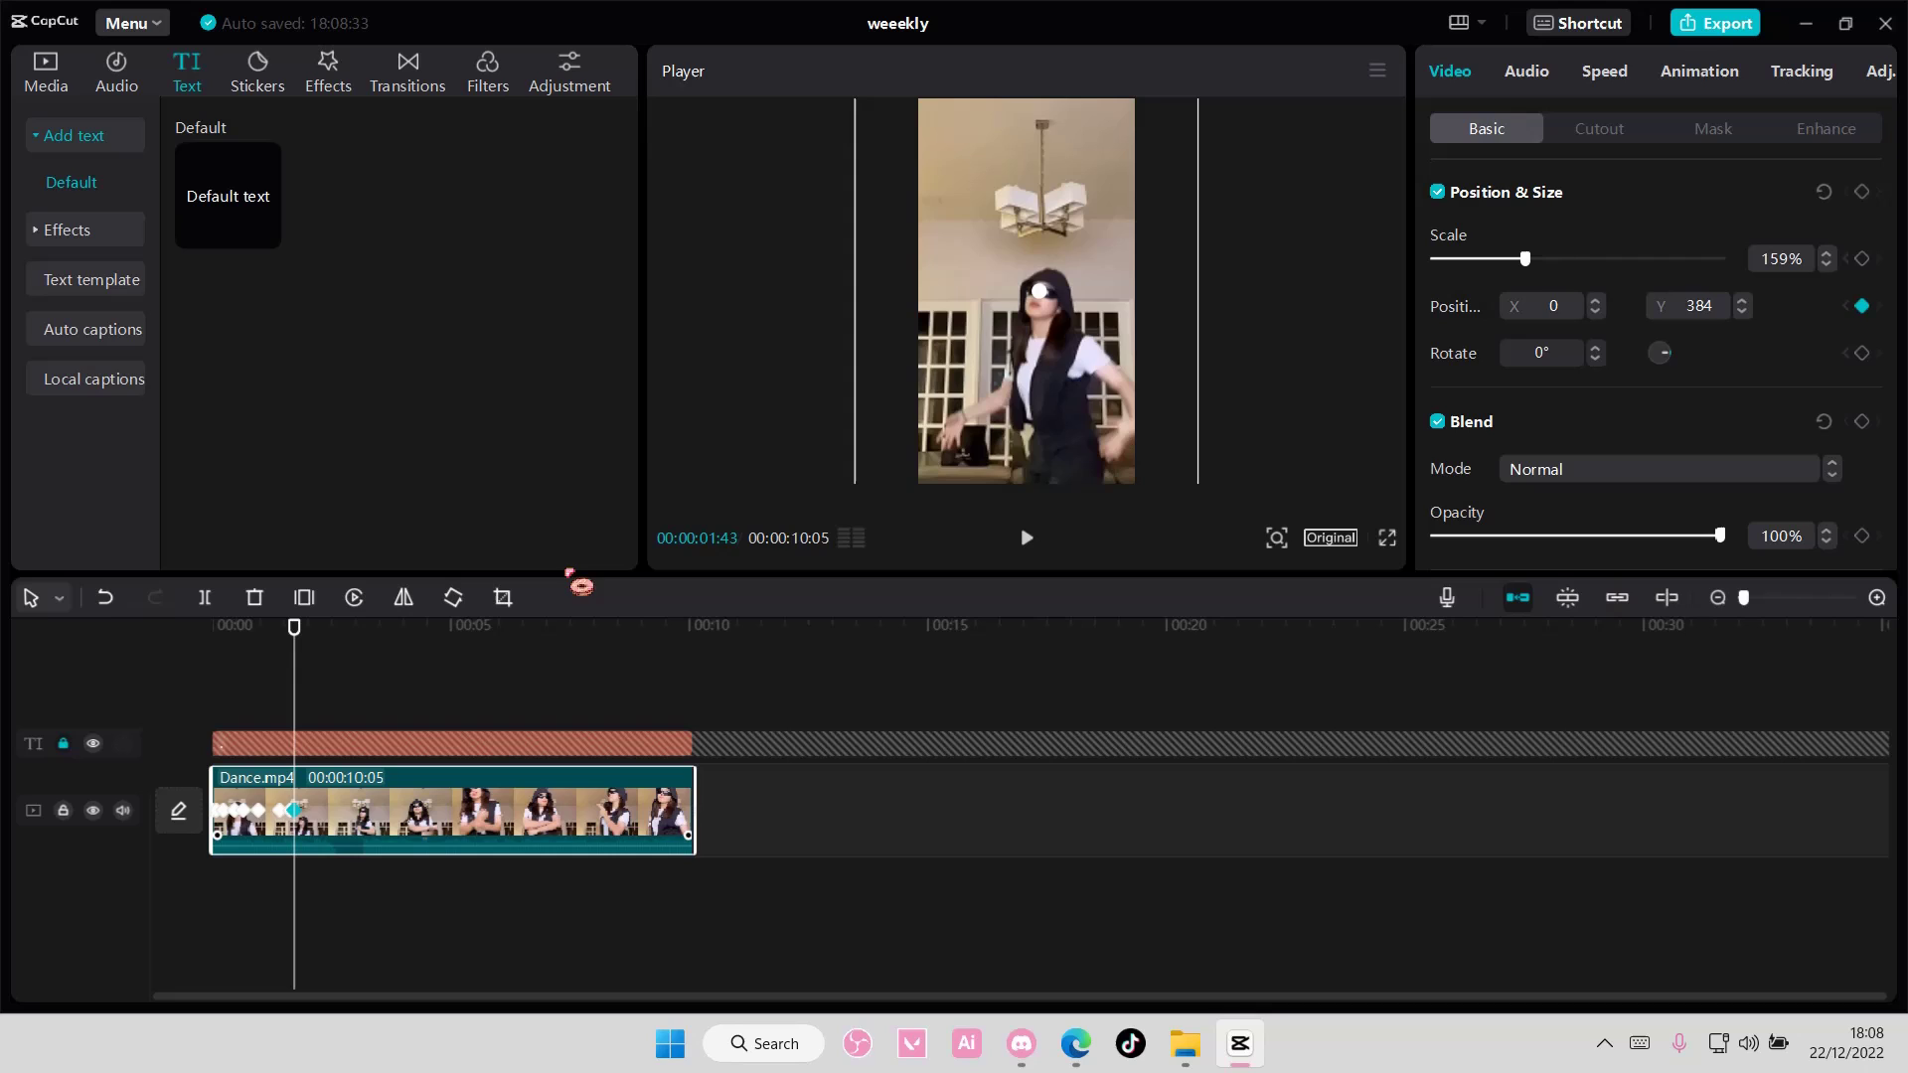
Step: Keyframe the dance clip's position at X 0, Y 152 at 00:00:01:57 and its scale at 139% at 00:00:02:20
{"action": "left_click_drag", "start_coordinate": [293, 671], "coordinate": [305, 672]}
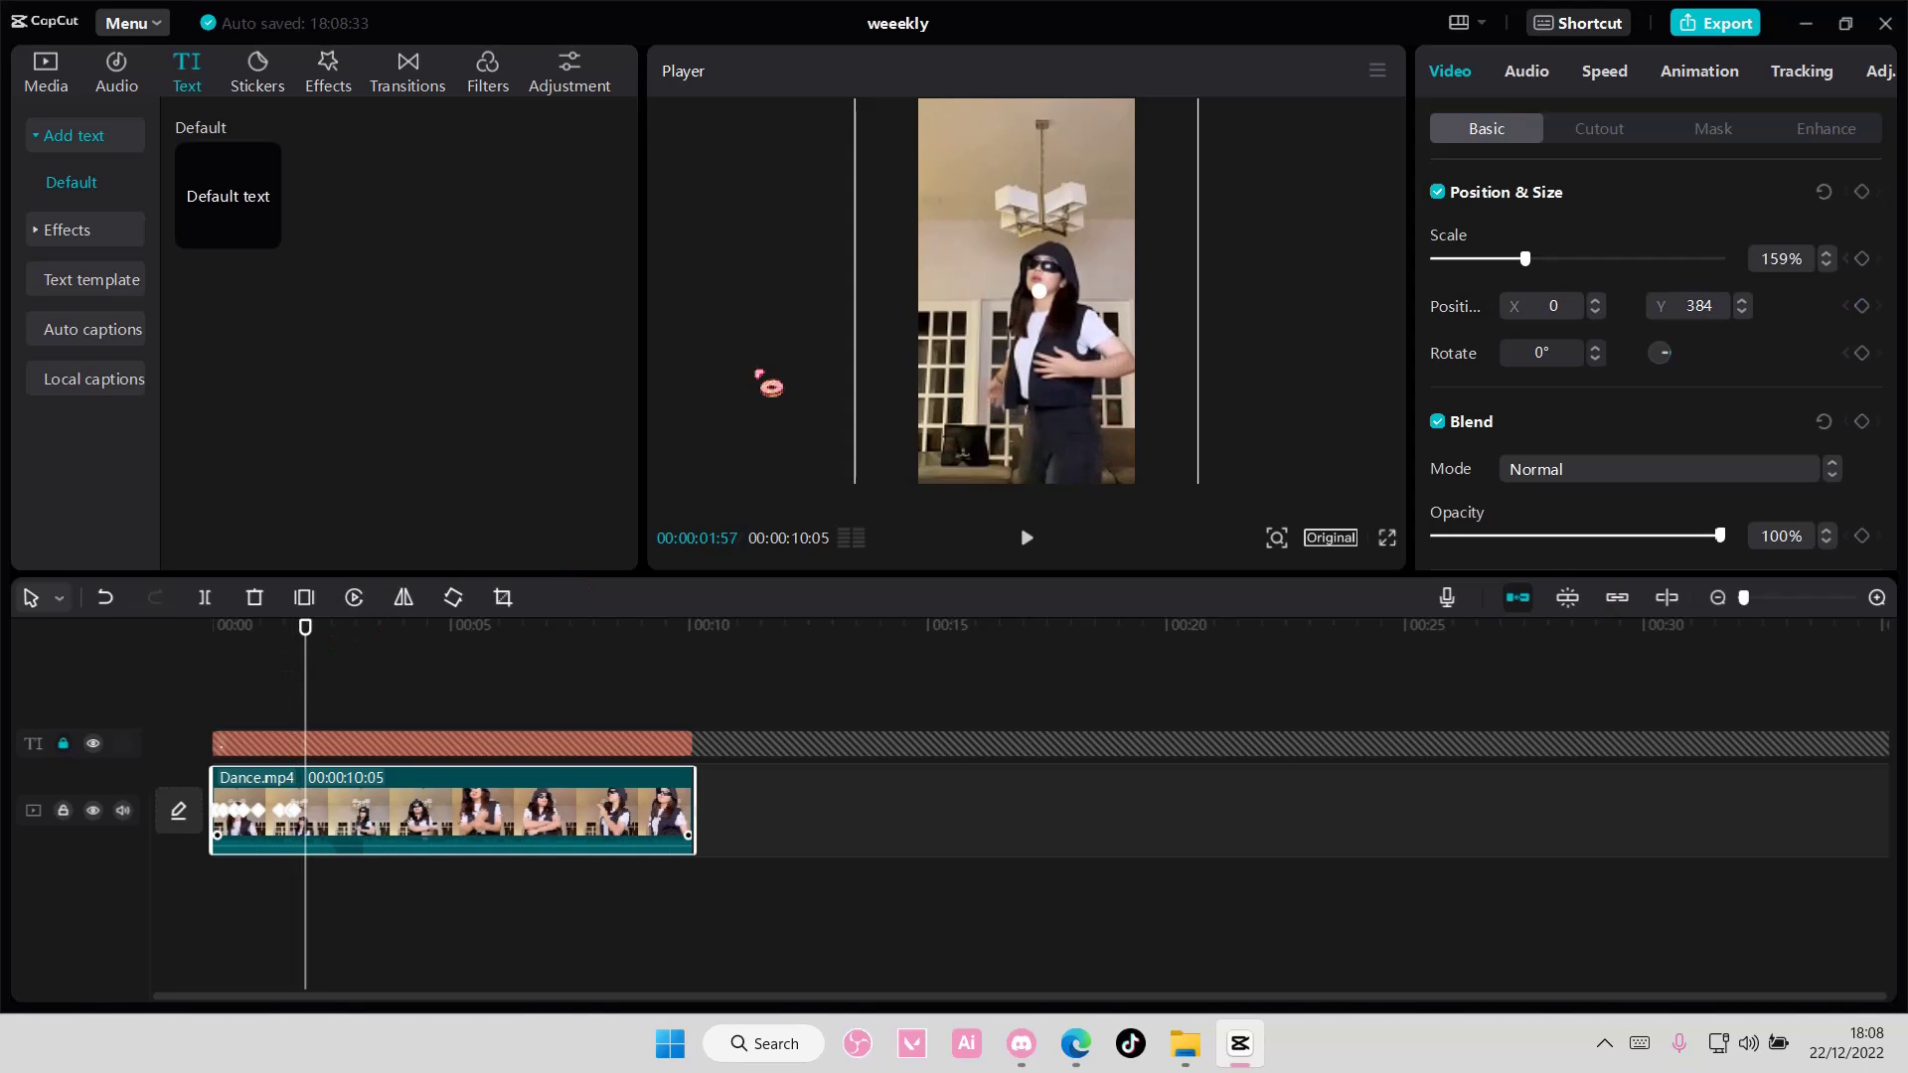
{"action": "left_click_drag", "start_coordinate": [1033, 350], "coordinate": [1033, 369]}
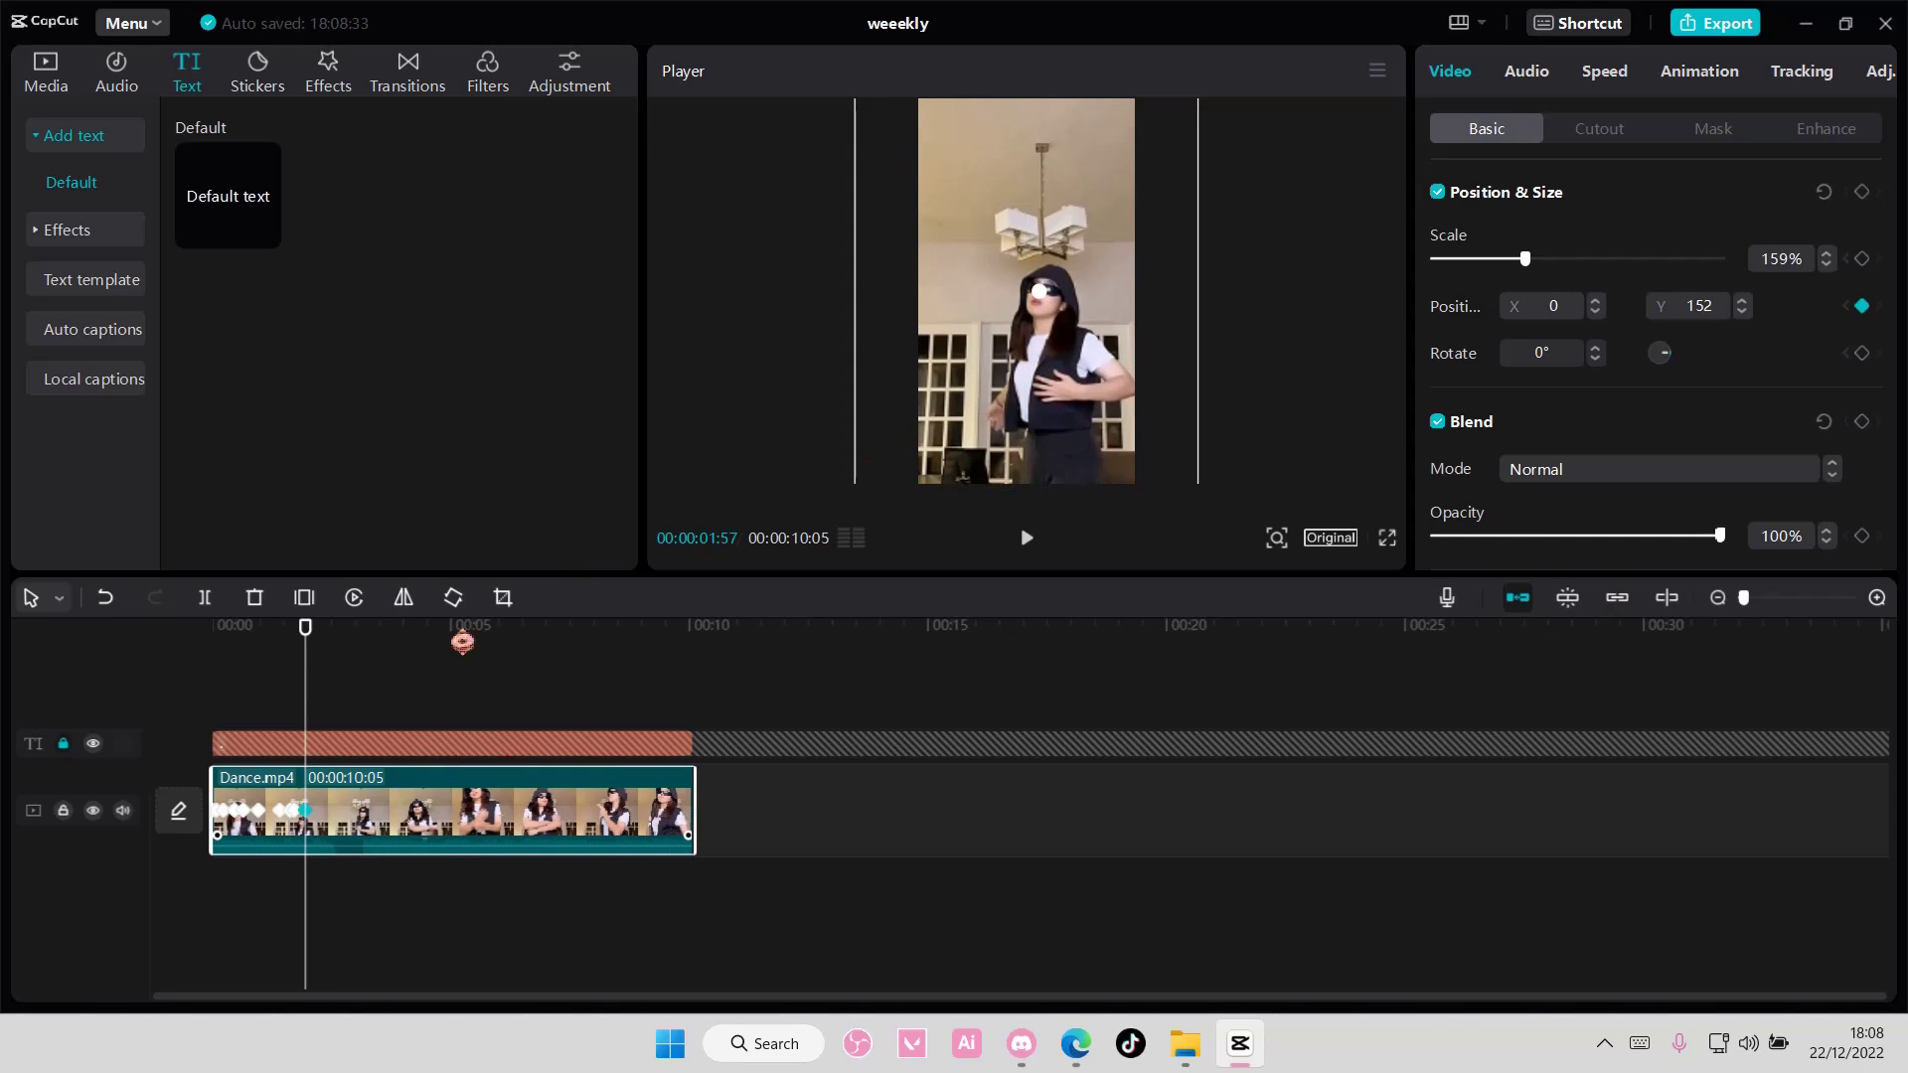
{"action": "left_click_drag", "start_coordinate": [309, 669], "coordinate": [324, 670]}
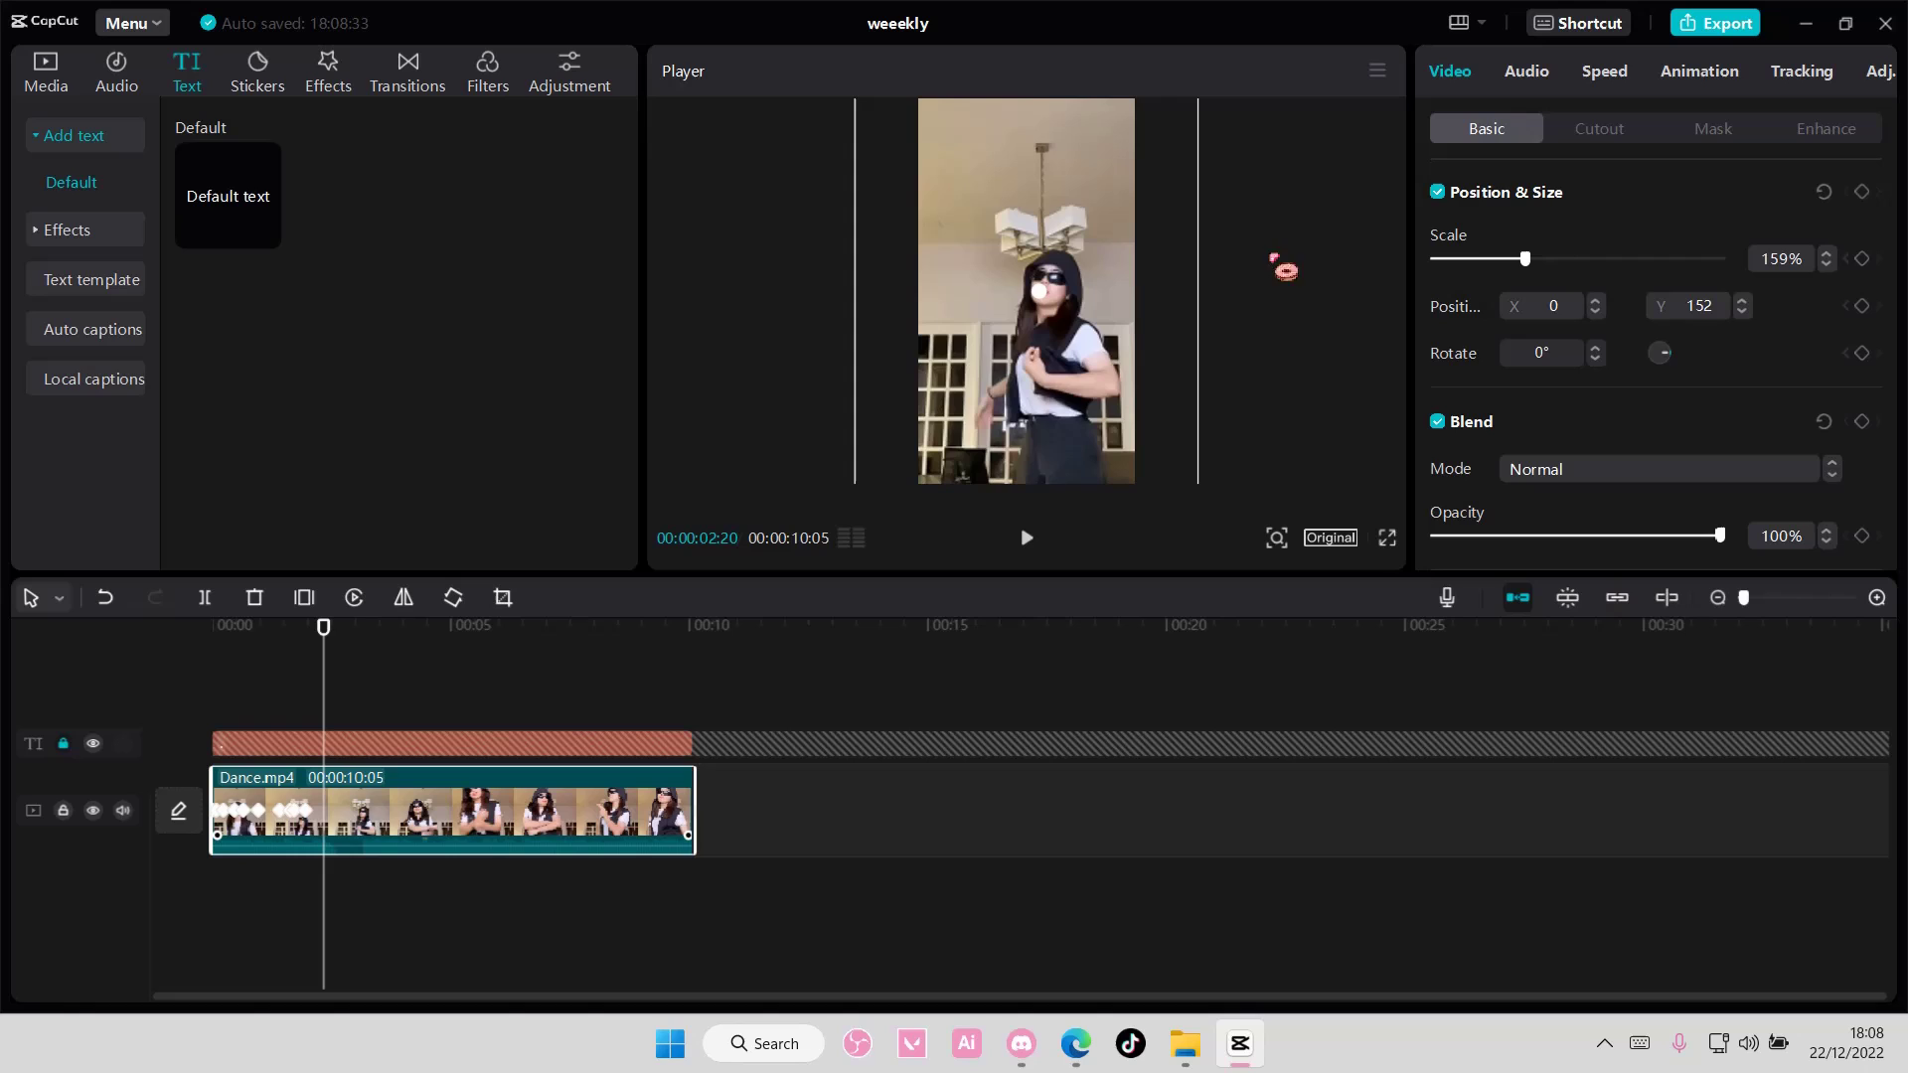
{"action": "left_click_drag", "start_coordinate": [1510, 265], "coordinate": [1514, 260]}
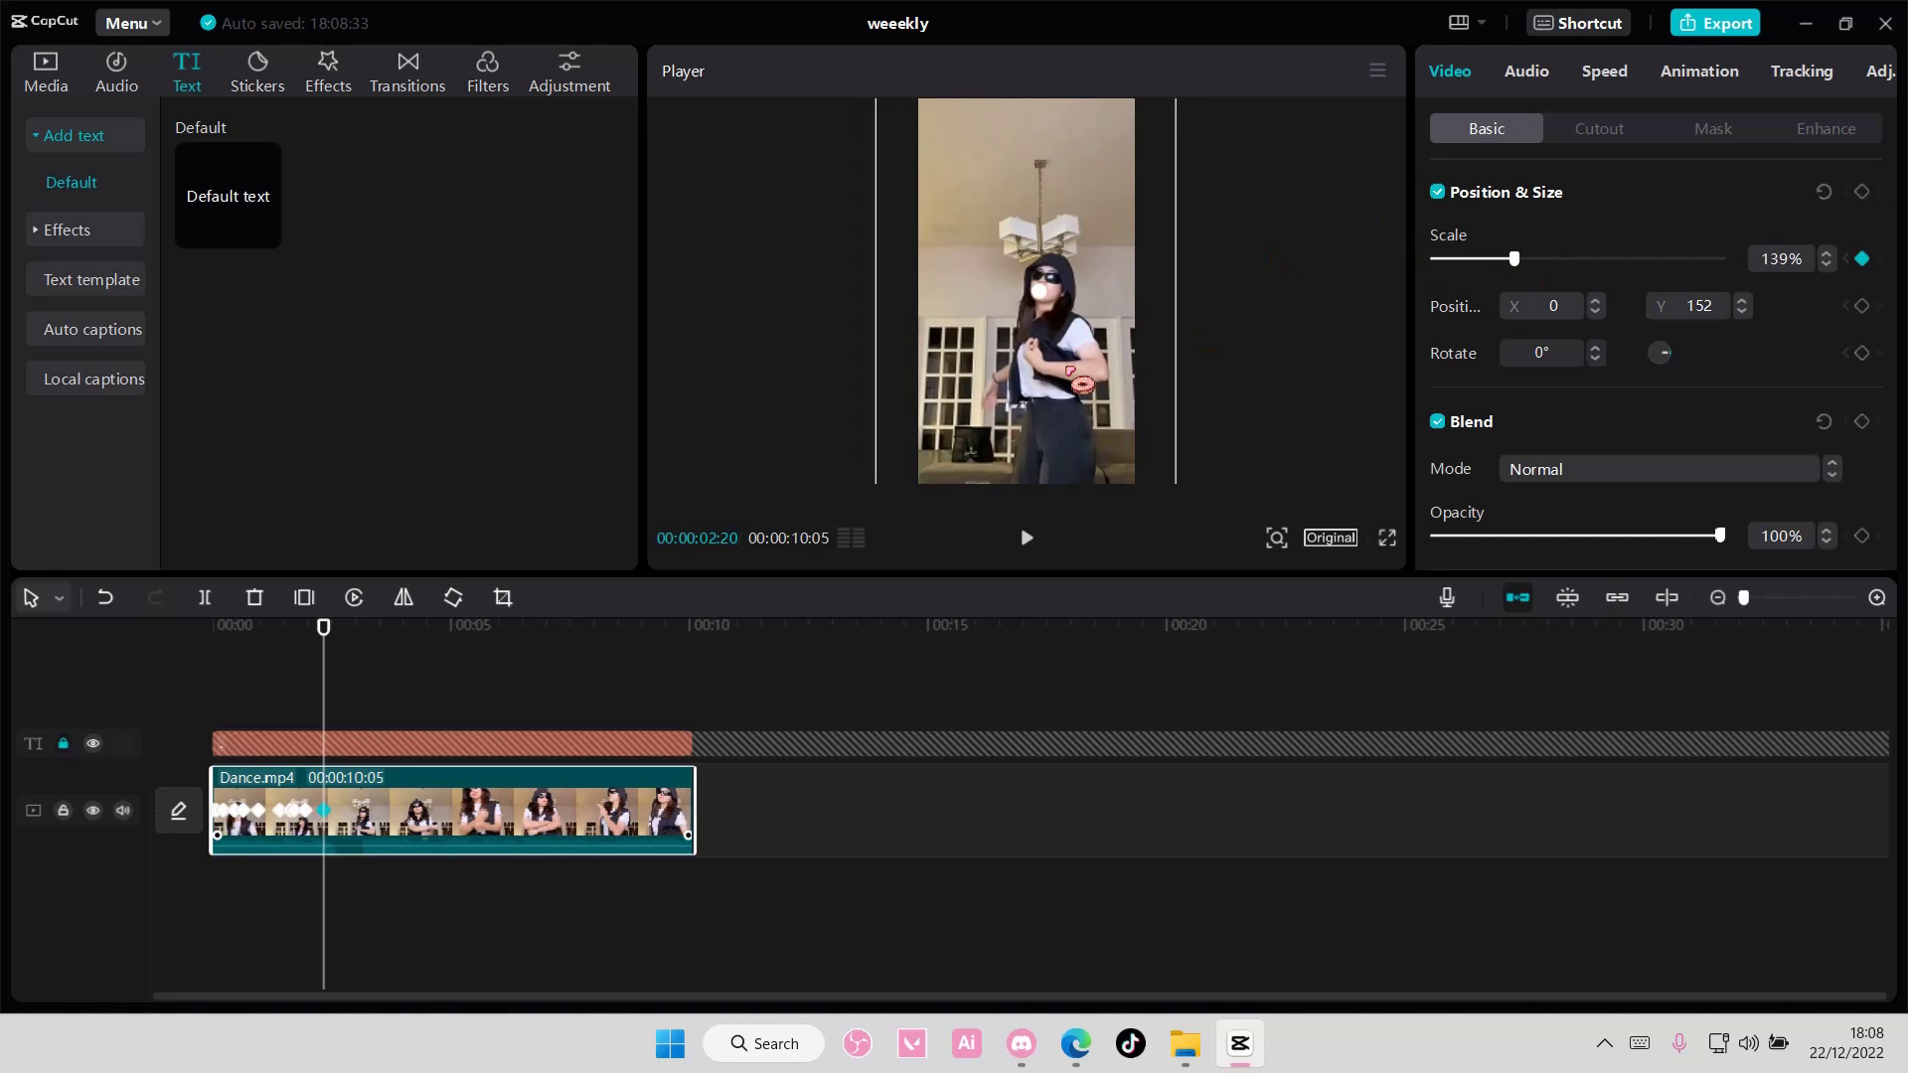
Step: Keyframe the dance clip's position at X -66, Y 0 shortly before the 3-second mark and X 0, Y 85 at 00:00:03:05
{"action": "left_click_drag", "start_coordinate": [324, 664], "coordinate": [345, 664]}
{"action": "left_click_drag", "start_coordinate": [1082, 370], "coordinate": [1075, 370]}
{"action": "left_click_drag", "start_coordinate": [347, 656], "coordinate": [360, 656]}
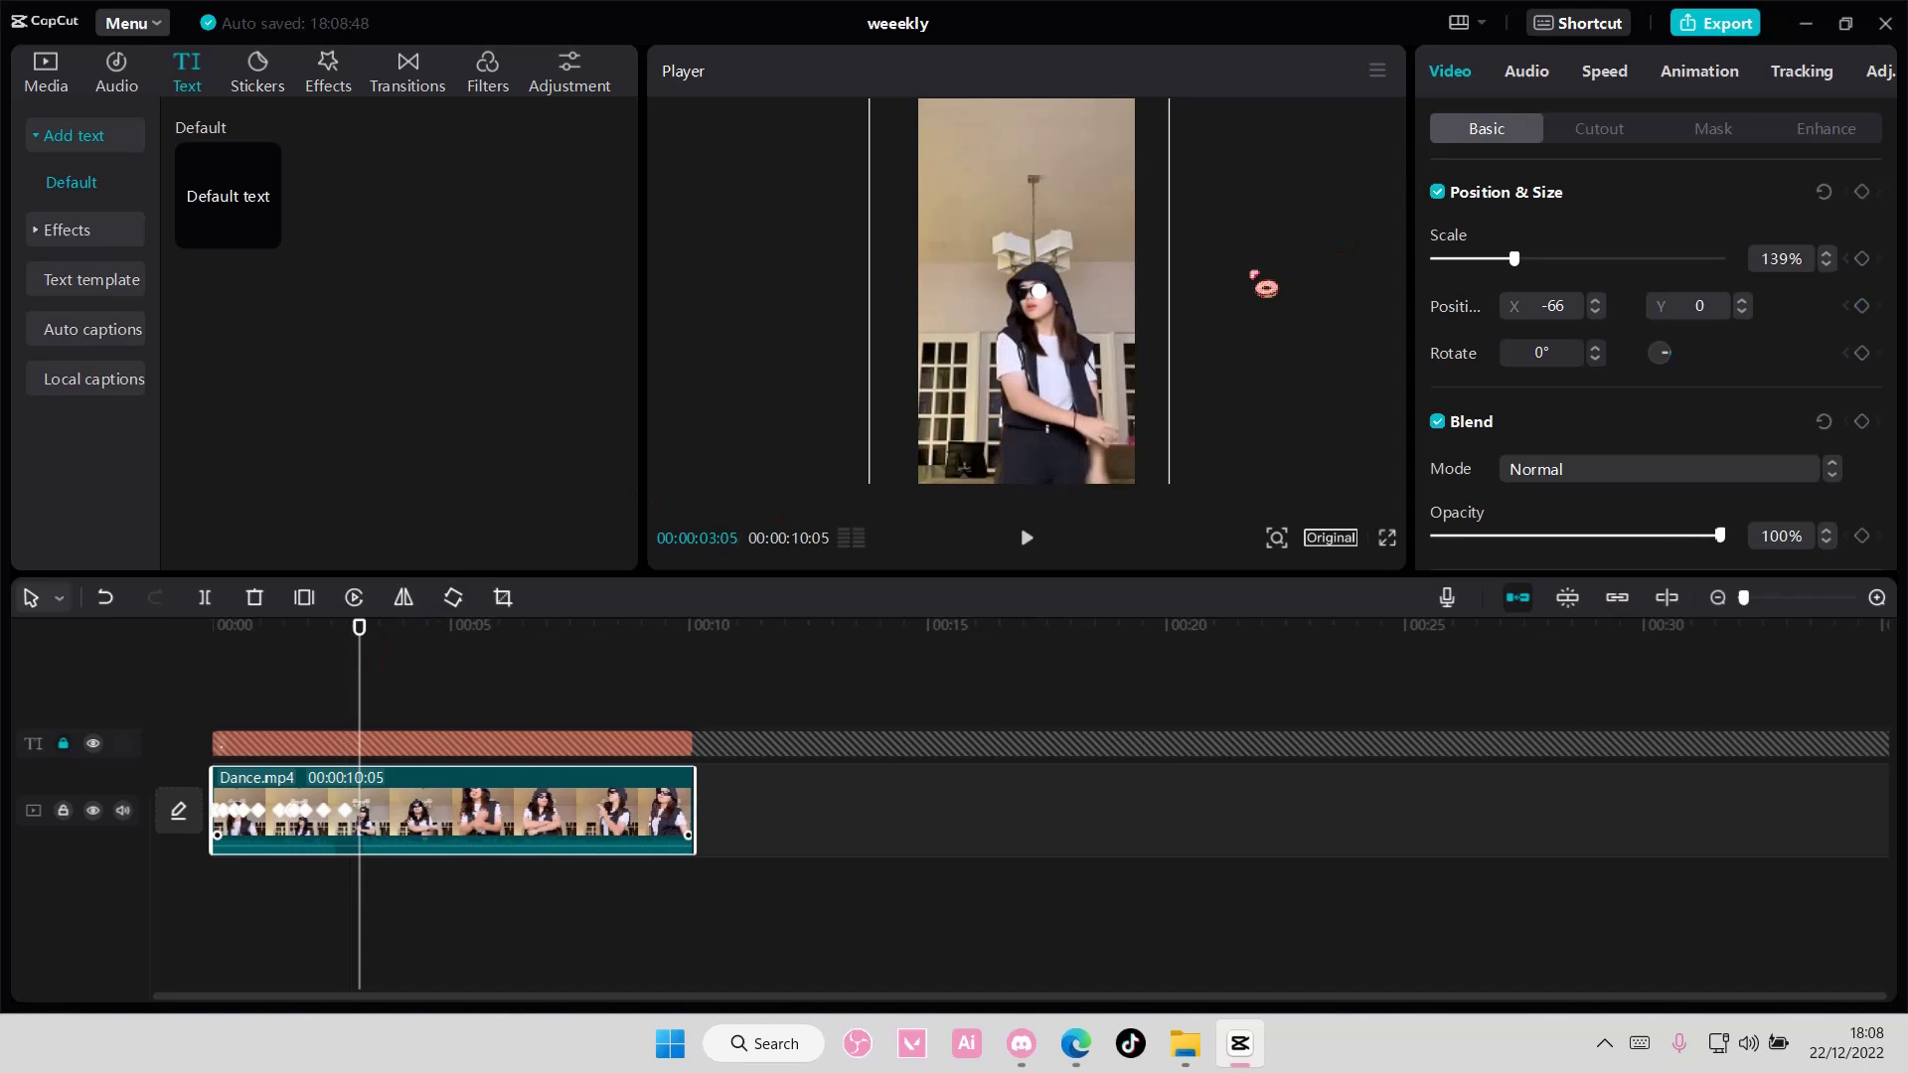
{"action": "left_click_drag", "start_coordinate": [1079, 376], "coordinate": [1086, 367]}
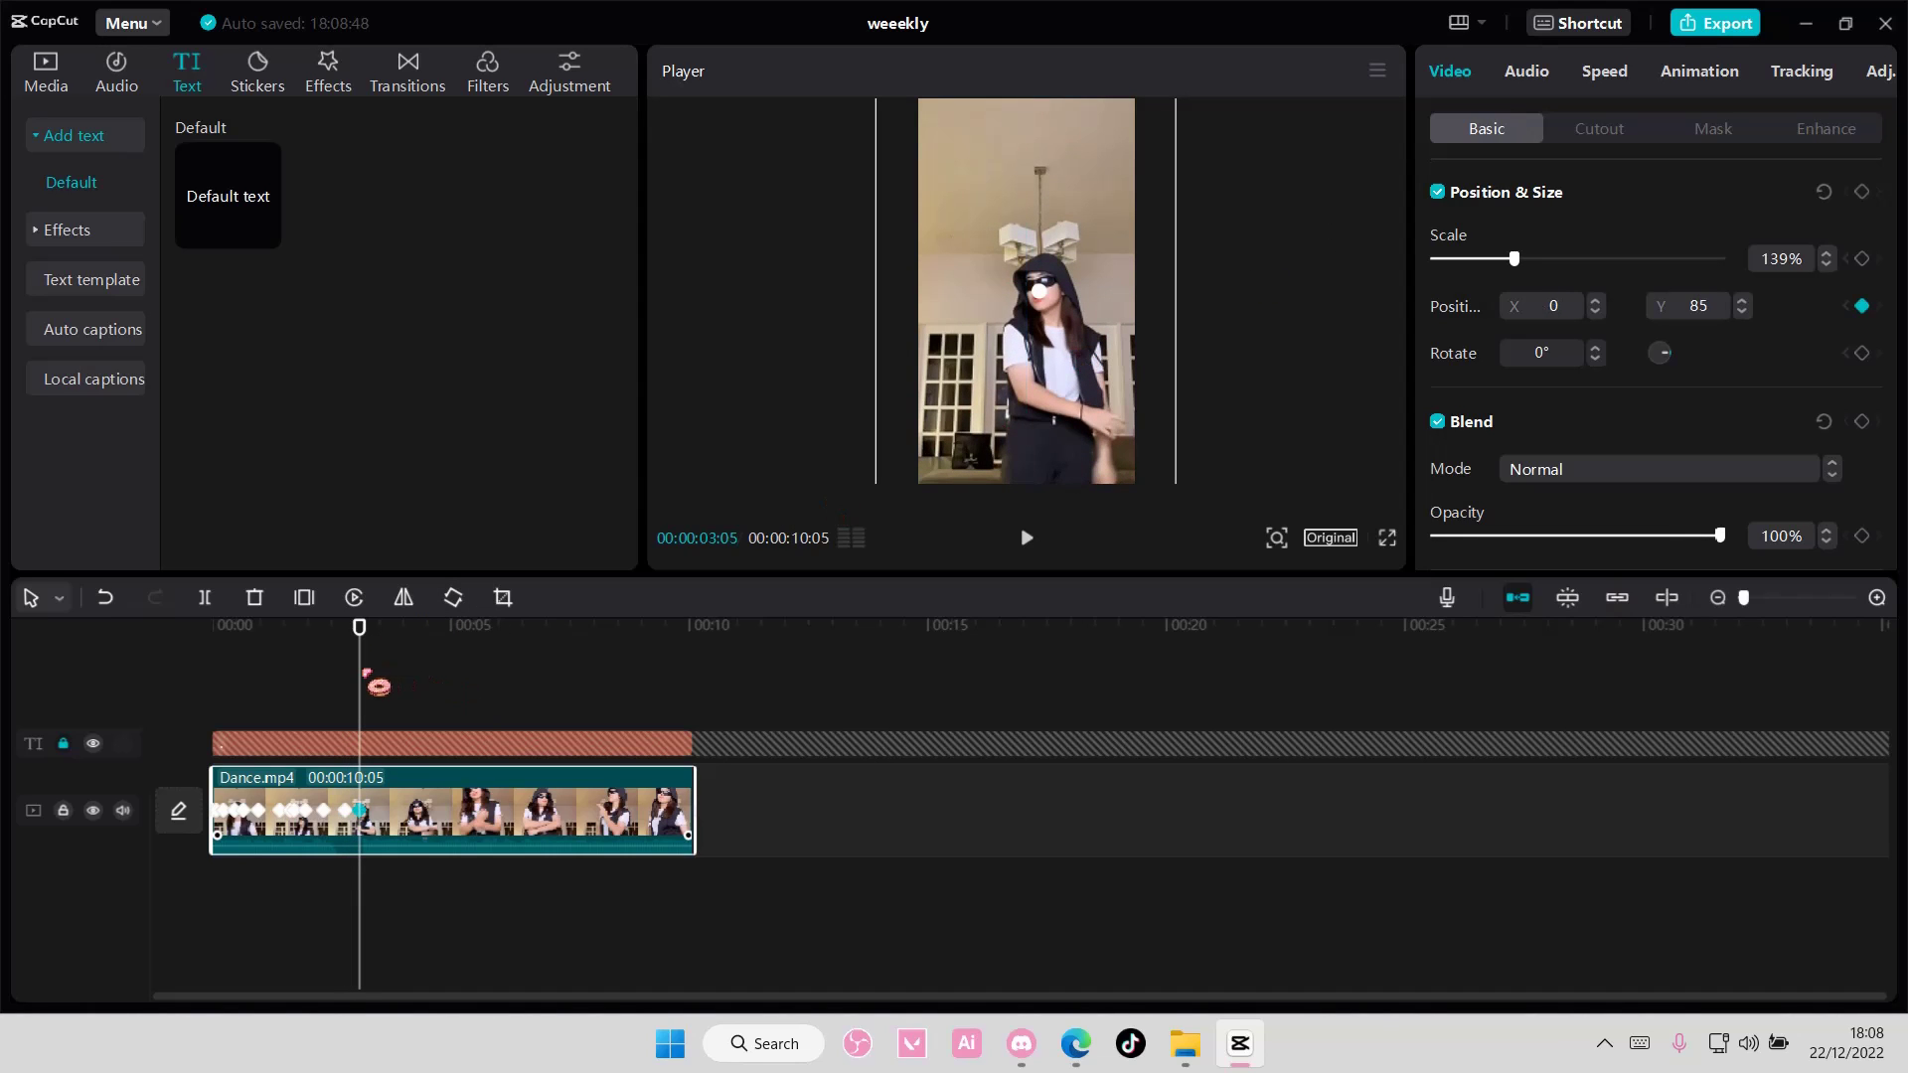
Step: At 00:00:03:24, keyframe the dance clip's scale at 128% and its position at X 113, Y 0
{"action": "left_click_drag", "start_coordinate": [365, 676], "coordinate": [374, 684]}
{"action": "left_click_drag", "start_coordinate": [1048, 362], "coordinate": [1057, 380]}
{"action": "left_click_drag", "start_coordinate": [1520, 259], "coordinate": [1509, 259]}
{"action": "left_click_drag", "start_coordinate": [1038, 290], "coordinate": [1038, 291]}
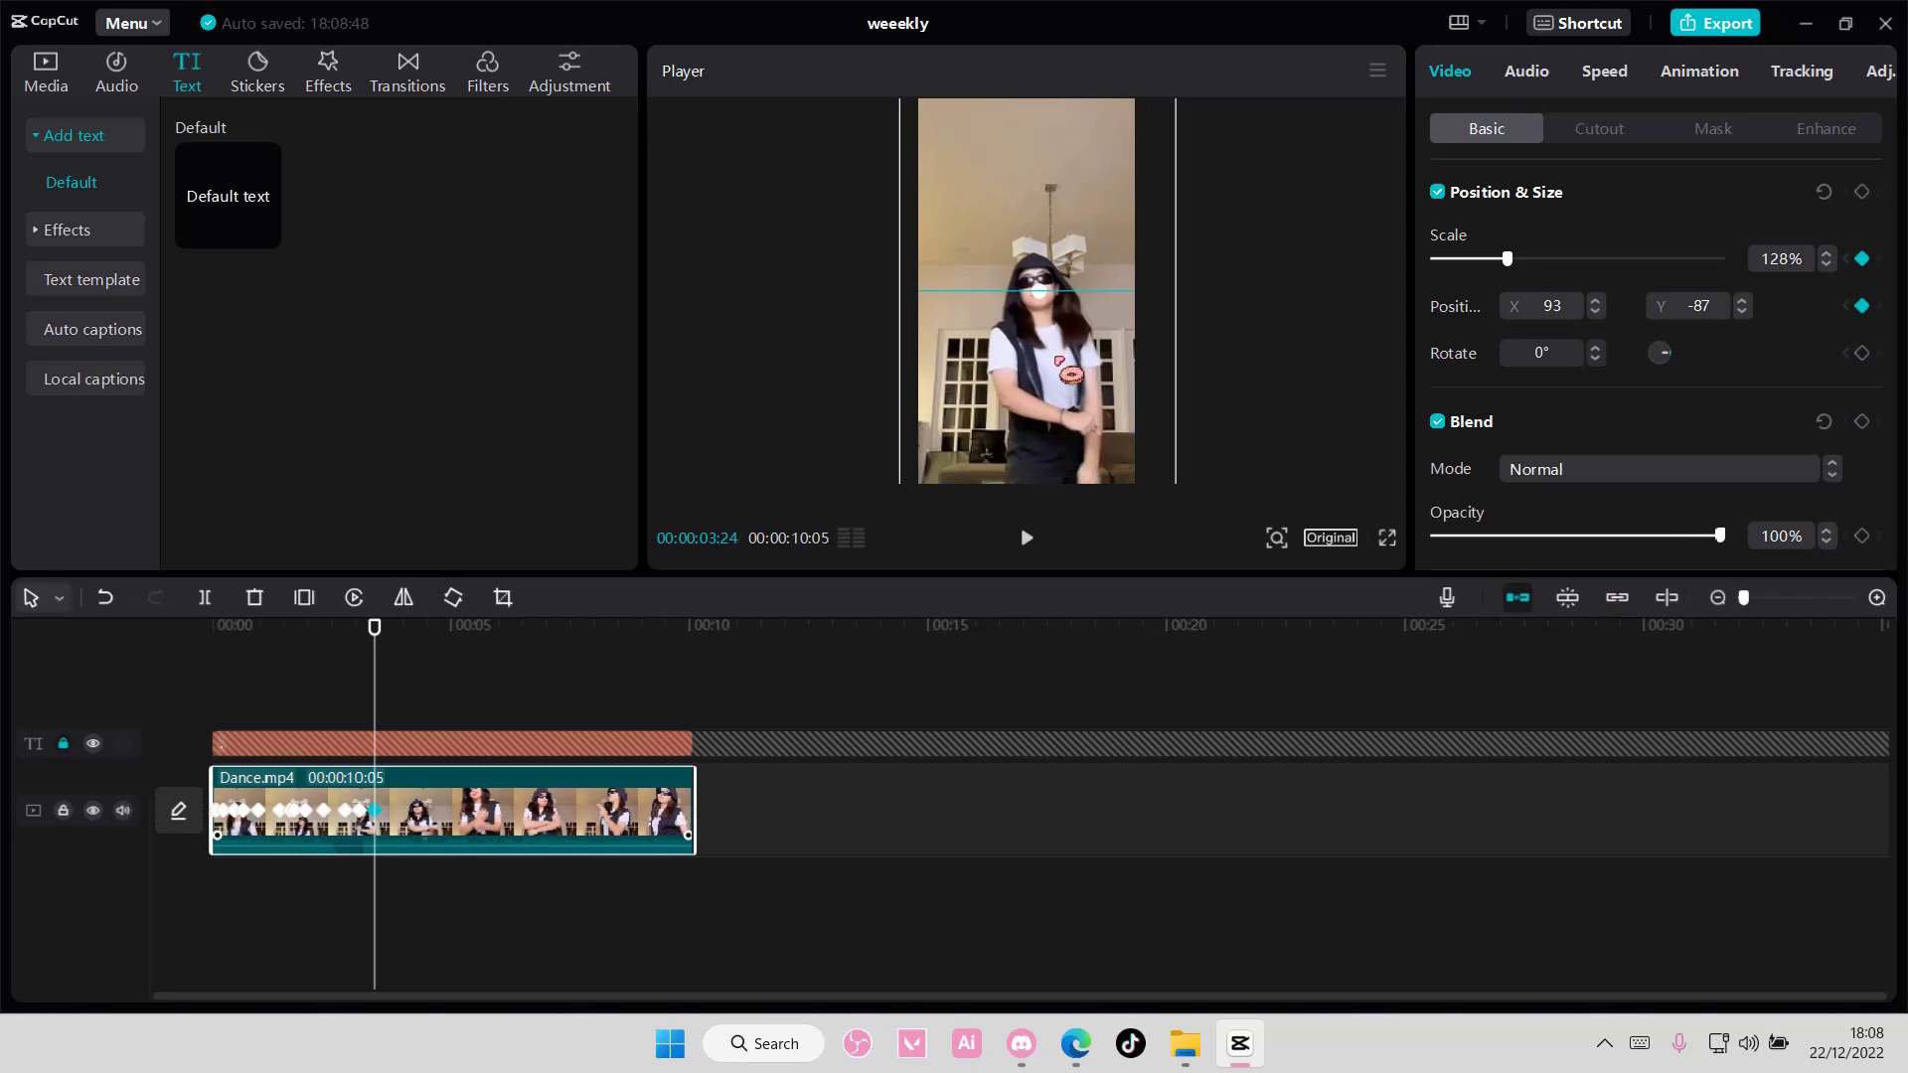
{"action": "left_click_drag", "start_coordinate": [1056, 357], "coordinate": [1055, 358]}
Step: Align the face with the dot using position keyframes of X 232, Y -172 at 00:00:03:37 and X 182, Y -106 at 00:00:03:55
{"action": "left_click_drag", "start_coordinate": [368, 673], "coordinate": [385, 684]}
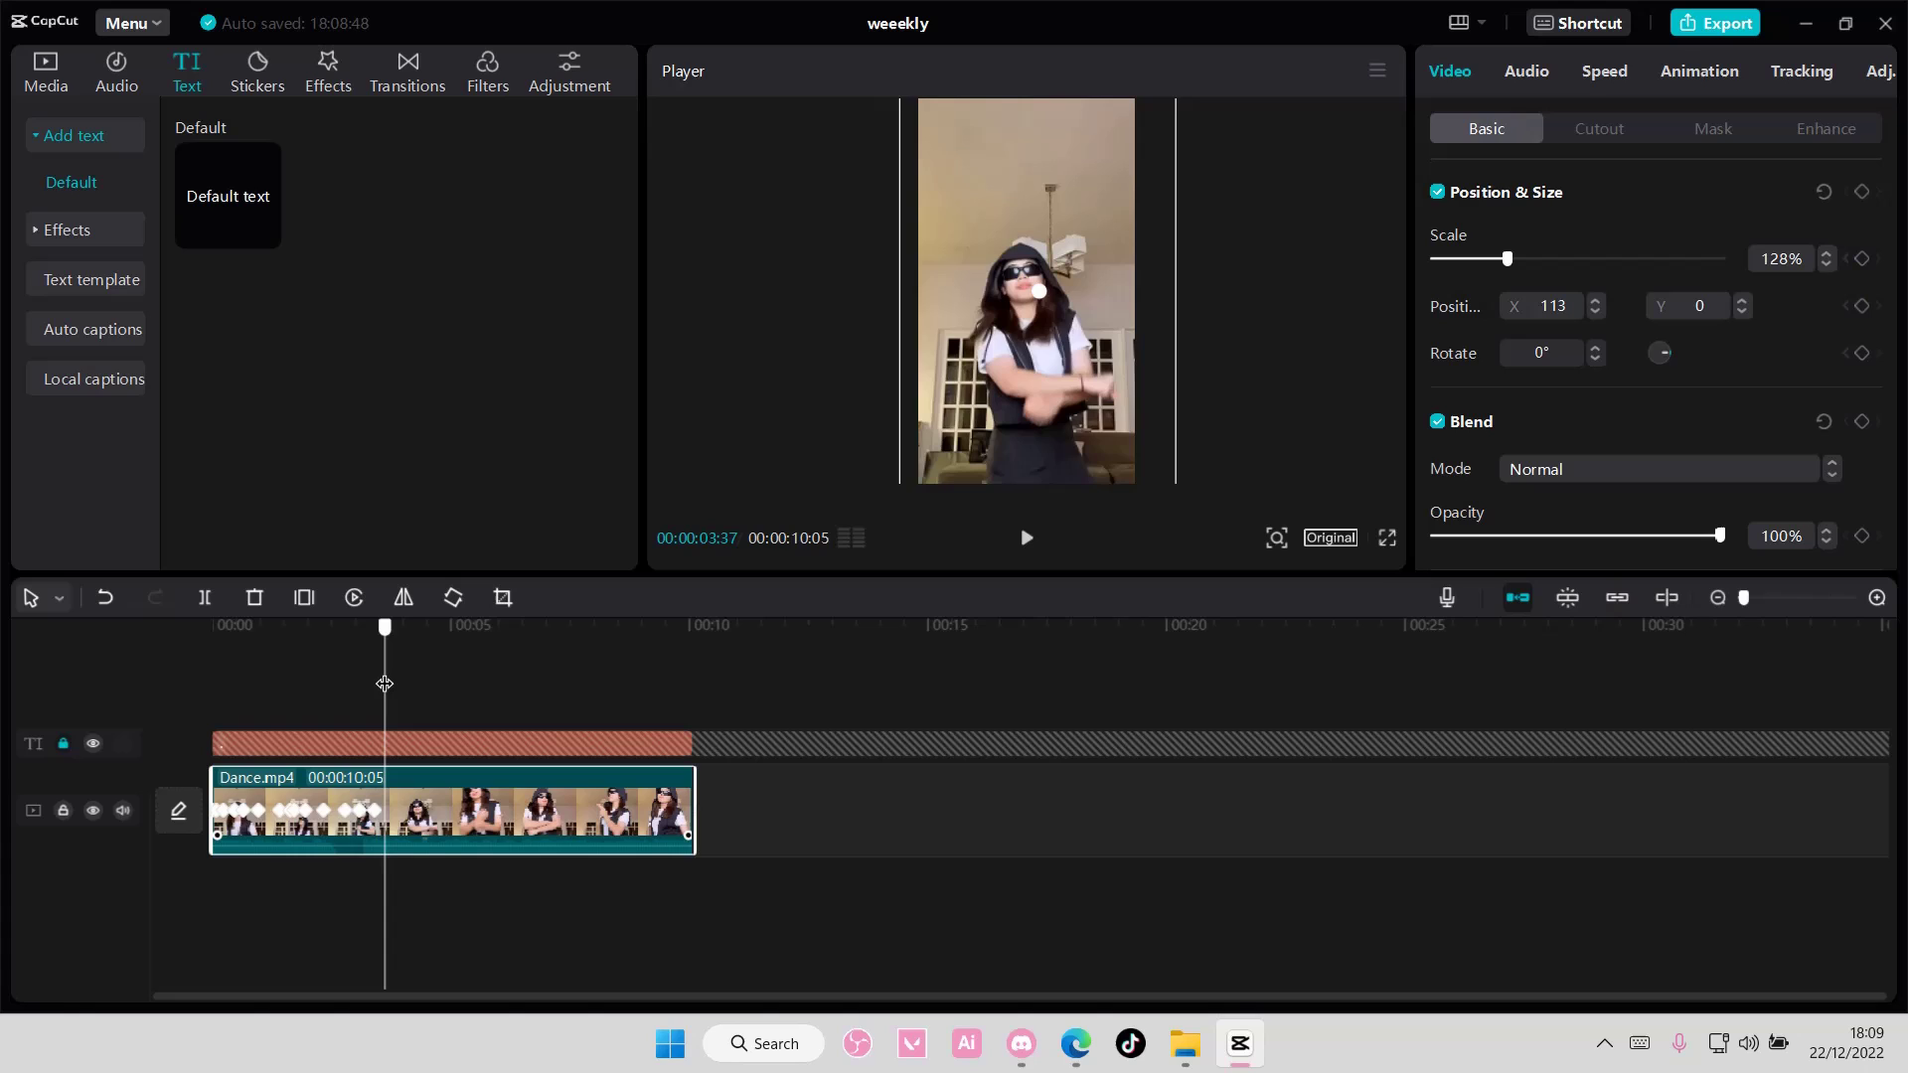
{"action": "left_click_drag", "start_coordinate": [1050, 335], "coordinate": [1062, 352]}
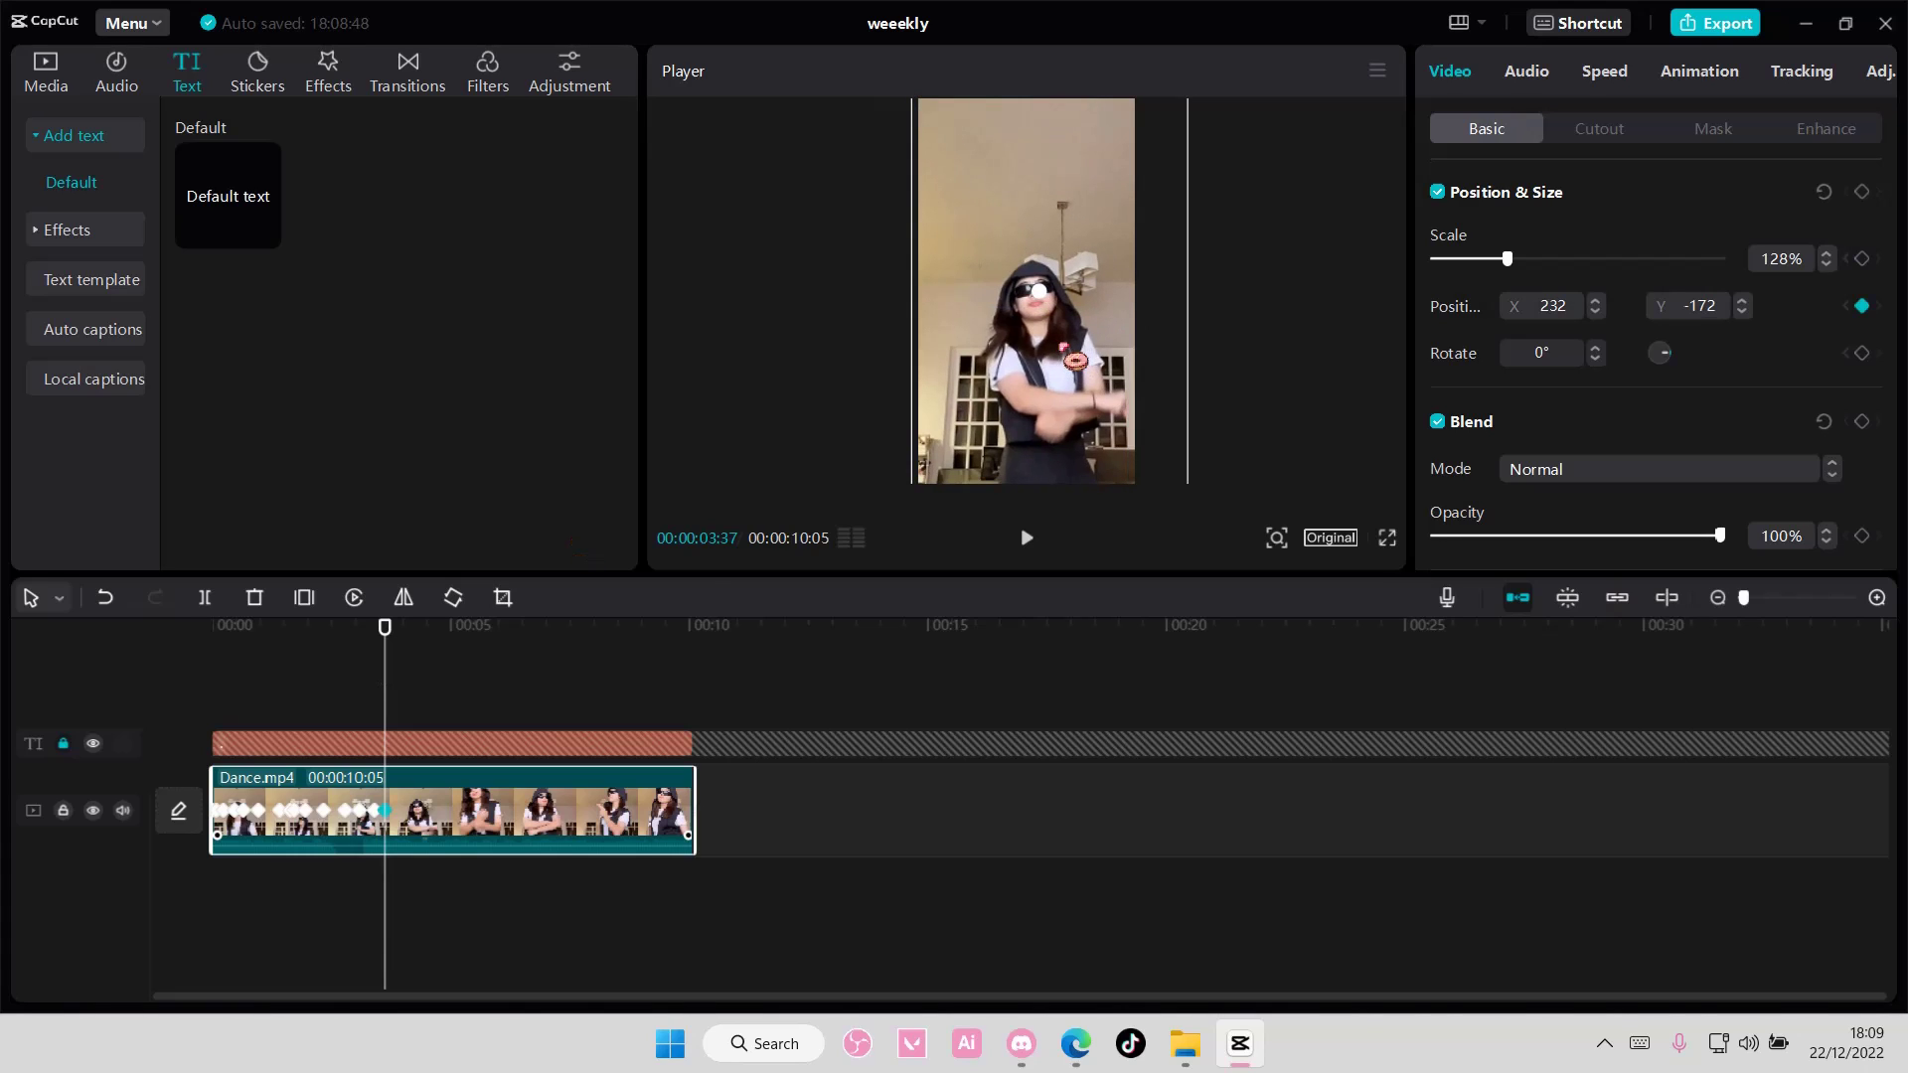
{"action": "left_click_drag", "start_coordinate": [385, 708], "coordinate": [399, 709]}
{"action": "left_click_drag", "start_coordinate": [1049, 328], "coordinate": [1044, 321]}
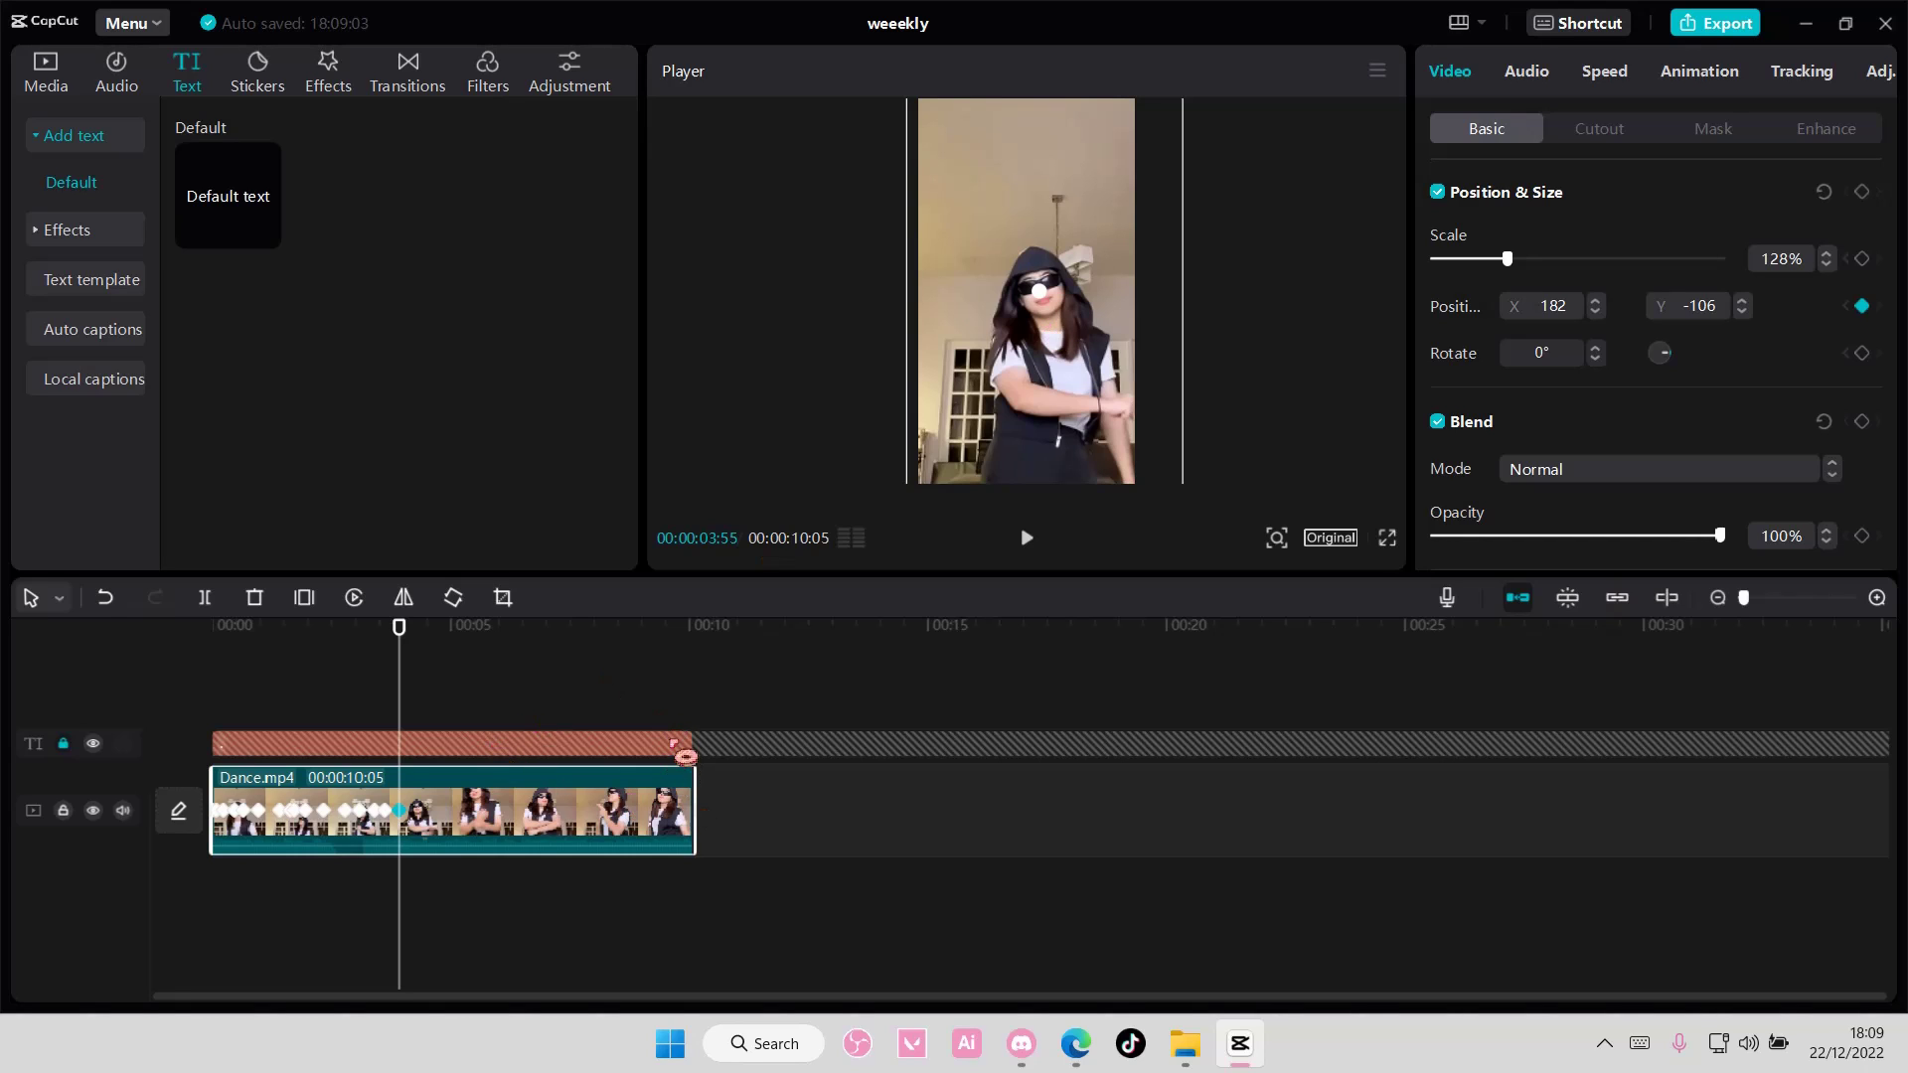
Step: Unlock the text track and delete the dot's text clip from the timeline
{"action": "left_click", "coordinate": [63, 743]}
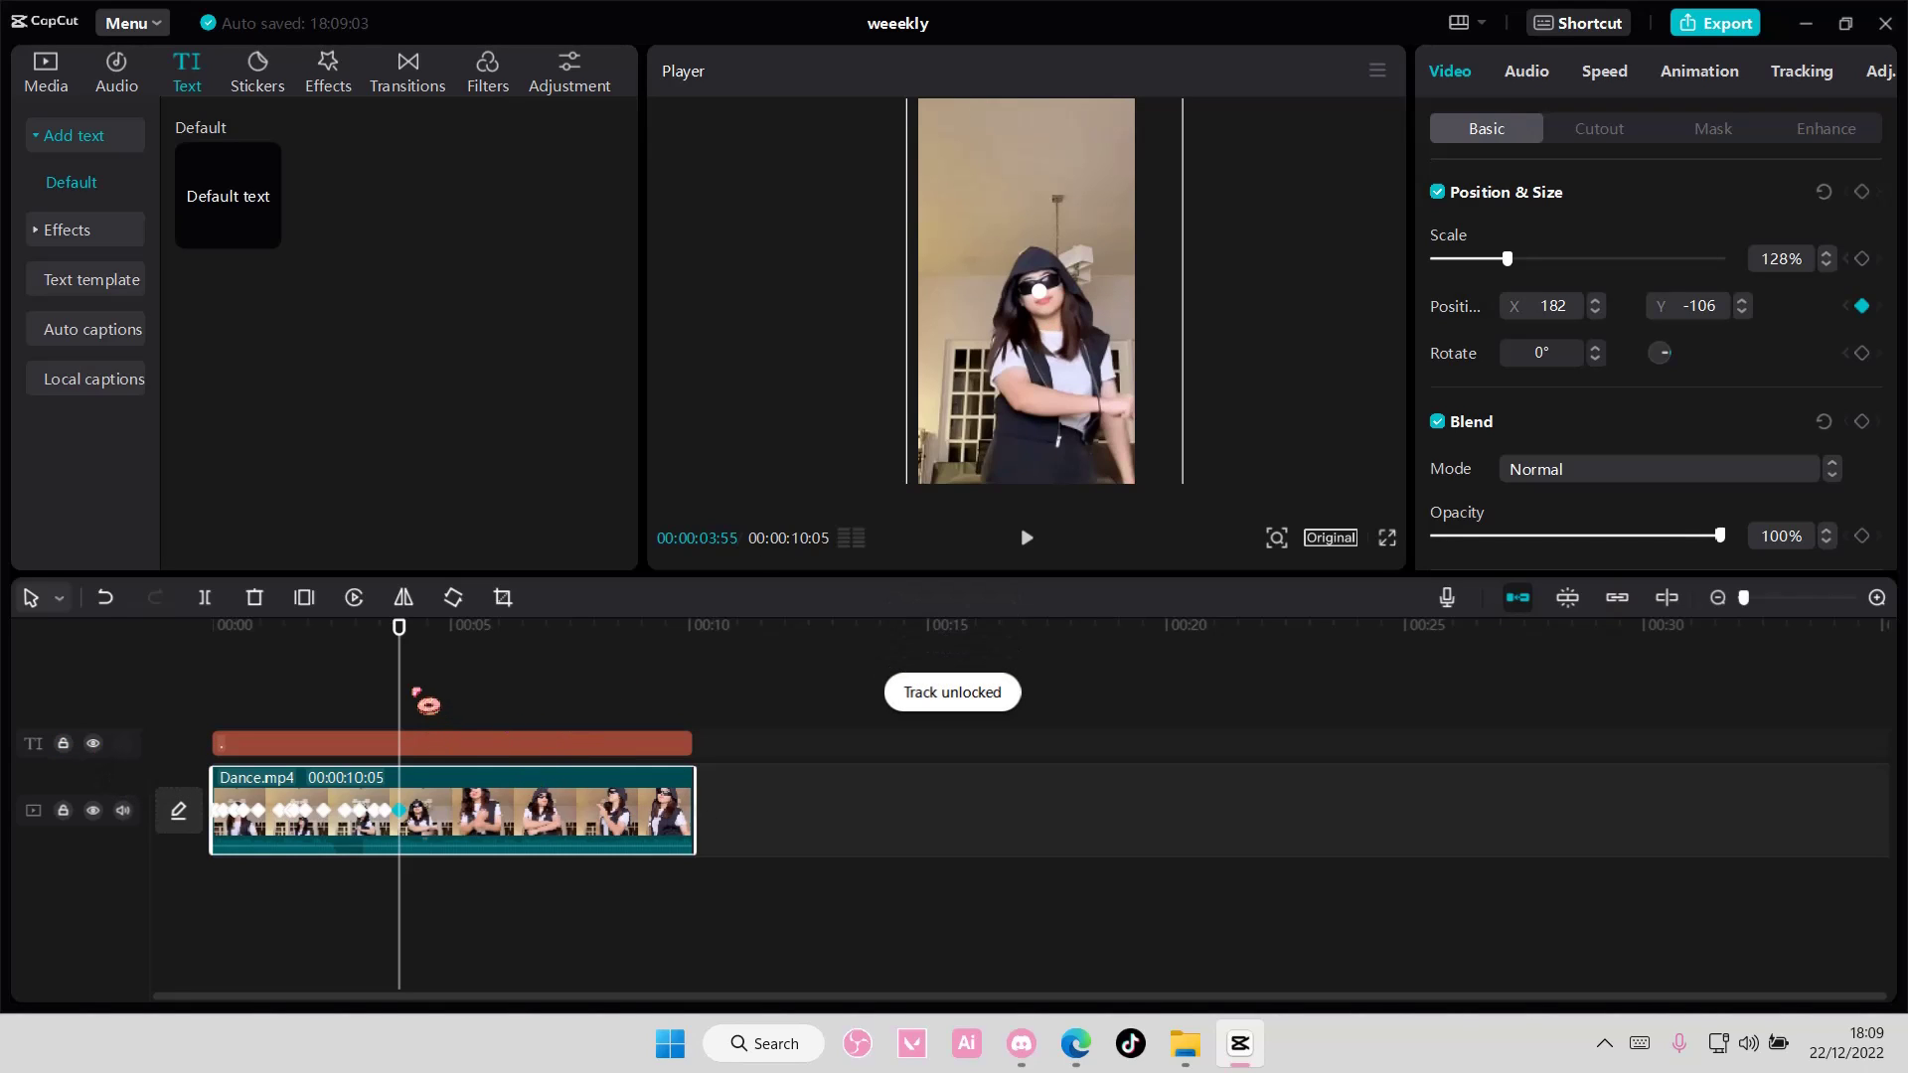
{"action": "left_click", "coordinate": [454, 683]}
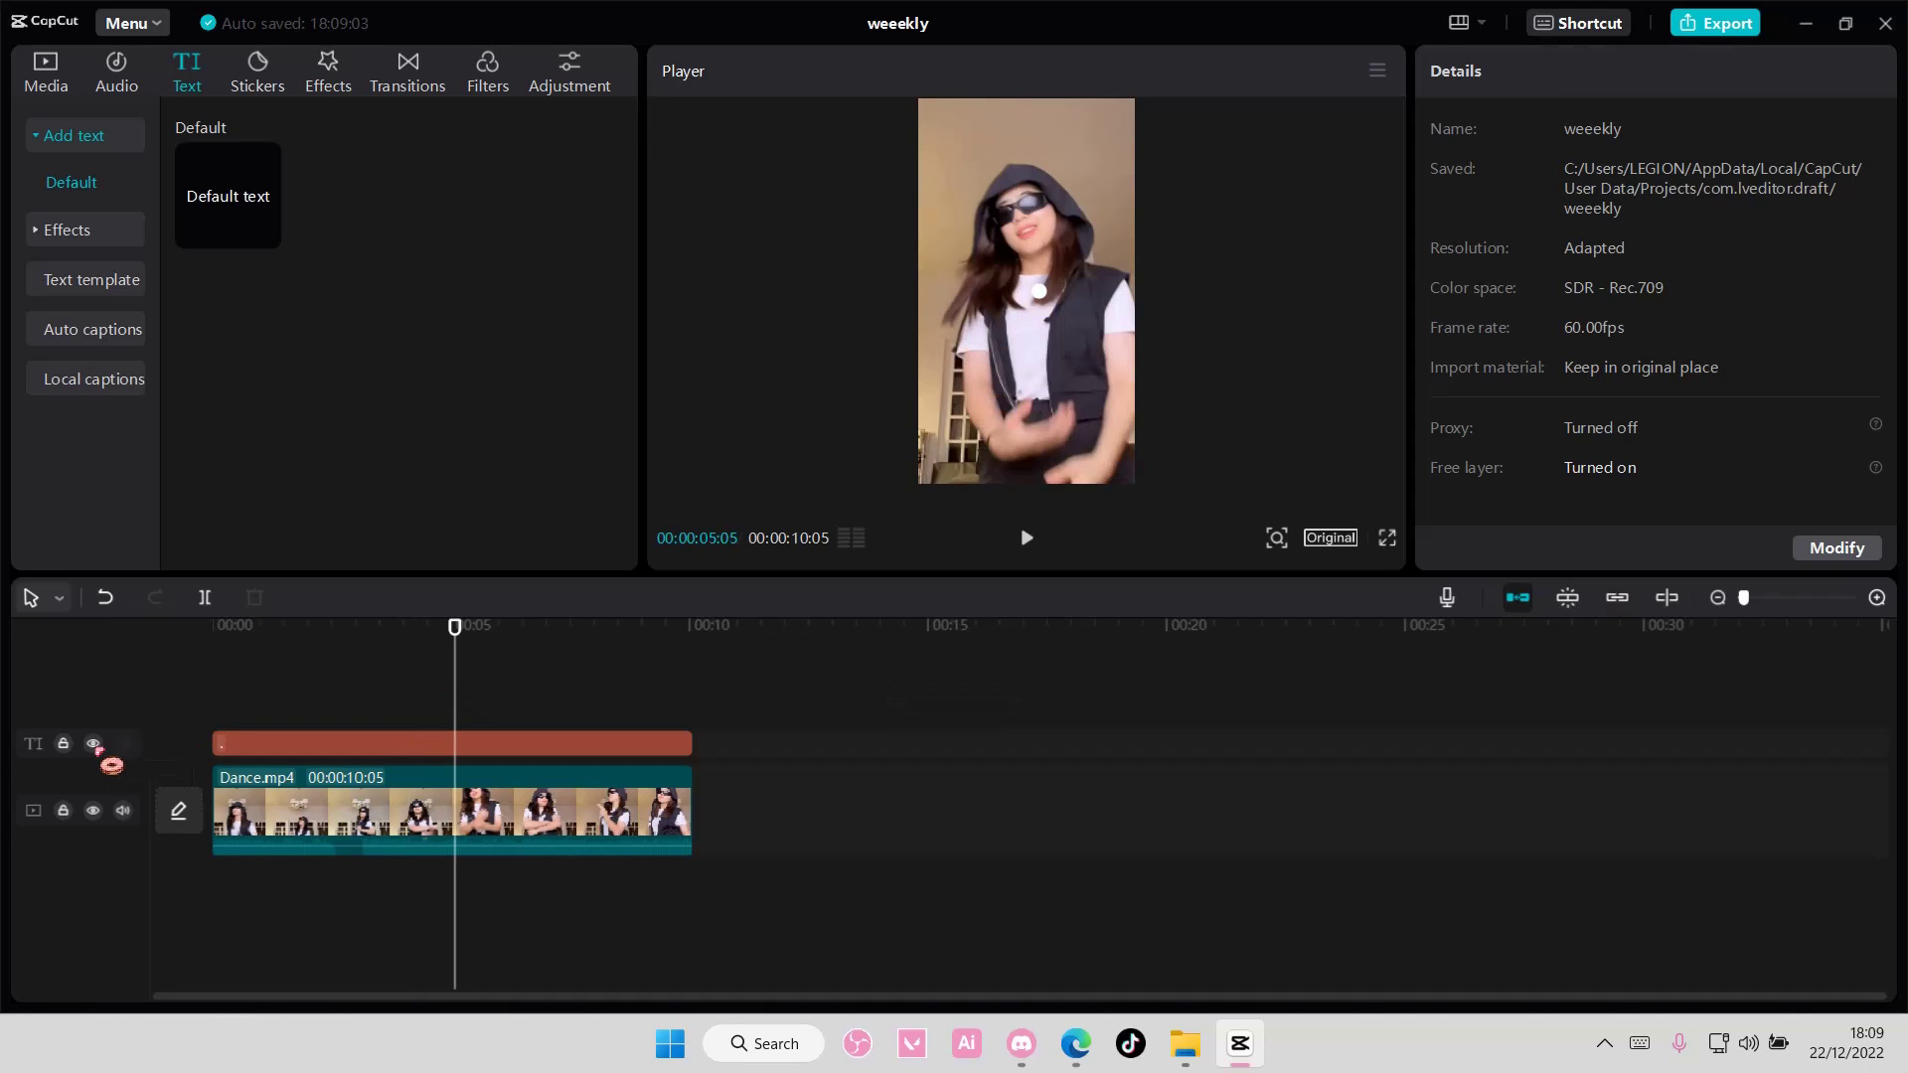
{"action": "left_click", "coordinate": [256, 745]}
{"action": "key", "text": "Delete"}
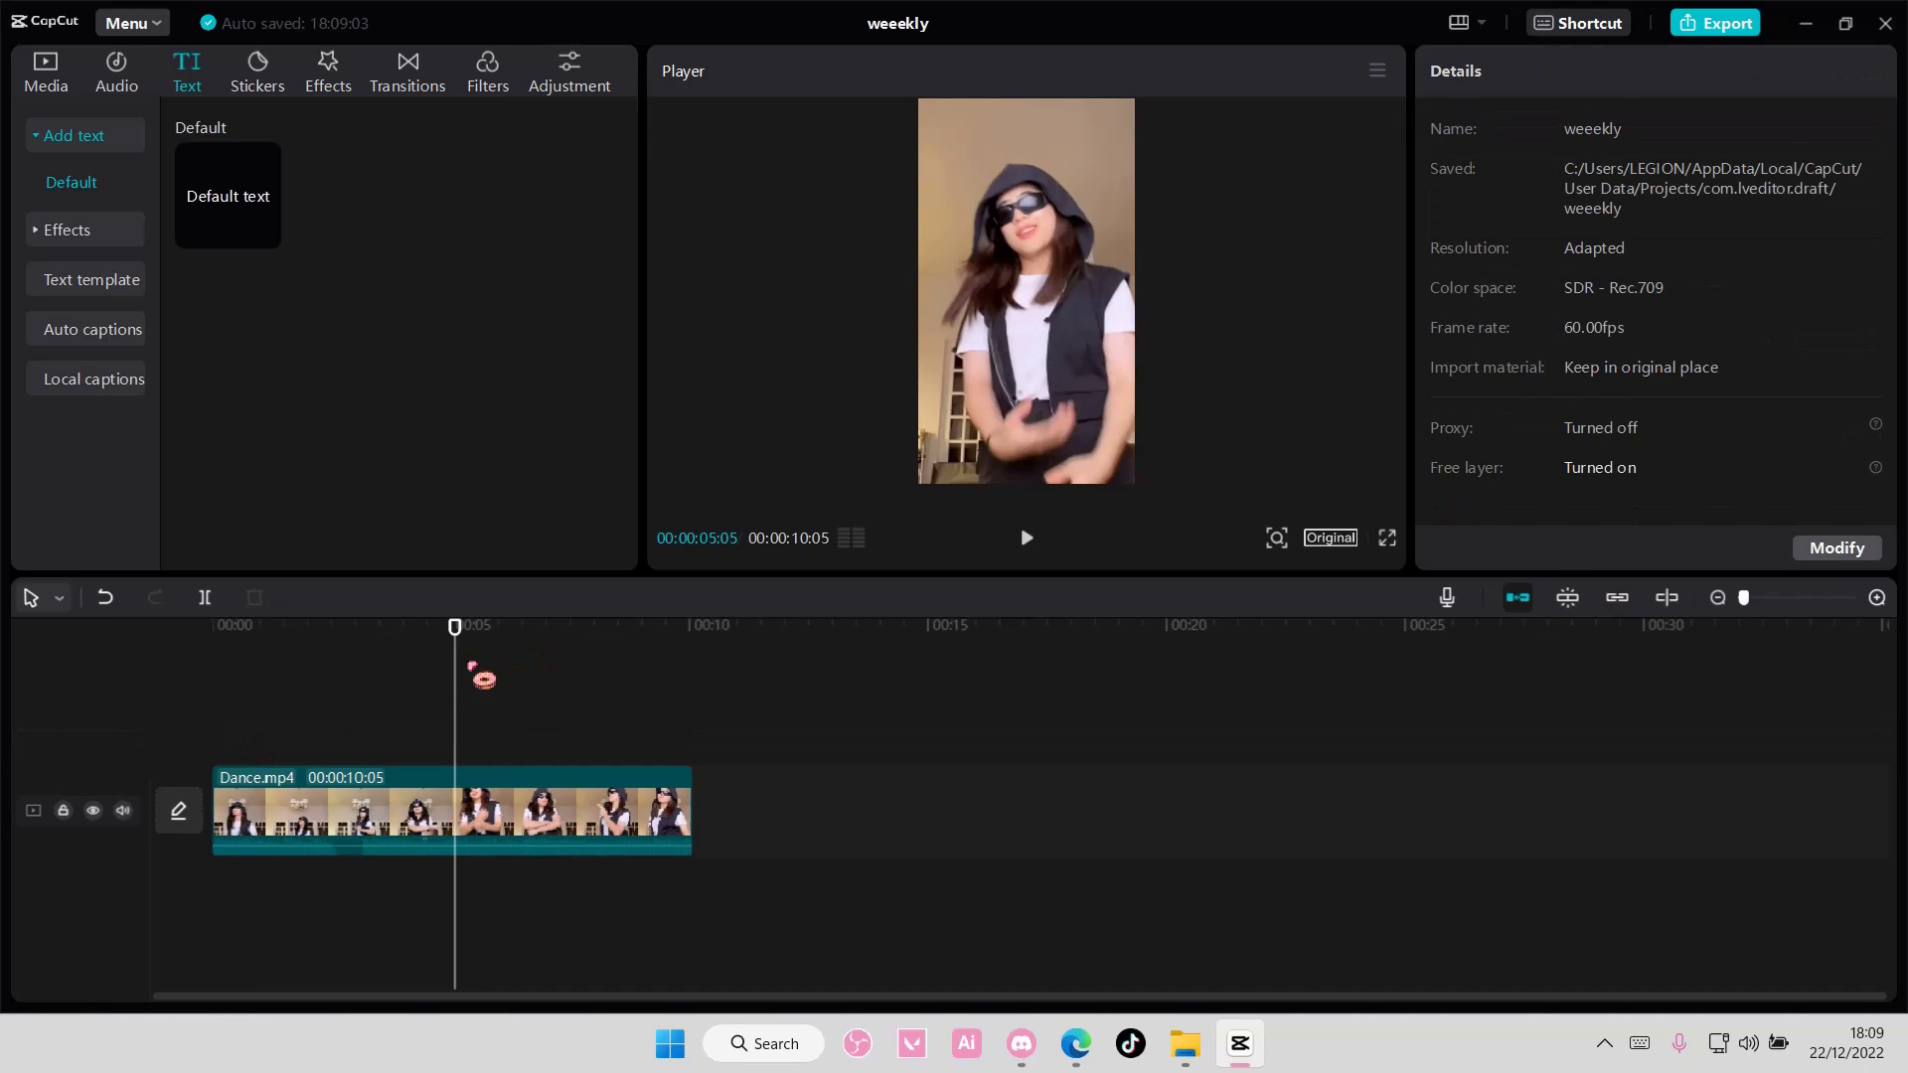
Step: Return to the start of the timeline and mute the dance clip's track
{"action": "left_click", "coordinate": [202, 673]}
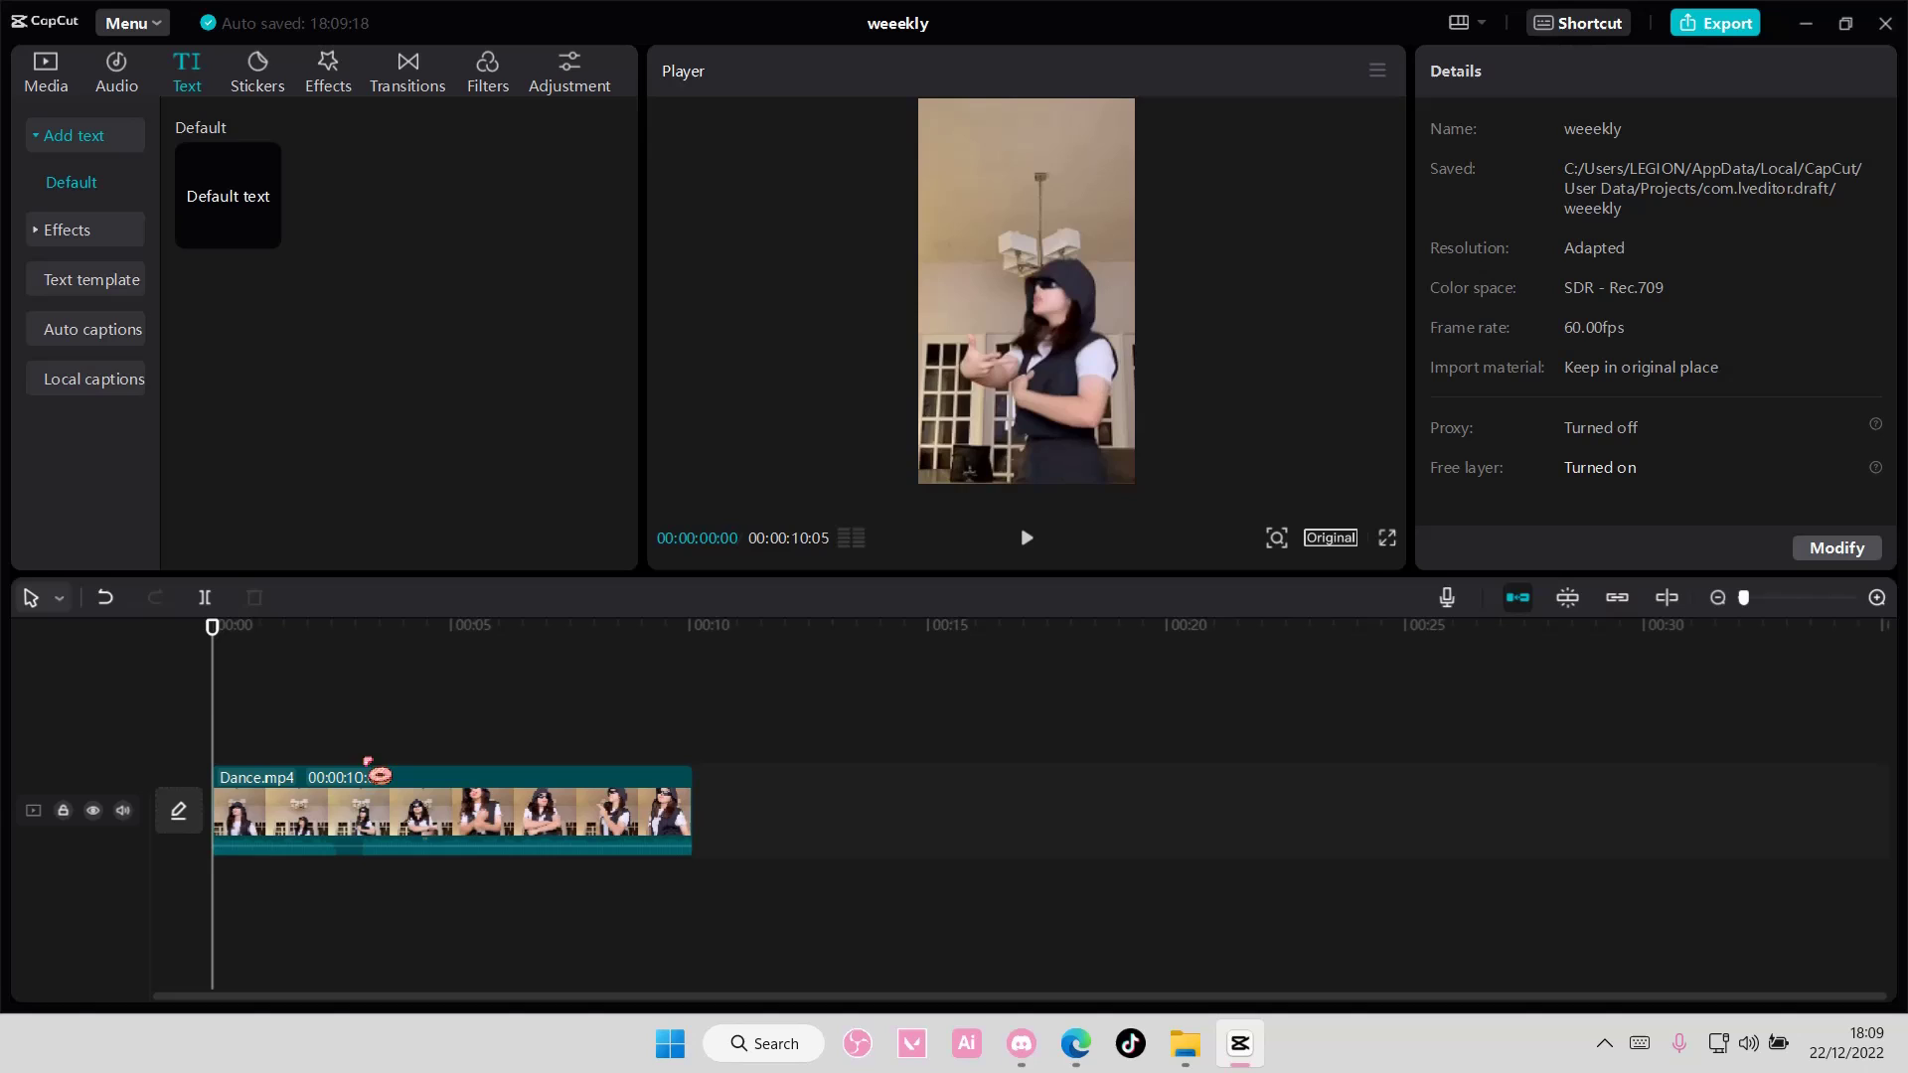
{"action": "left_click_drag", "start_coordinate": [220, 708], "coordinate": [128, 724]}
{"action": "left_click", "coordinate": [123, 810]}
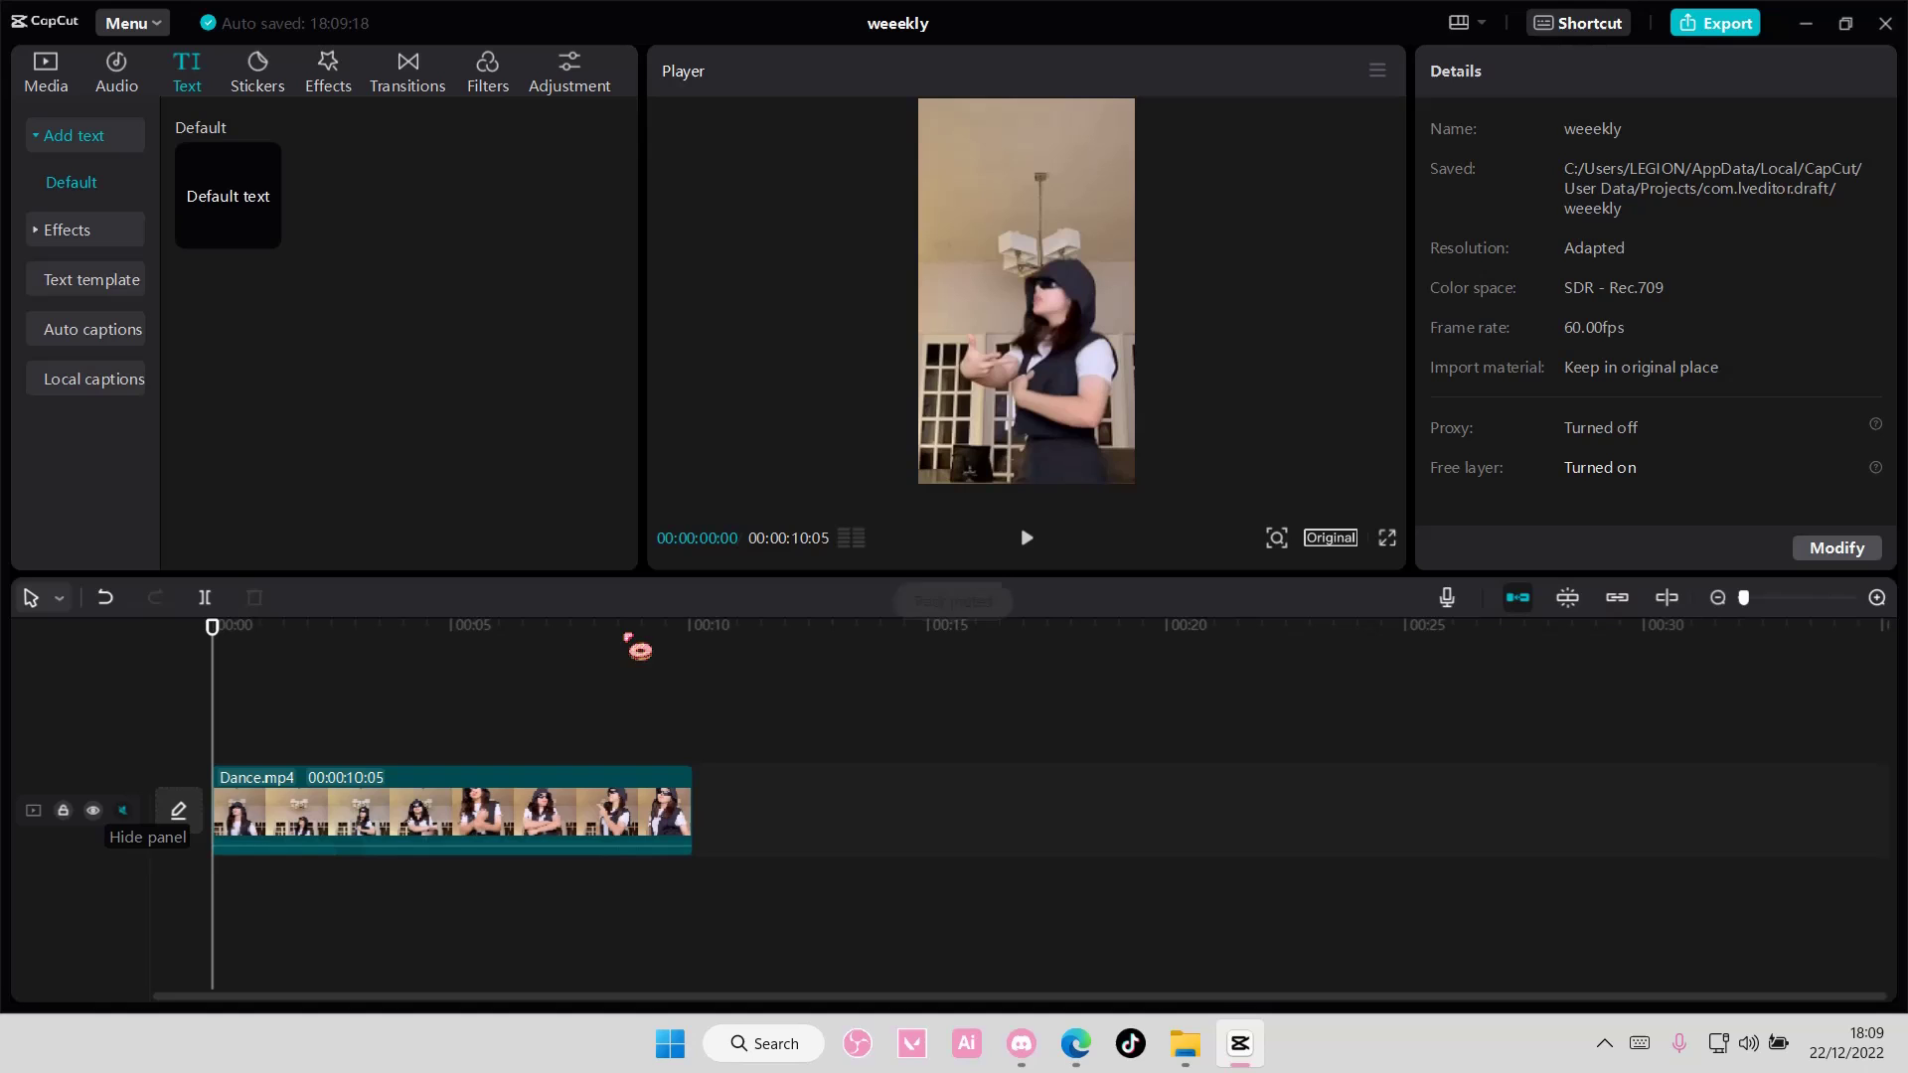
Step: Play the dance clip repeatedly from the start to check the face-tracking motion
{"action": "left_click", "coordinate": [1028, 538]}
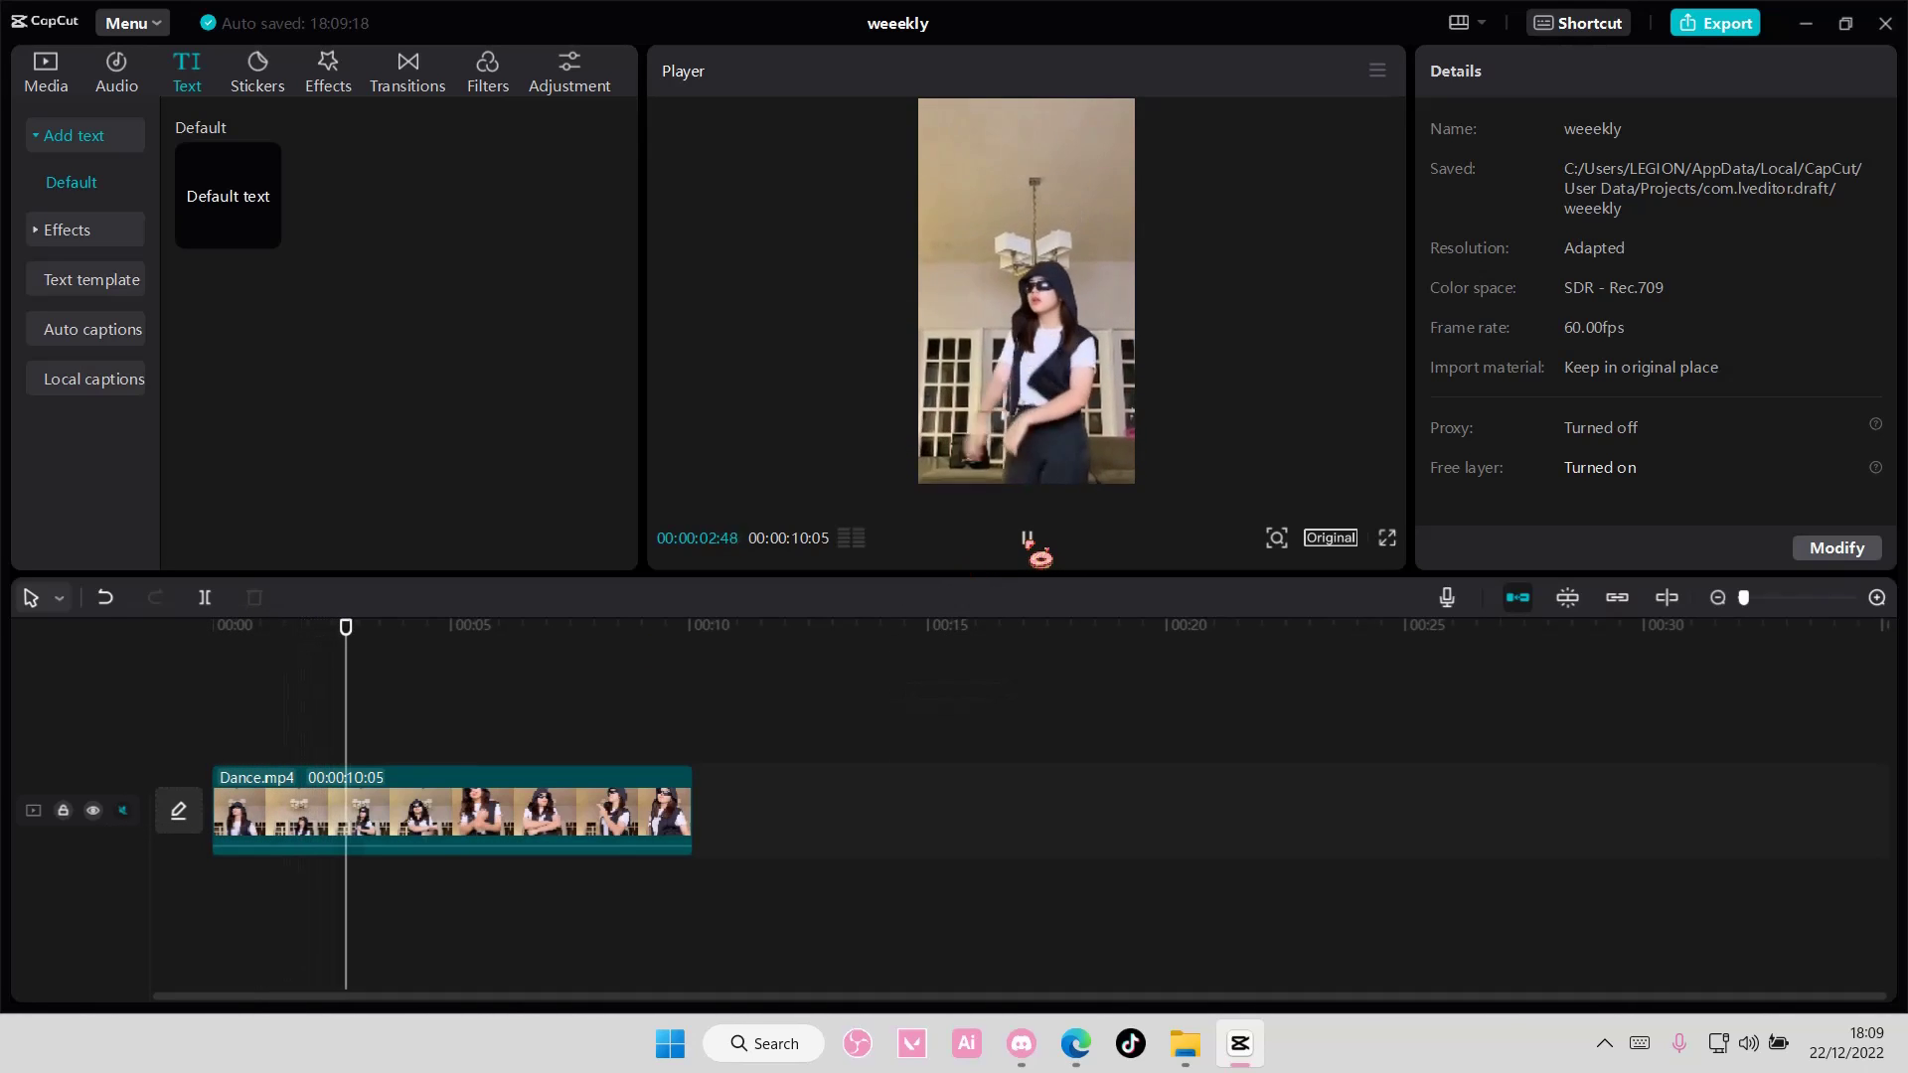
{"action": "left_click", "coordinate": [1027, 538]}
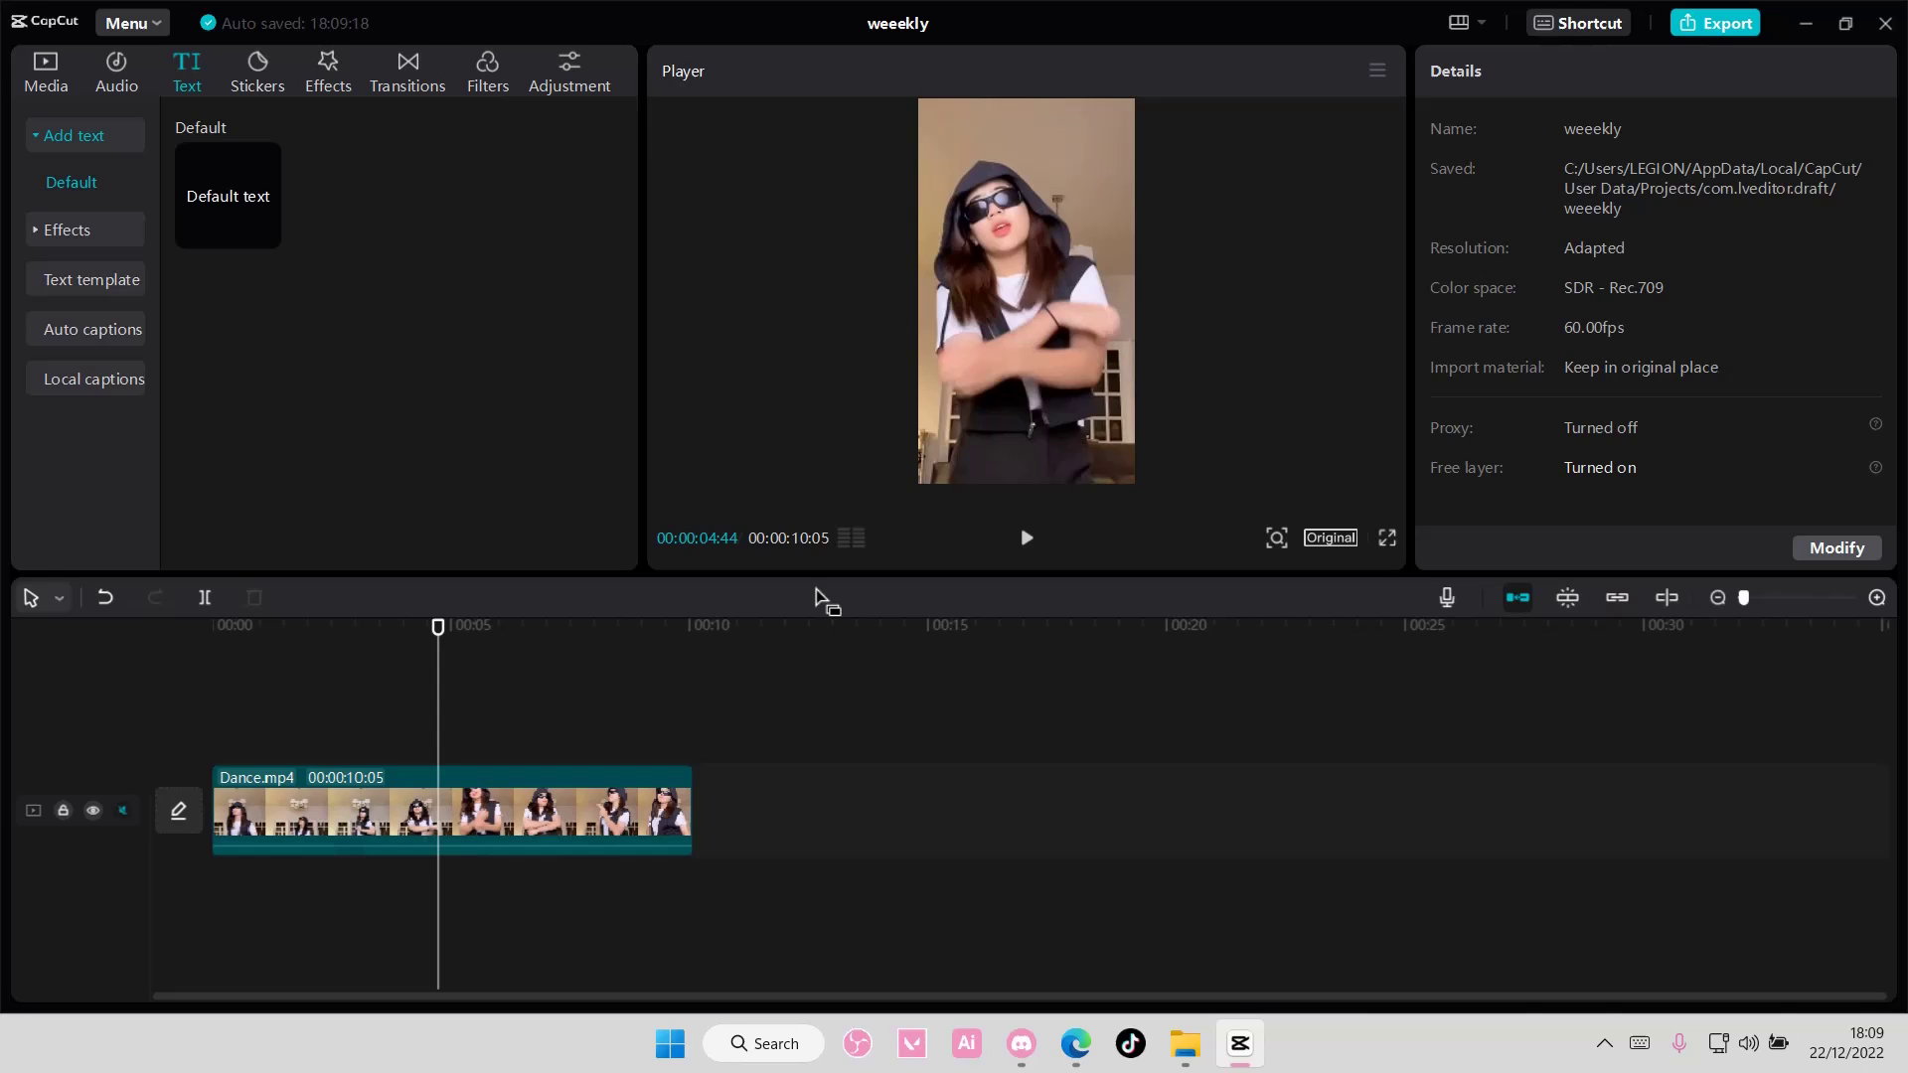
{"action": "left_click_drag", "start_coordinate": [440, 689], "coordinate": [210, 629]}
{"action": "left_click", "coordinate": [1033, 544]}
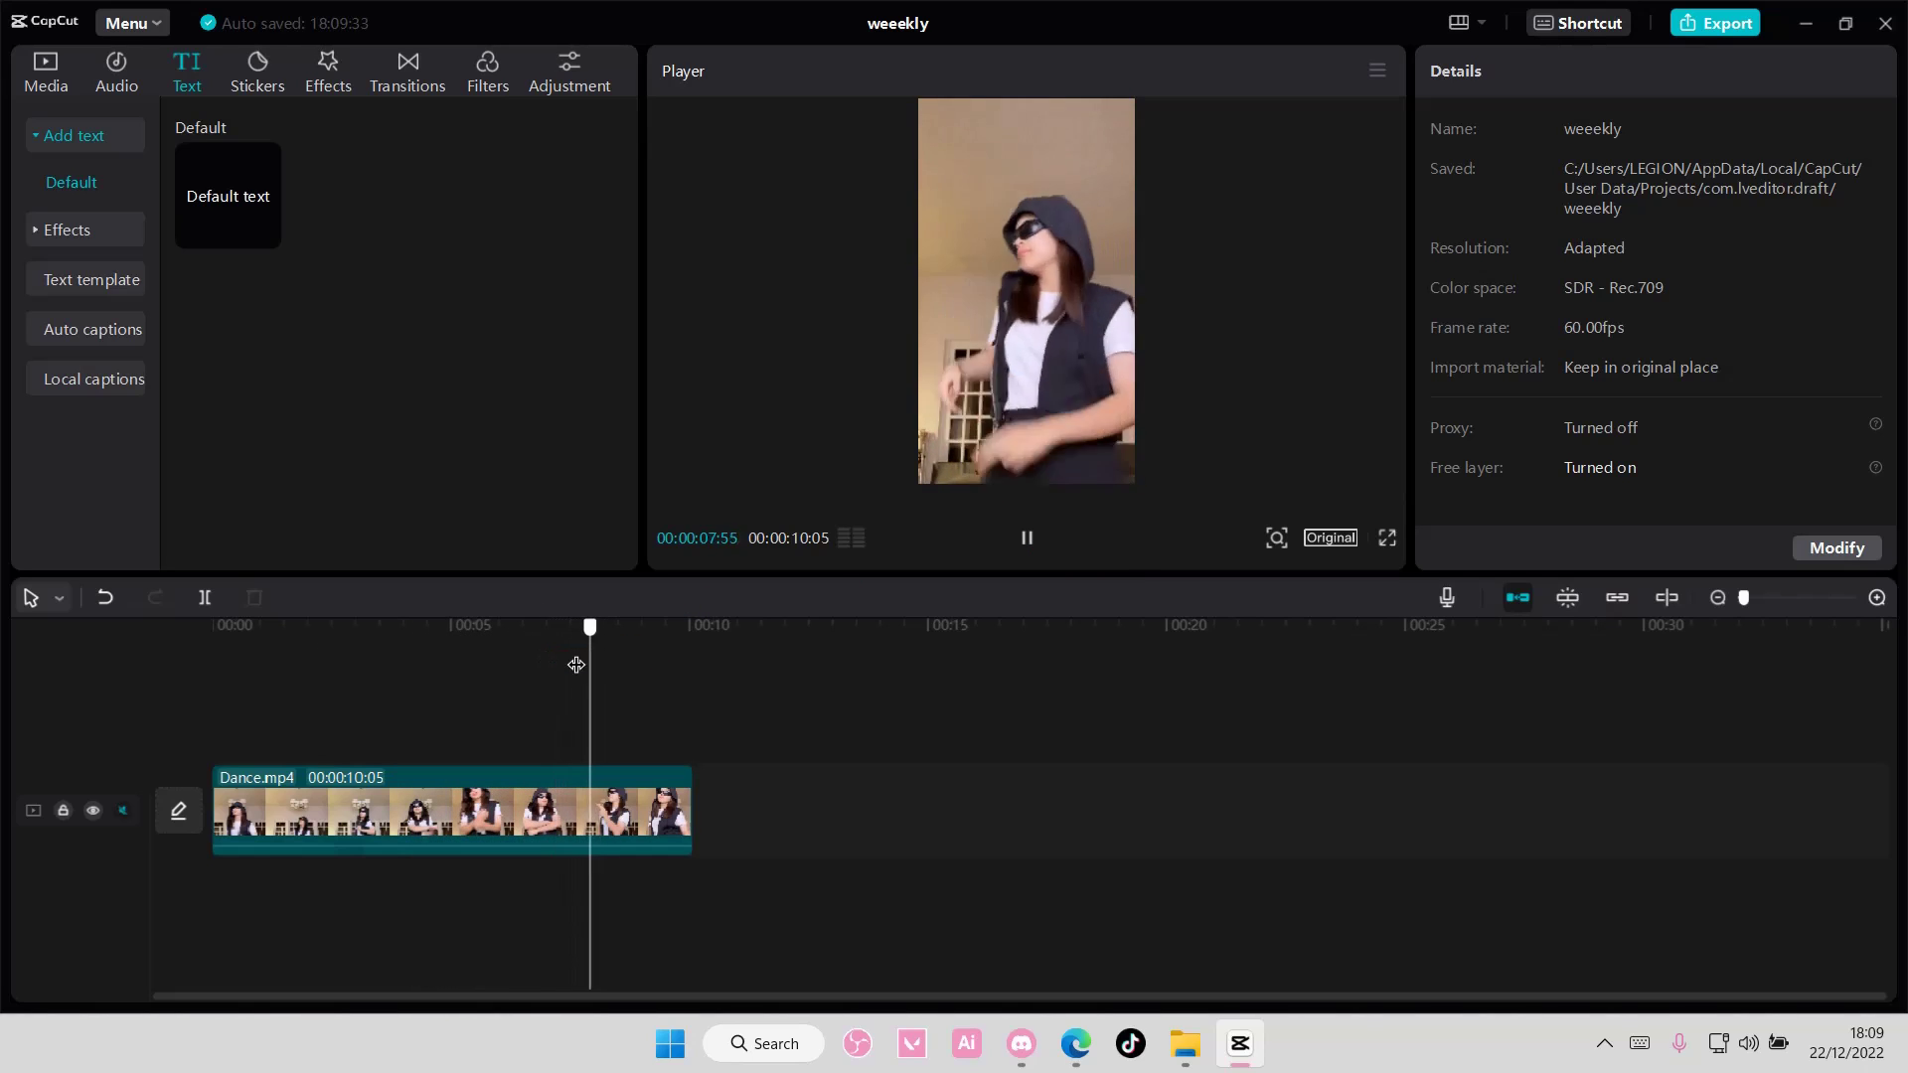
{"action": "left_click_drag", "start_coordinate": [561, 648], "coordinate": [126, 677]}
{"action": "left_click", "coordinate": [1026, 537]}
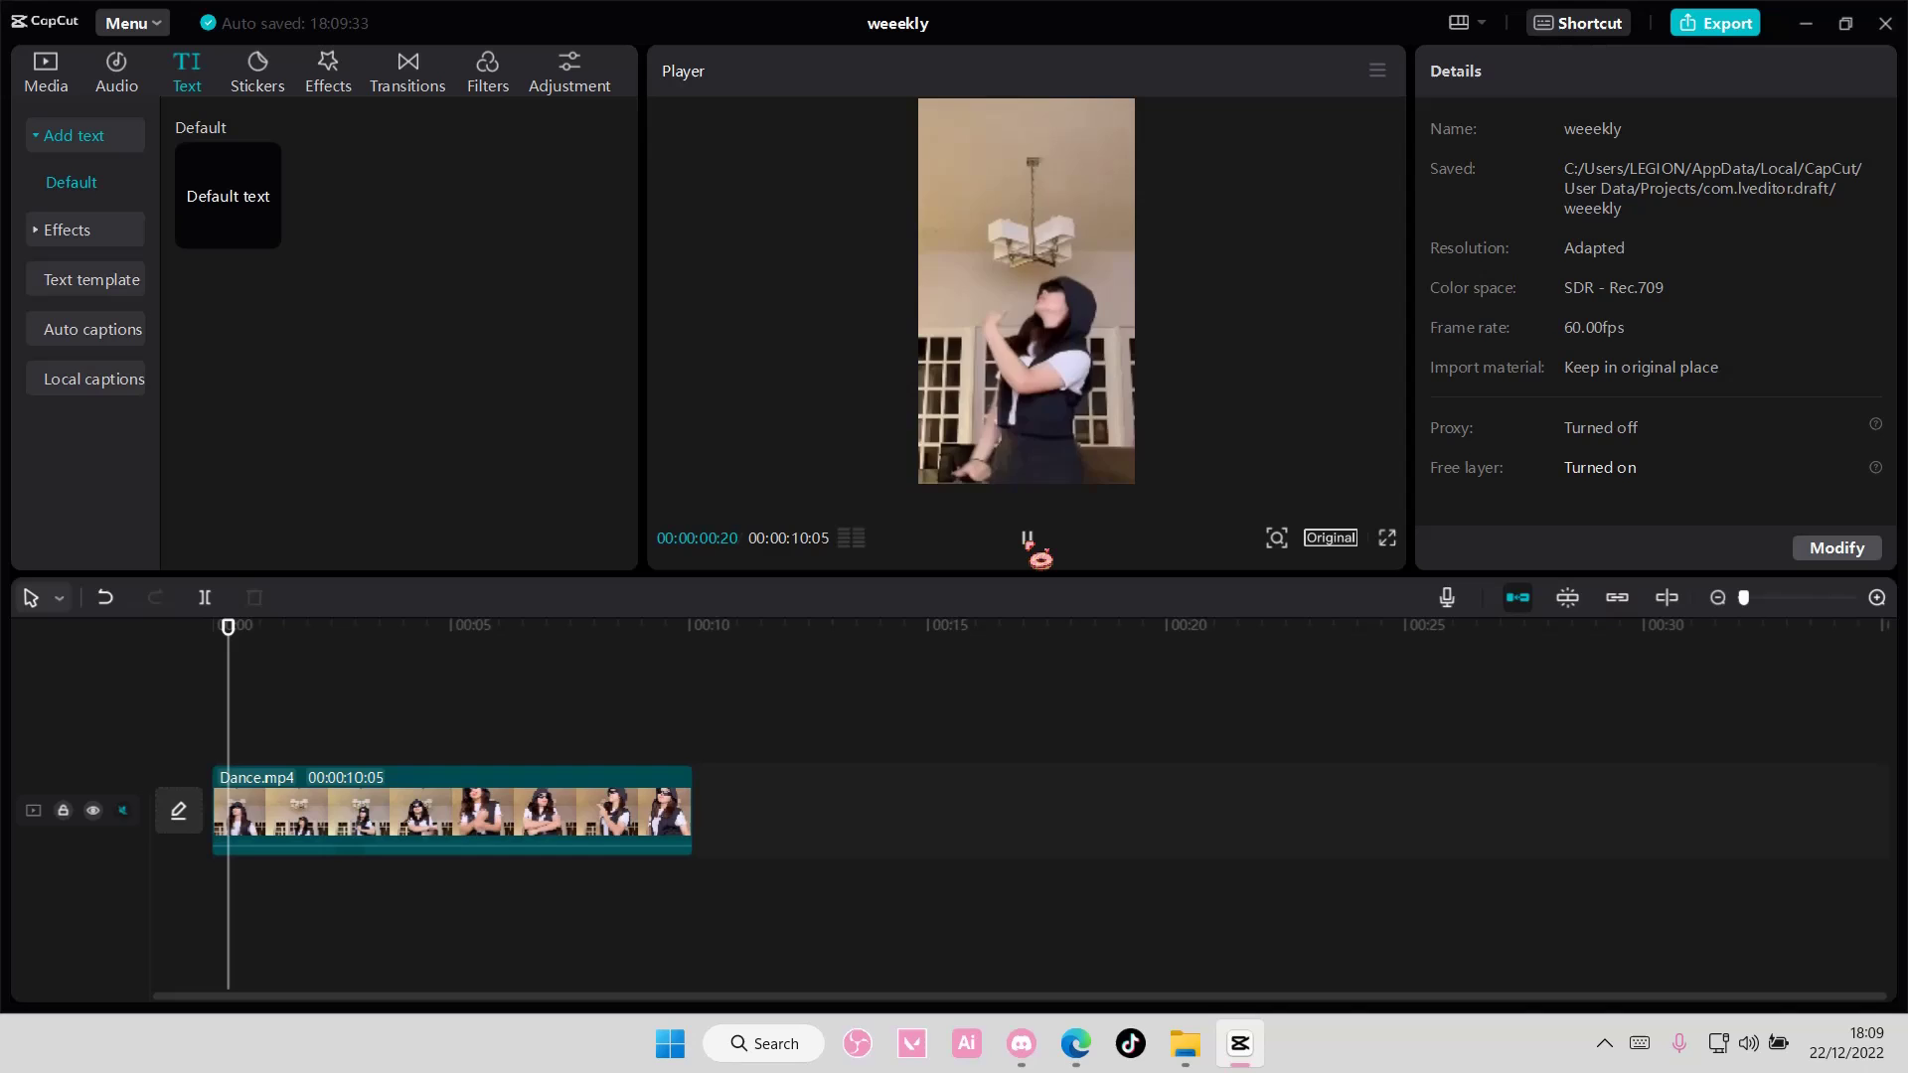